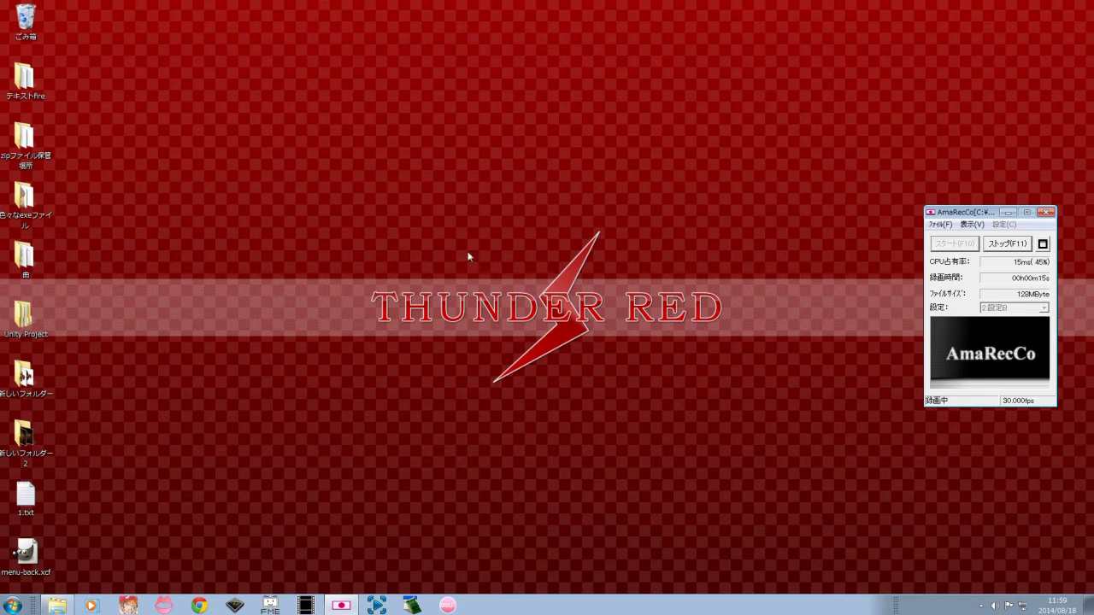
pyautogui.moveTo(426, 208); pyautogui.dragTo(716, 407)
pyautogui.moveTo(294, 200); pyautogui.dragTo(759, 409)
pyautogui.moveTo(315, 212); pyautogui.dragTo(779, 414)
pyautogui.moveTo(325, 238); pyautogui.dragTo(752, 400)
pyautogui.moveTo(323, 211); pyautogui.dragTo(741, 408)
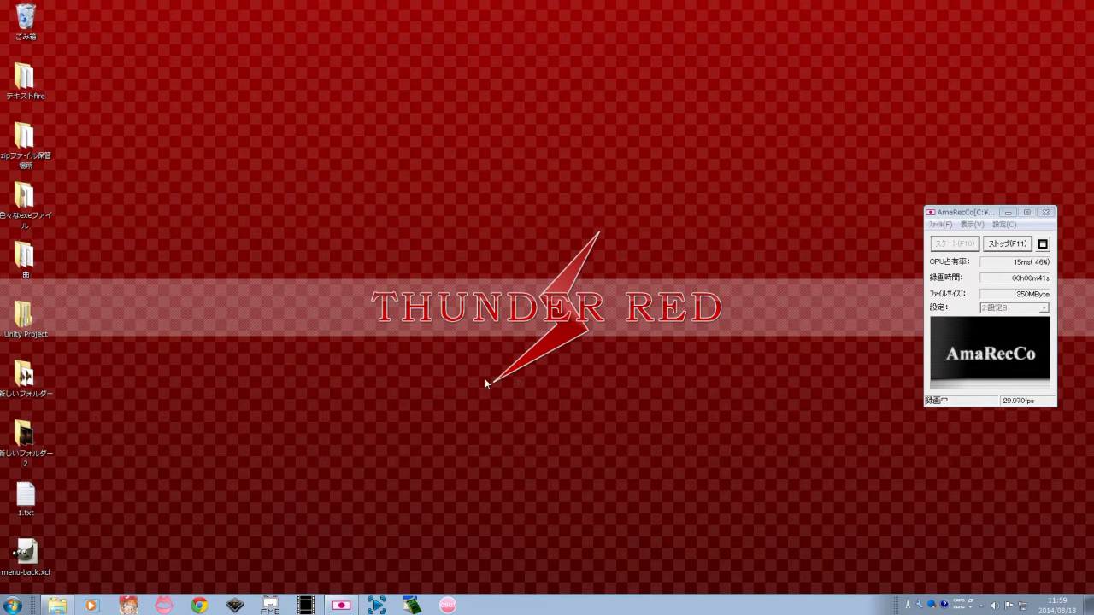
pyautogui.moveTo(301, 211); pyautogui.dragTo(761, 413)
pyautogui.moveTo(295, 209); pyautogui.dragTo(781, 430)
pyautogui.moveTo(330, 215); pyautogui.dragTo(761, 418)
# Step: Launch GIMP 2 and move its toolbox and tool options windows higher on the desktop
pyautogui.click(12, 605)
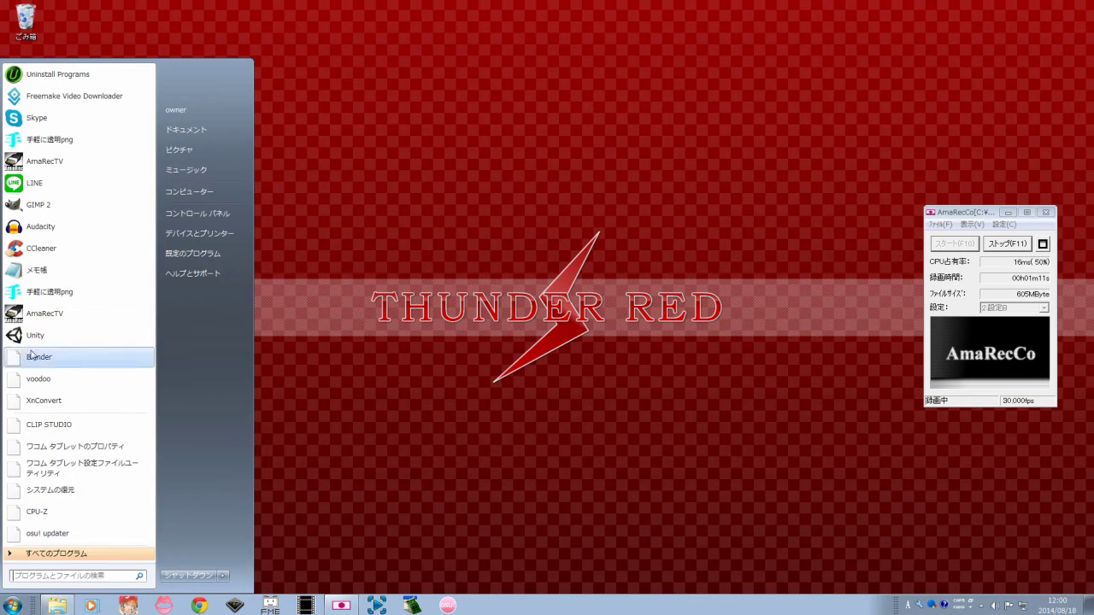
pyautogui.click(41, 207)
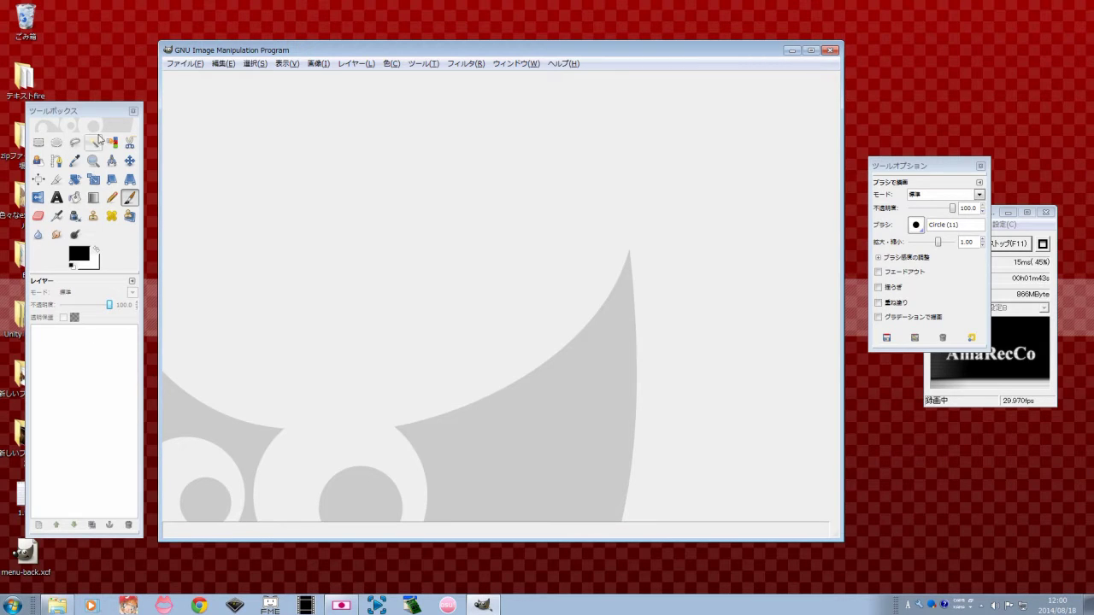
pyautogui.moveTo(99, 114); pyautogui.dragTo(97, 85)
pyautogui.moveTo(910, 171); pyautogui.dragTo(916, 109)
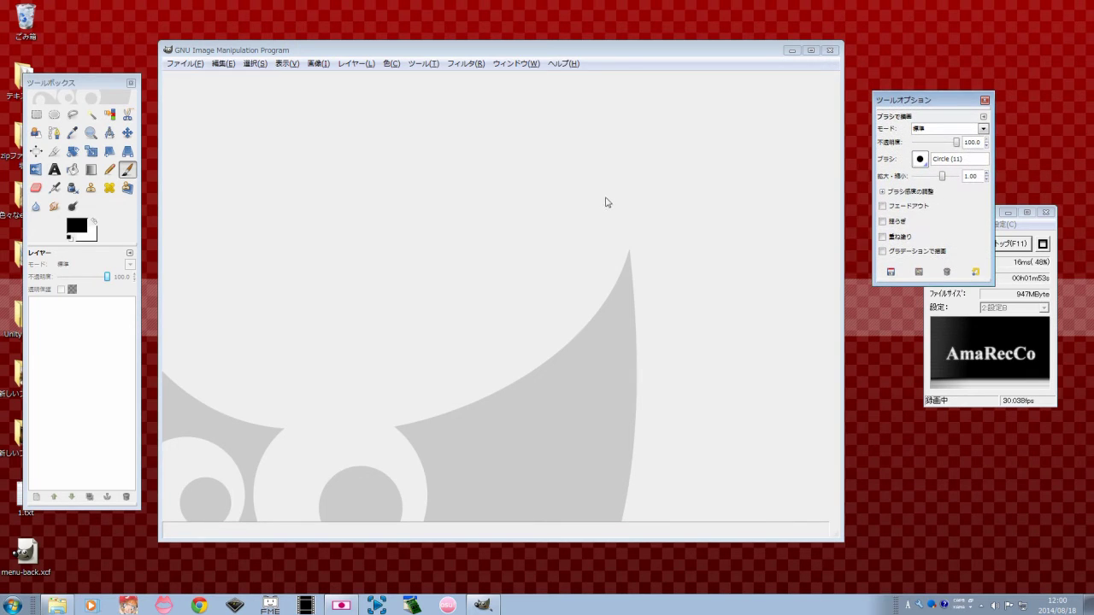
pyautogui.click(450, 235)
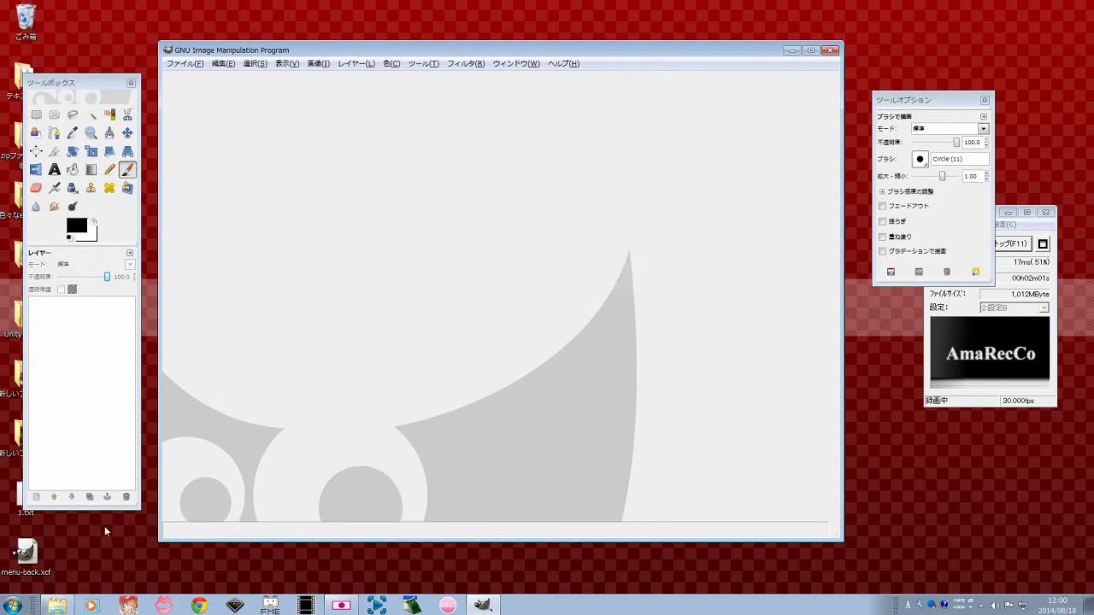
# Step: Switch to Windows Explorer, open the シュタゲ スキン 作成用 フォルダ folder under Pictures > osu!スキン作成, and move the window aside
pyautogui.click(60, 606)
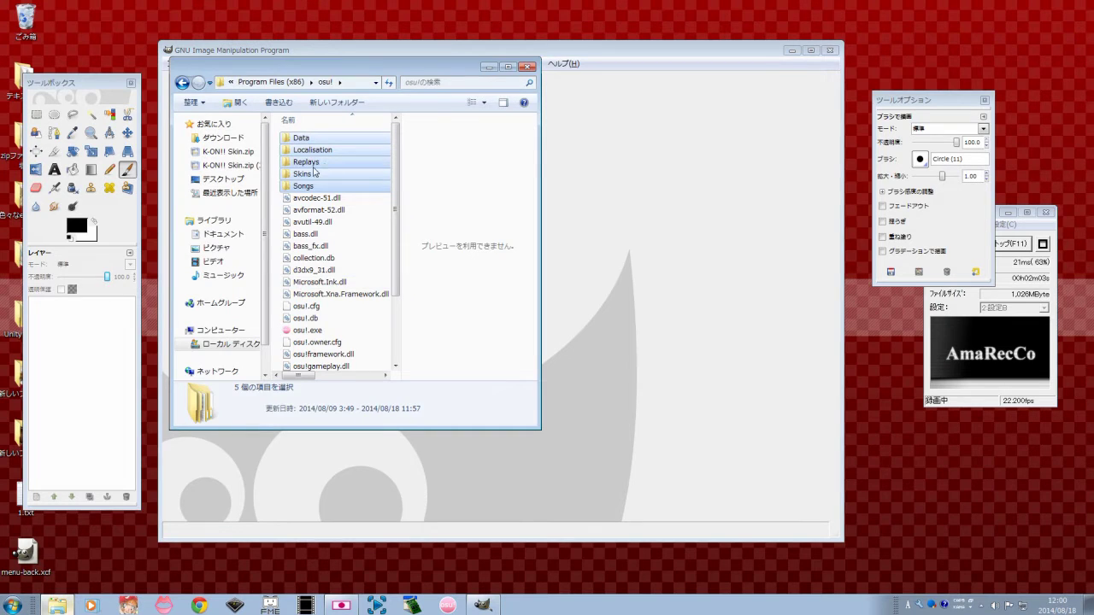
pyautogui.click(224, 179)
pyautogui.click(216, 247)
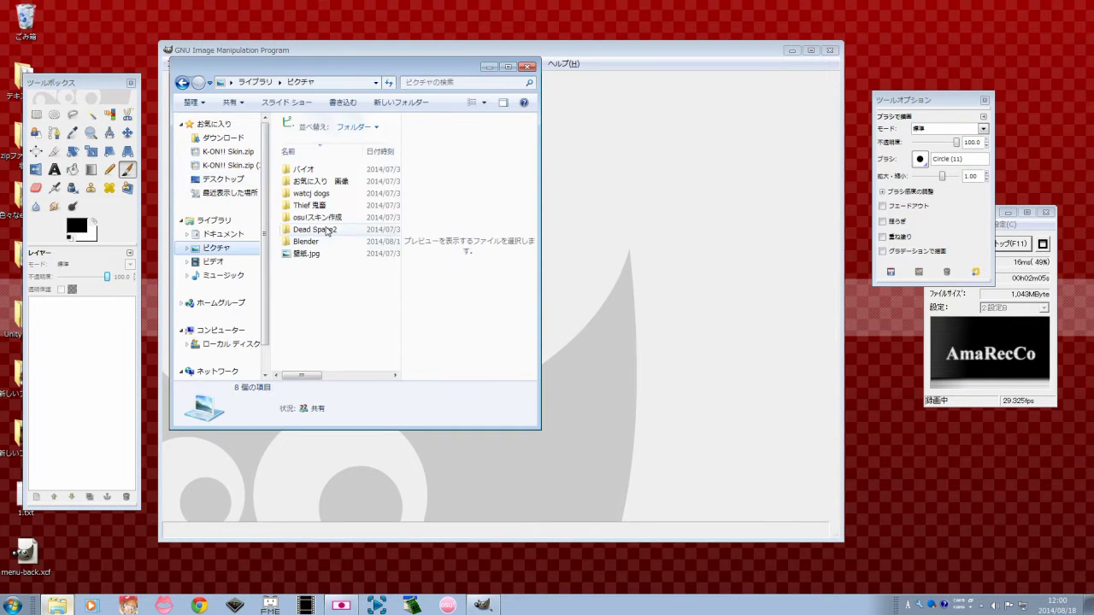
pyautogui.moveTo(371, 69); pyautogui.dragTo(629, 109)
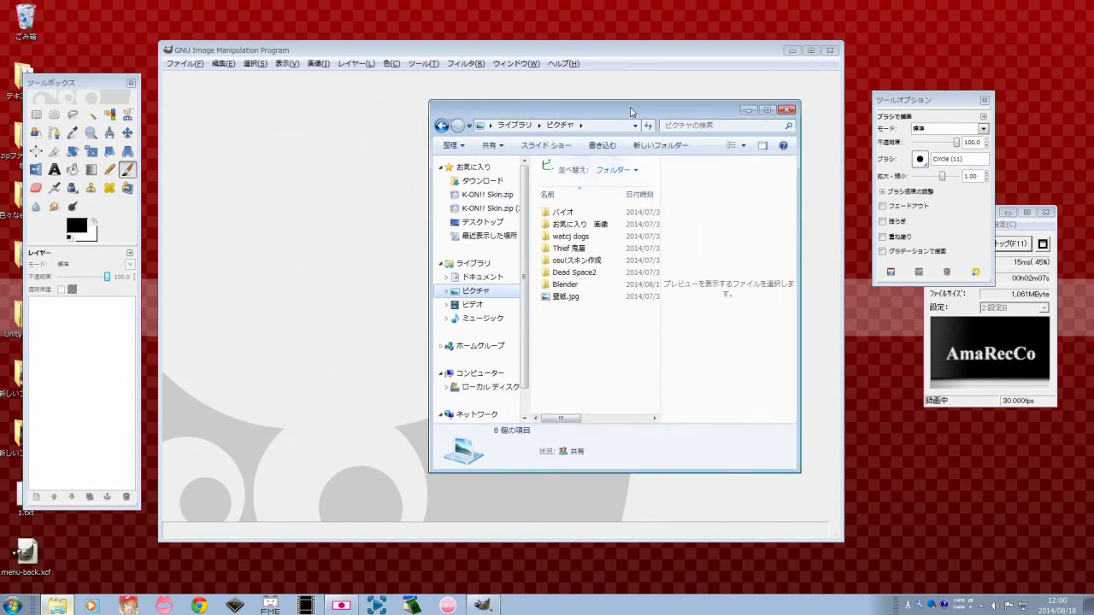
pyautogui.moveTo(545, 113)
pyautogui.mouseDown()
pyautogui.moveTo(655, 133)
pyautogui.moveTo(545, 128)
pyautogui.mouseUp()
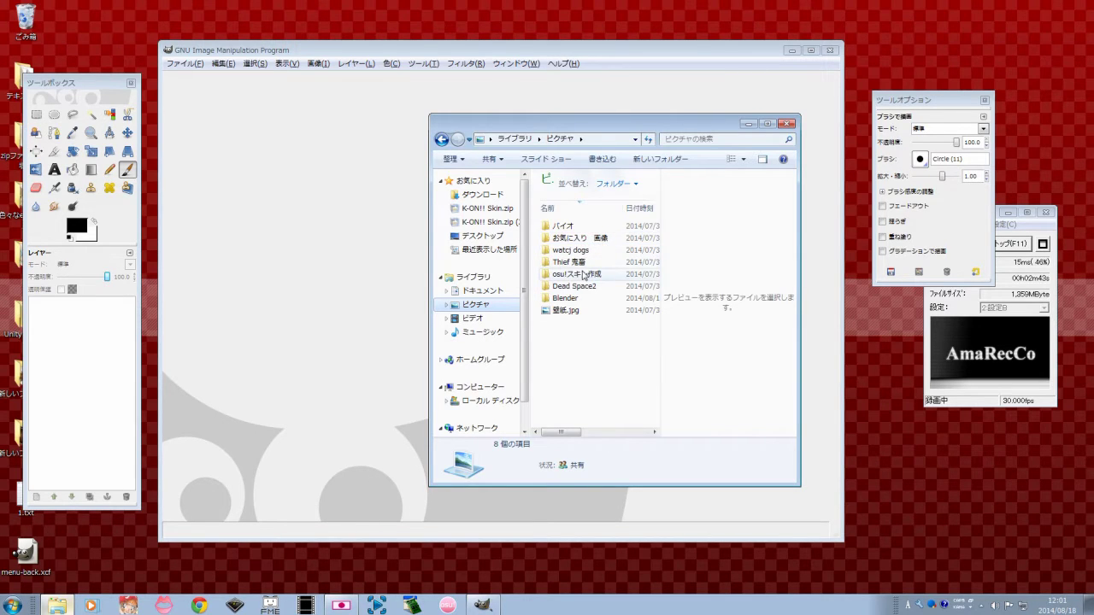
pyautogui.doubleClick(586, 276)
pyautogui.click(585, 250)
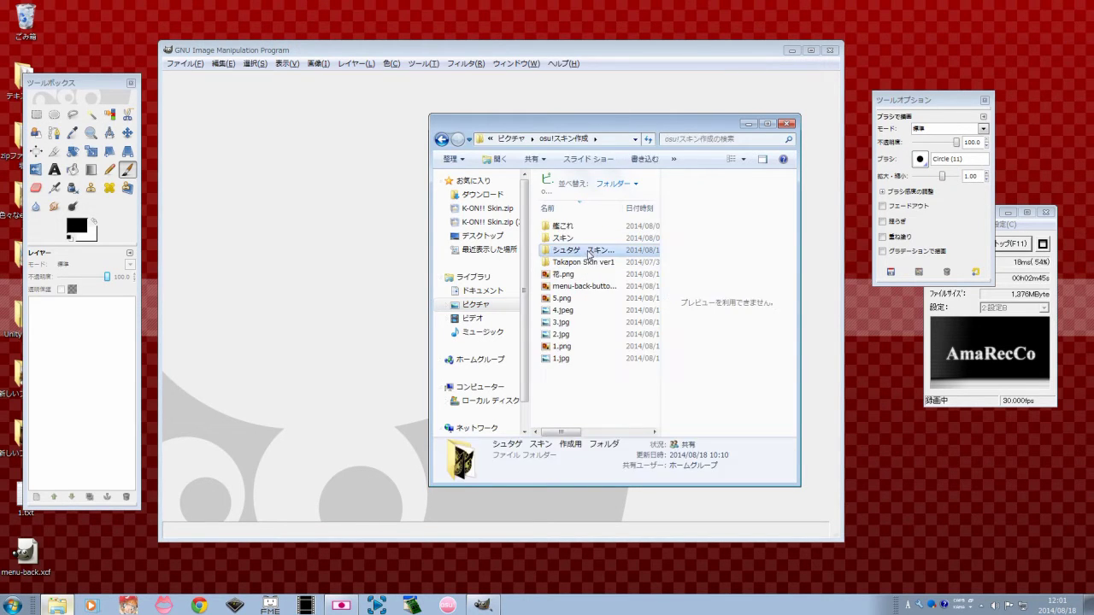
pyautogui.doubleClick(585, 250)
pyautogui.moveTo(543, 126); pyautogui.dragTo(683, 125)
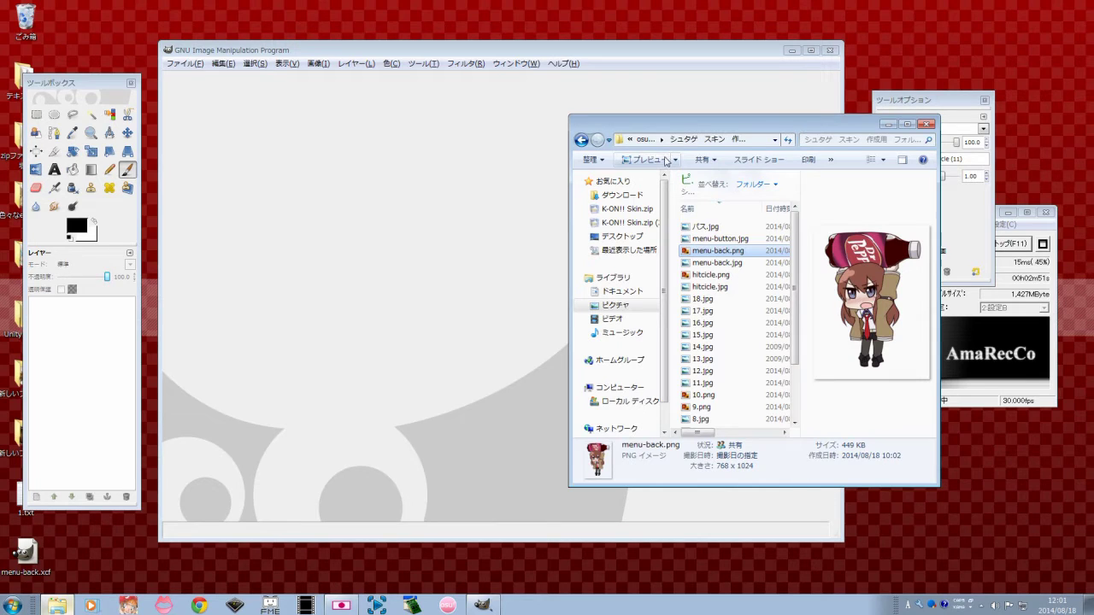
# Step: Preview the skin material files パス.jpg, menu-button.jpg, menu-back.png, menu-back.jpg and 1.jpg in the folder
pyautogui.click(701, 228)
pyautogui.click(715, 239)
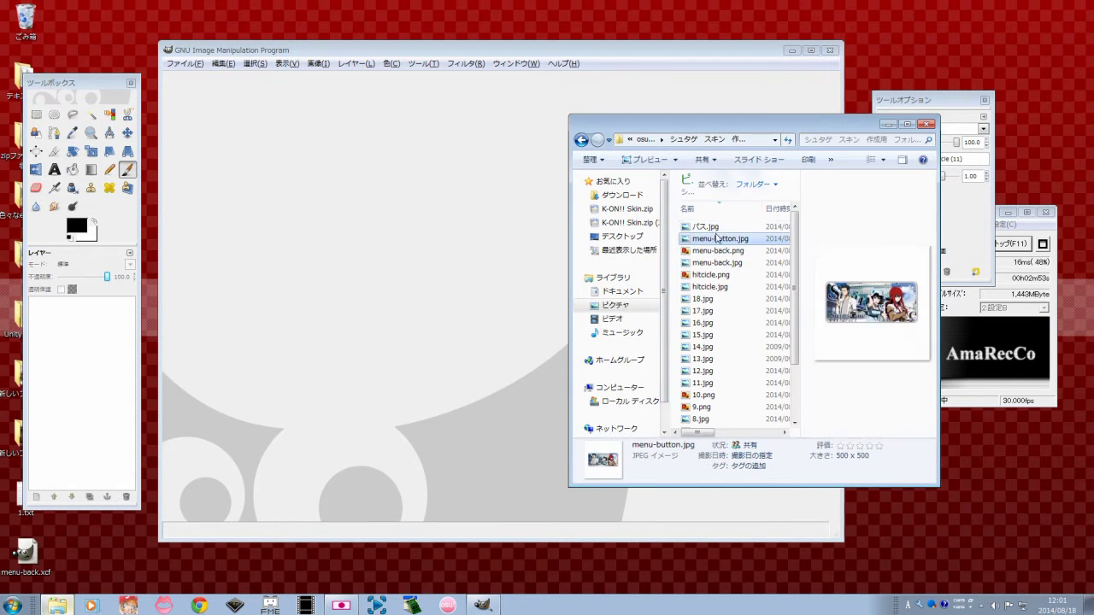
pyautogui.click(719, 251)
pyautogui.click(728, 263)
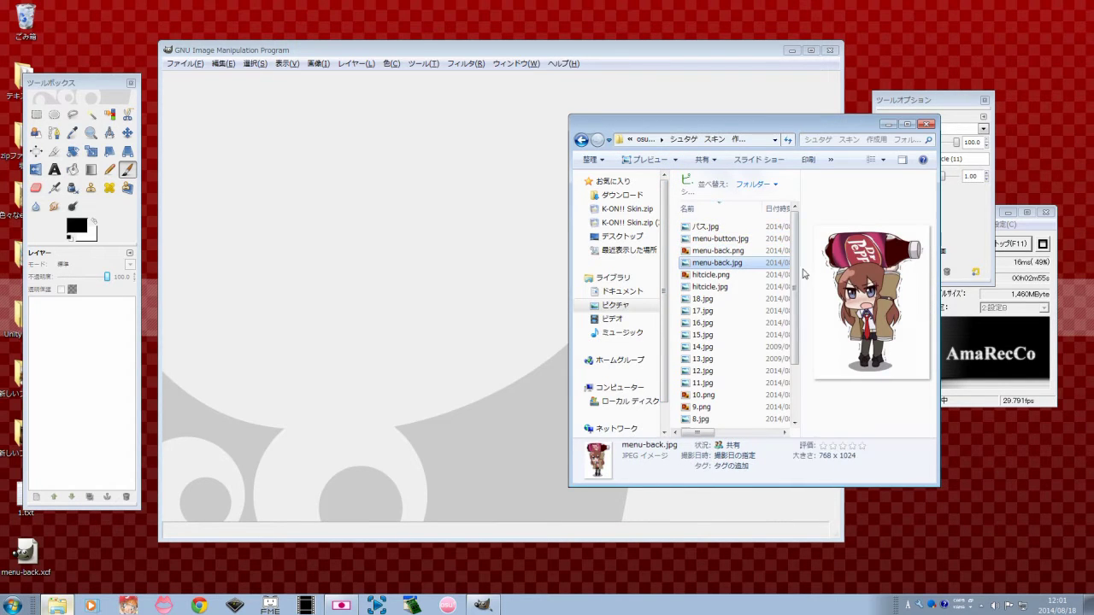
pyautogui.moveTo(796, 273); pyautogui.dragTo(785, 344)
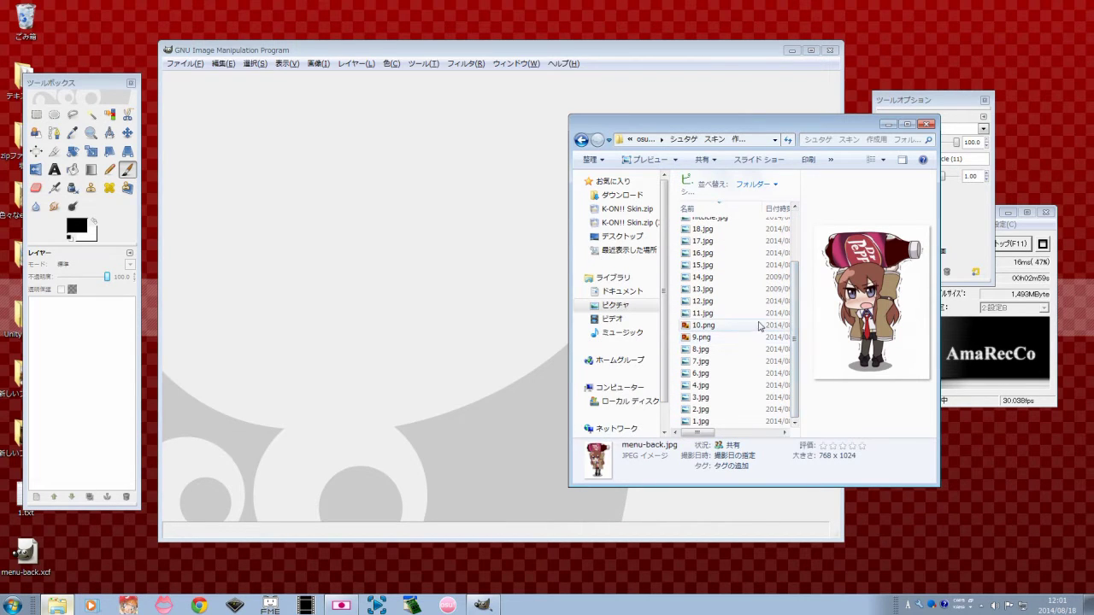
pyautogui.click(738, 422)
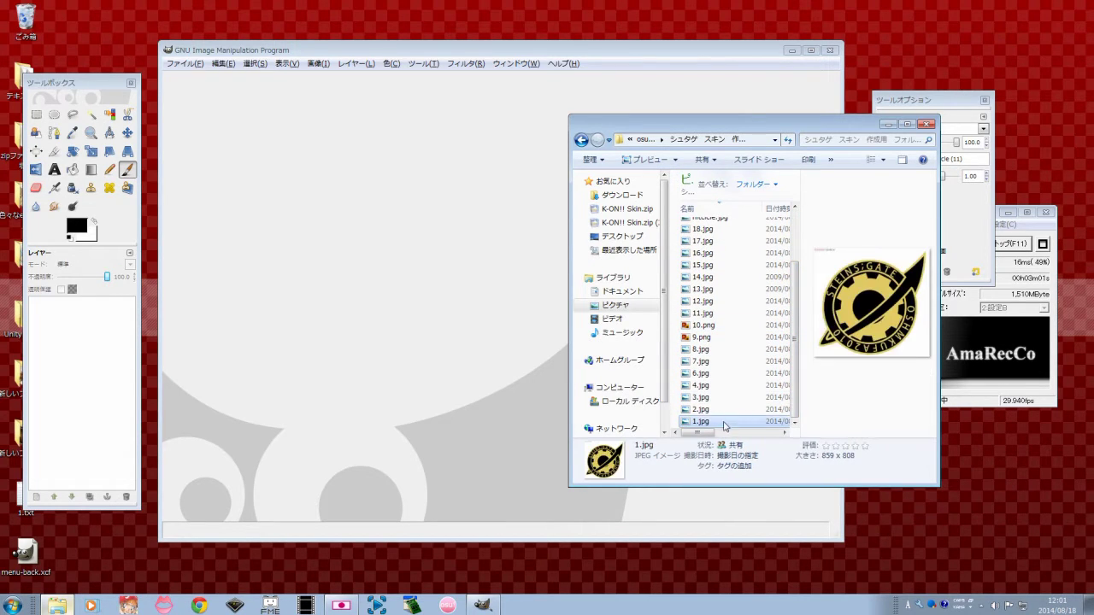
pyautogui.press('Up')
pyautogui.press('Down')
# Step: View the skin material images one after another in Windows Photo Viewer, starting from 1.jpg, and close the viewer
pyautogui.doubleClick(709, 425)
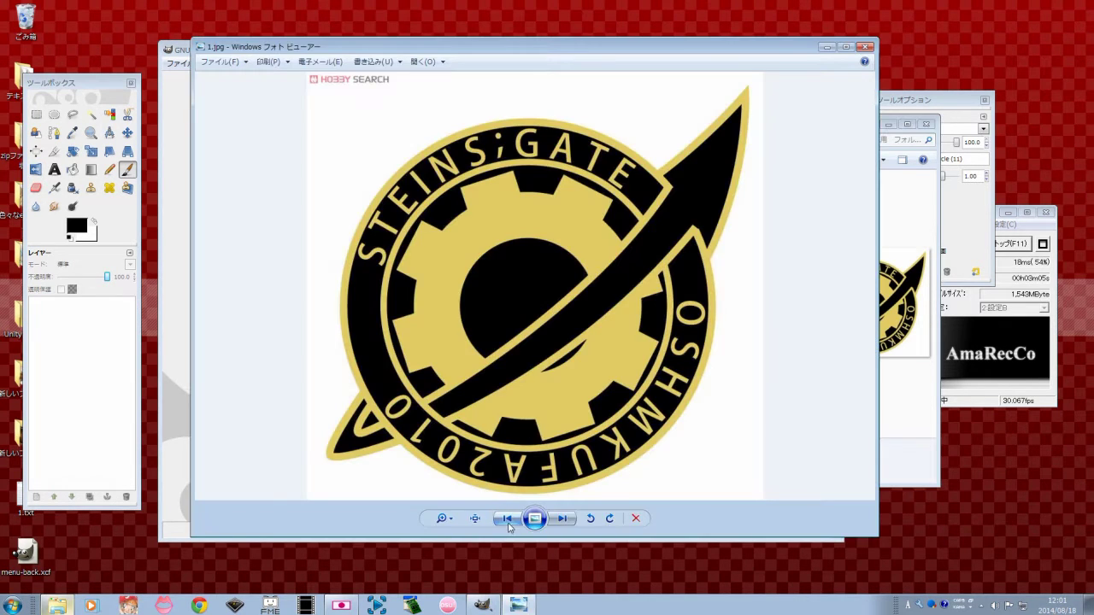
pyautogui.click(509, 519)
pyautogui.click(511, 520)
pyautogui.click(511, 519)
pyautogui.click(514, 521)
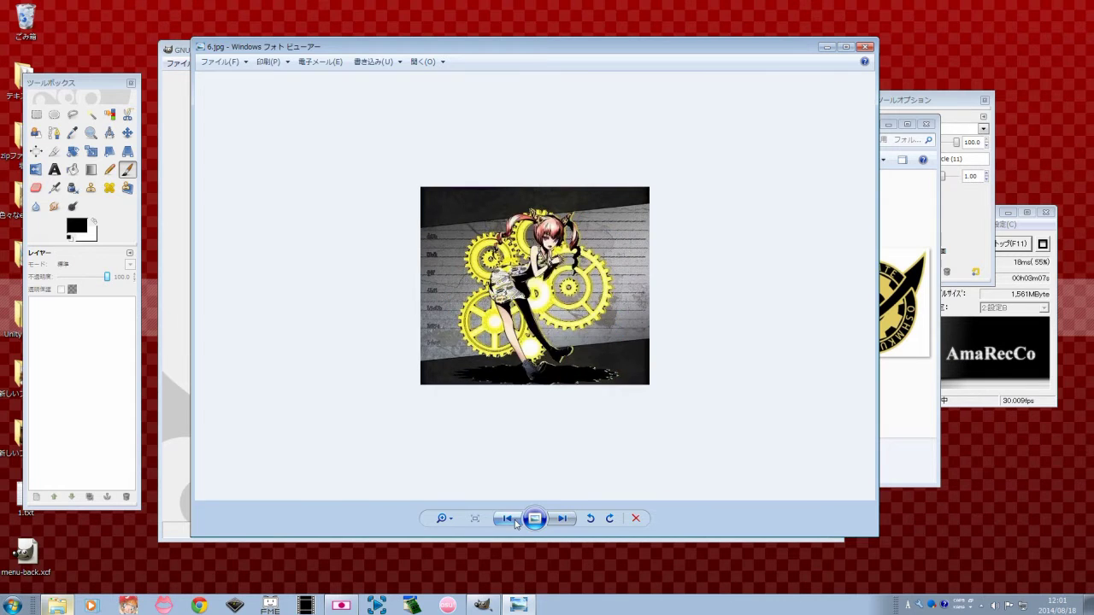
pyautogui.click(515, 522)
pyautogui.click(514, 521)
pyautogui.click(515, 521)
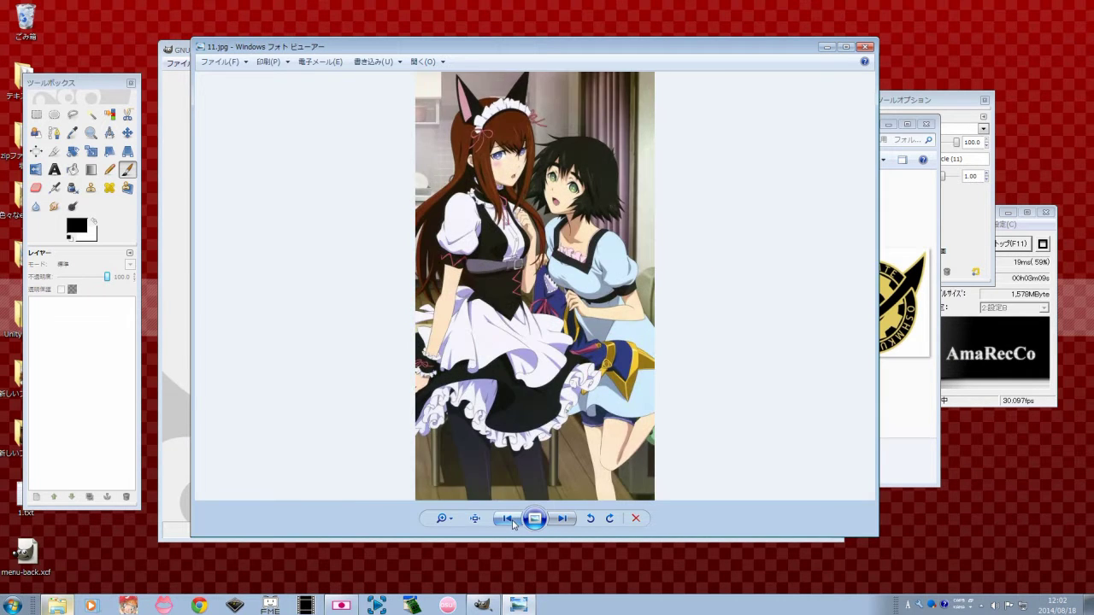
pyautogui.click(514, 522)
pyautogui.click(514, 522)
pyautogui.click(514, 522)
pyautogui.click(515, 522)
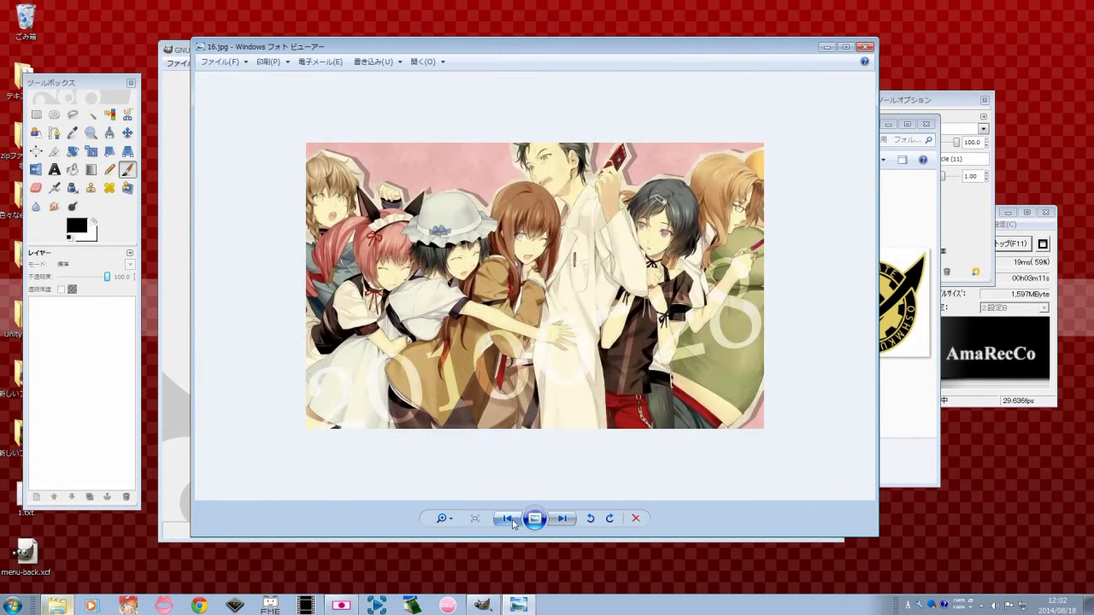
pyautogui.click(515, 523)
pyautogui.click(513, 524)
pyautogui.click(513, 523)
pyautogui.click(514, 524)
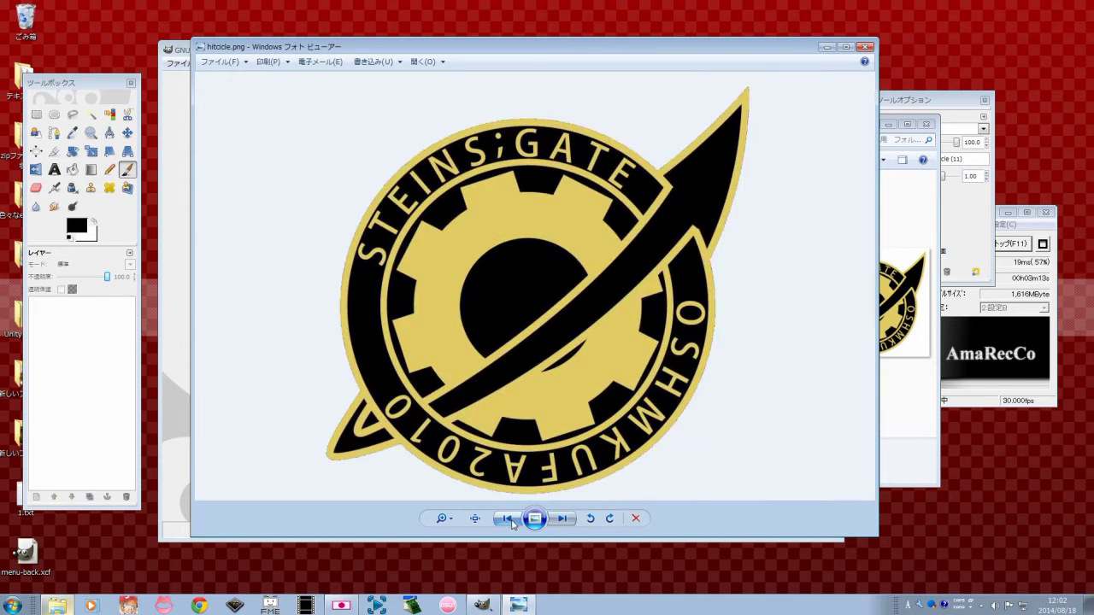
pyautogui.click(514, 524)
pyautogui.click(865, 46)
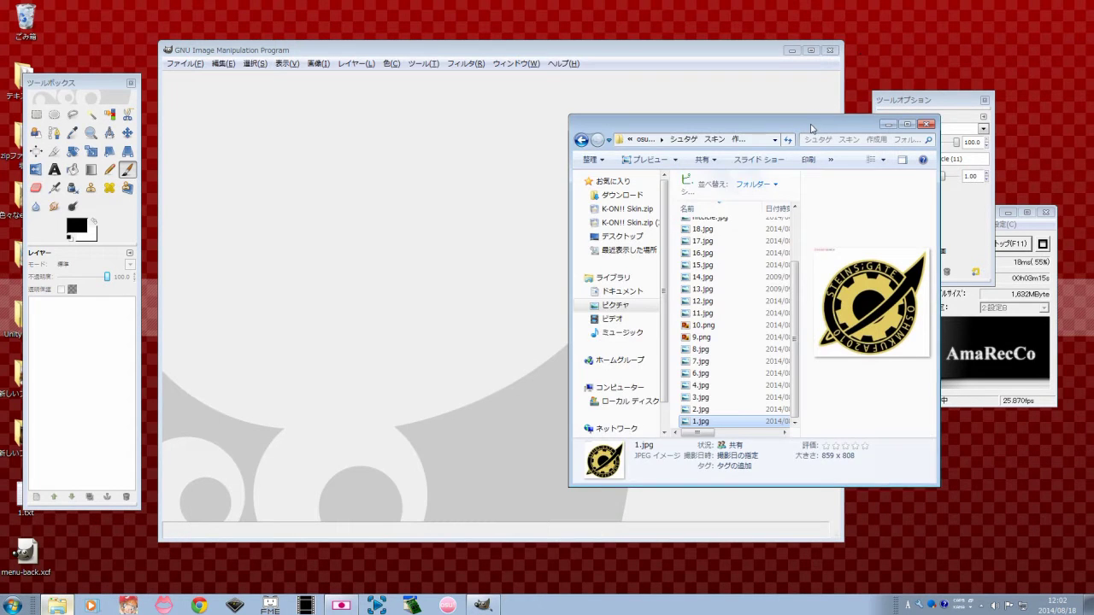
# Step: Open the local disk in a new Explorer window and go to Program Files (x86) > osu! > Skins > osu!Default Skin
pyautogui.moveTo(812, 124); pyautogui.dragTo(915, 109)
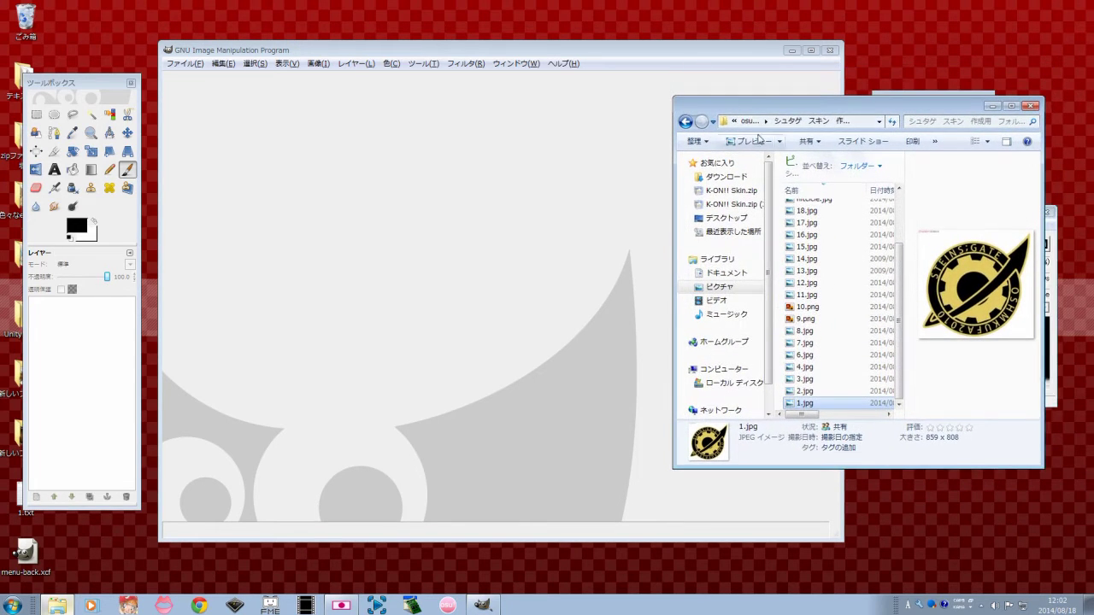
pyautogui.rightClick(744, 387)
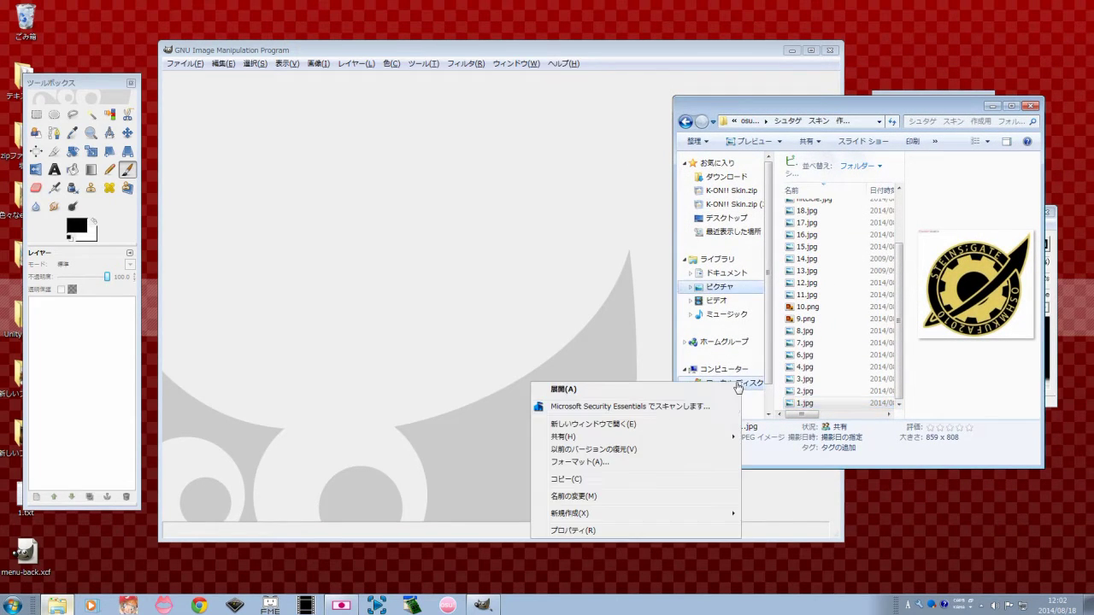
pyautogui.click(673, 425)
pyautogui.moveTo(848, 119); pyautogui.dragTo(550, 39)
pyautogui.doubleClick(561, 181)
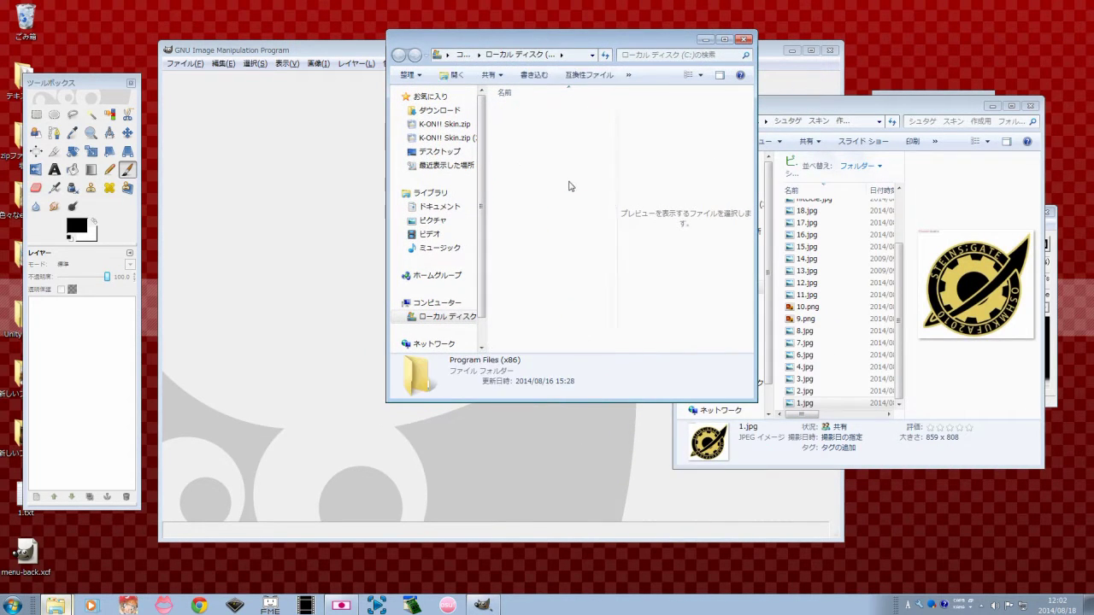
pyautogui.scroll(-5, 624, 167)
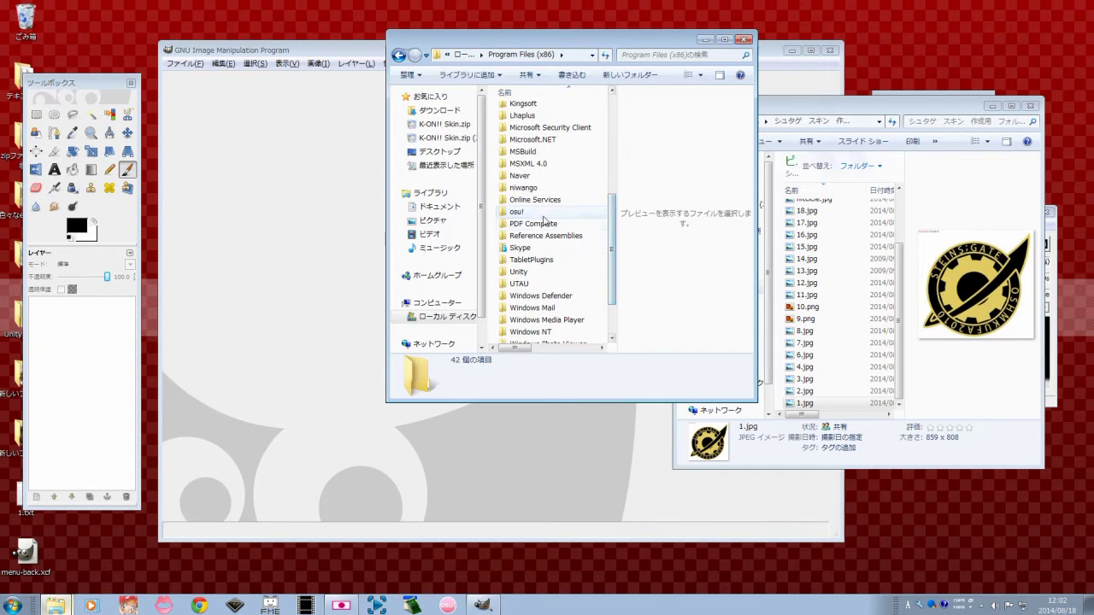
pyautogui.doubleClick(554, 190)
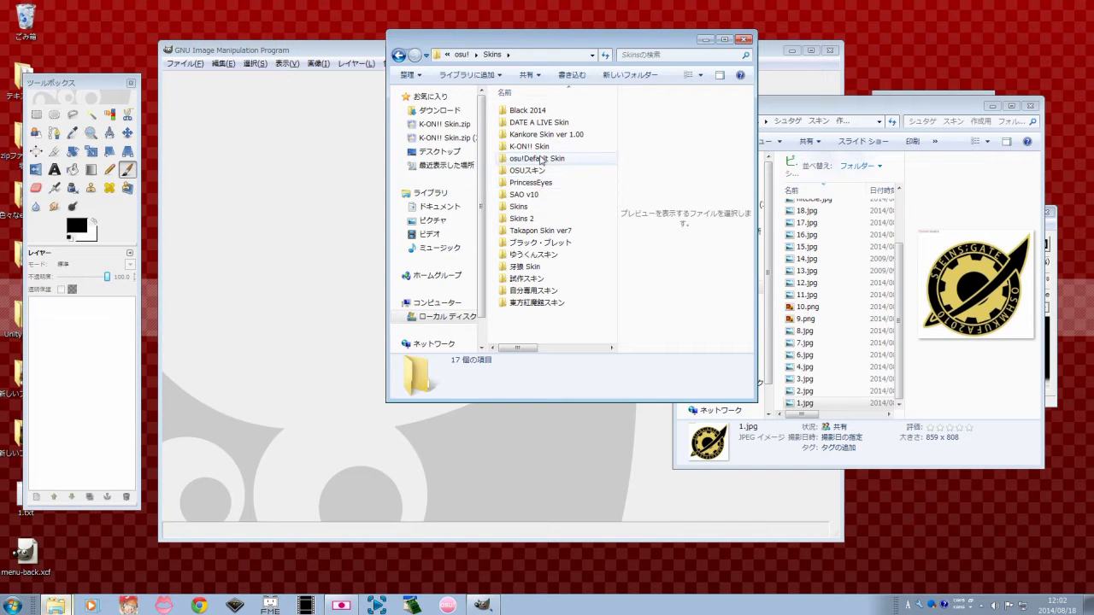
pyautogui.click(541, 159)
pyautogui.doubleClick(541, 162)
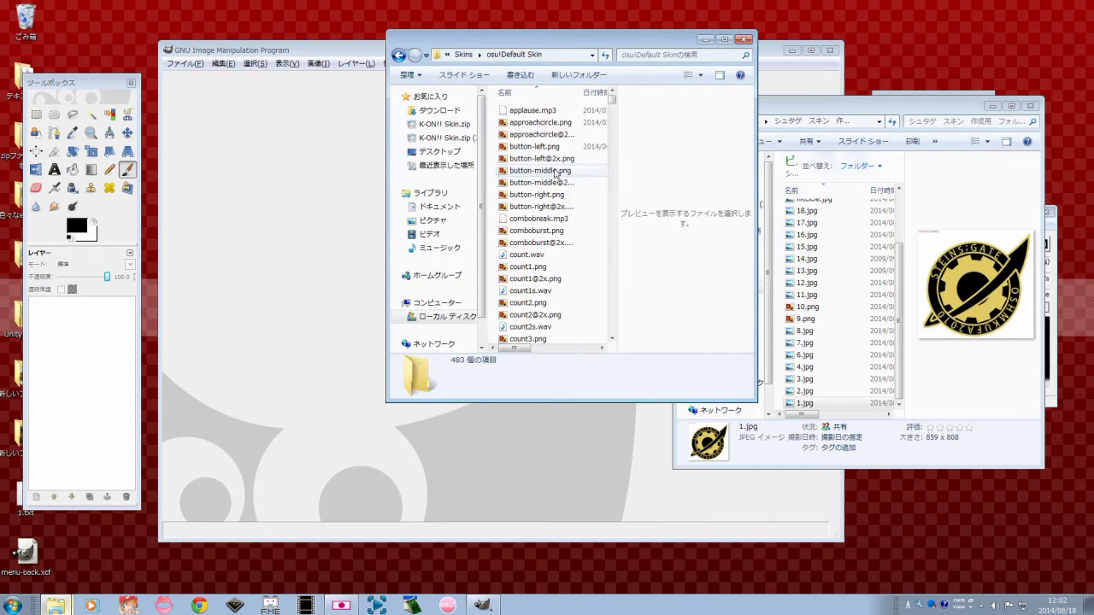
pyautogui.click(565, 124)
pyautogui.doubleClick(566, 124)
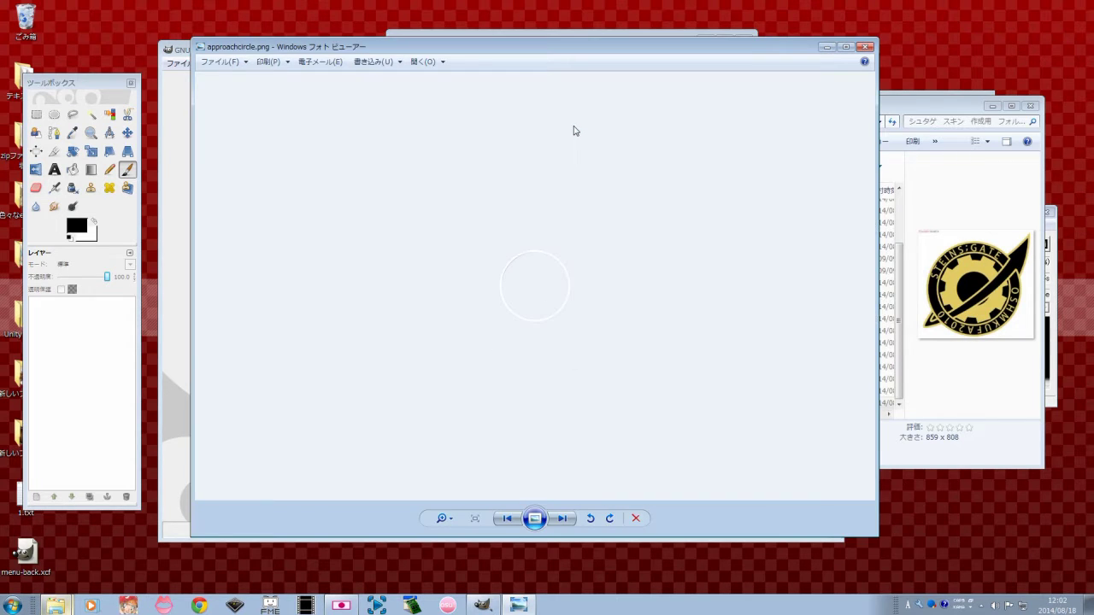
pyautogui.press('Right')
pyautogui.press('Right')
pyautogui.press('Right')
pyautogui.press('Right')
pyautogui.press('Right')
pyautogui.press('Right')
pyautogui.press('Right')
pyautogui.press('Right')
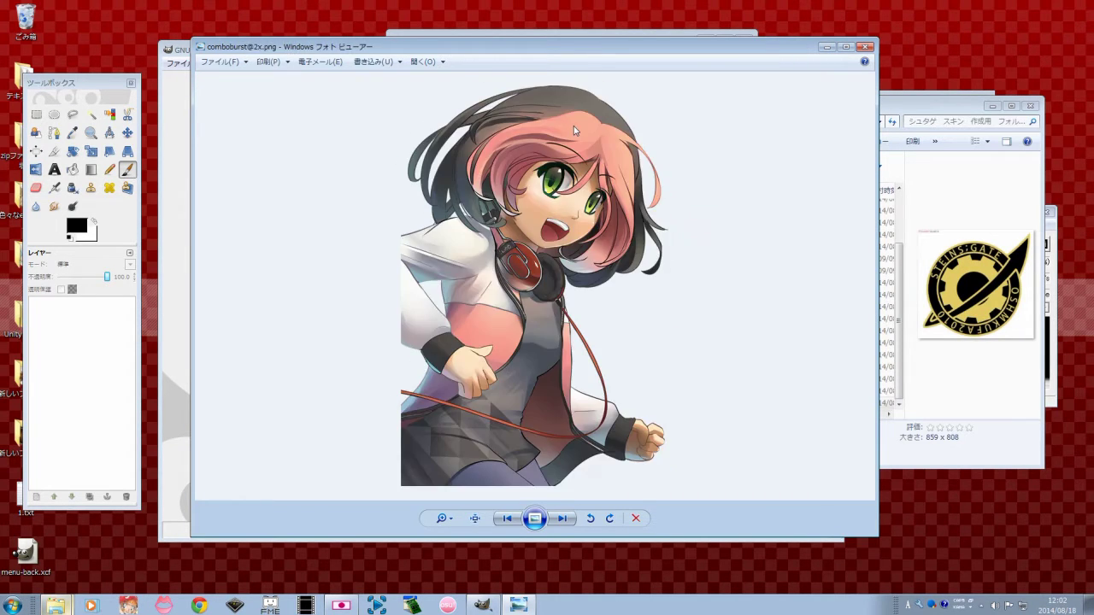
pyautogui.press('Right')
pyautogui.press('Right')
pyautogui.press('Right')
pyautogui.press('Right')
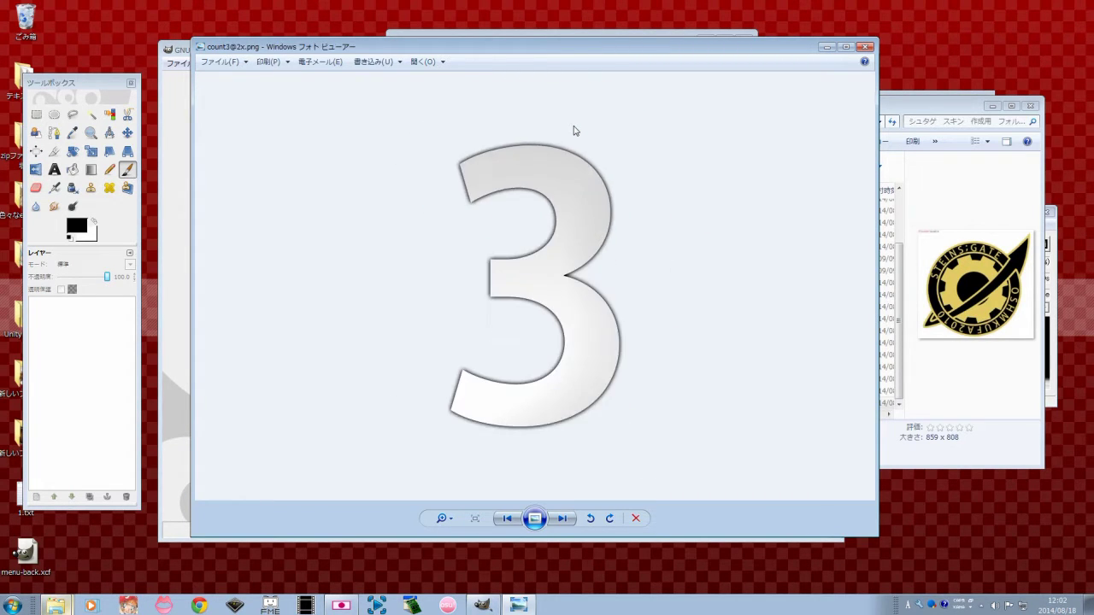
pyautogui.press('Right')
pyautogui.press('Right')
pyautogui.press('Right')
pyautogui.press('Right')
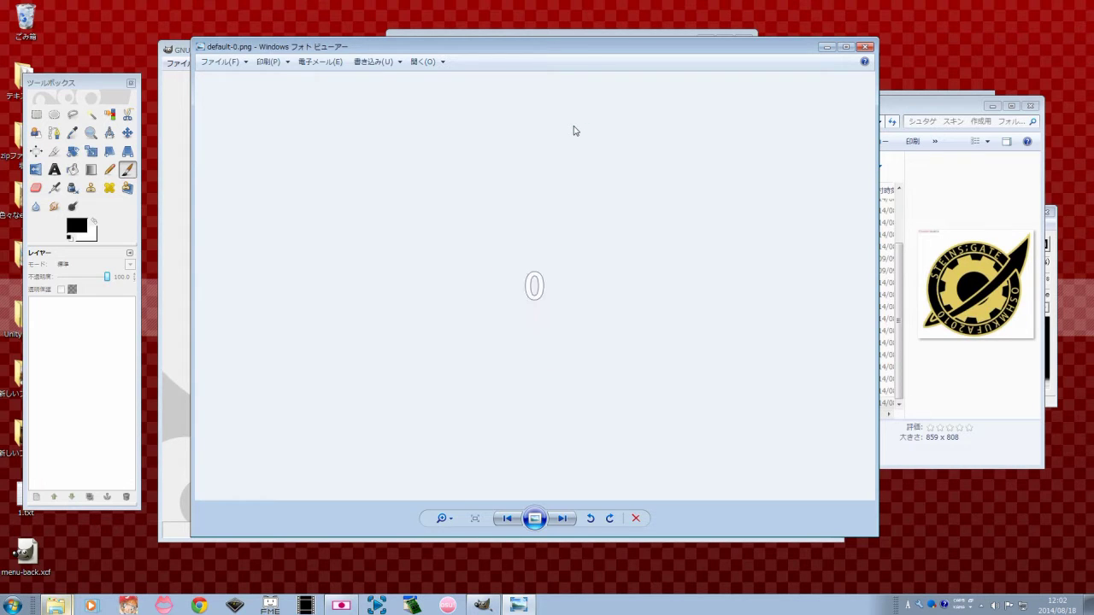
pyautogui.press('Right')
pyautogui.press('Right')
pyautogui.press('Right')
pyautogui.press('Right')
pyautogui.press('Right')
pyautogui.press('Right')
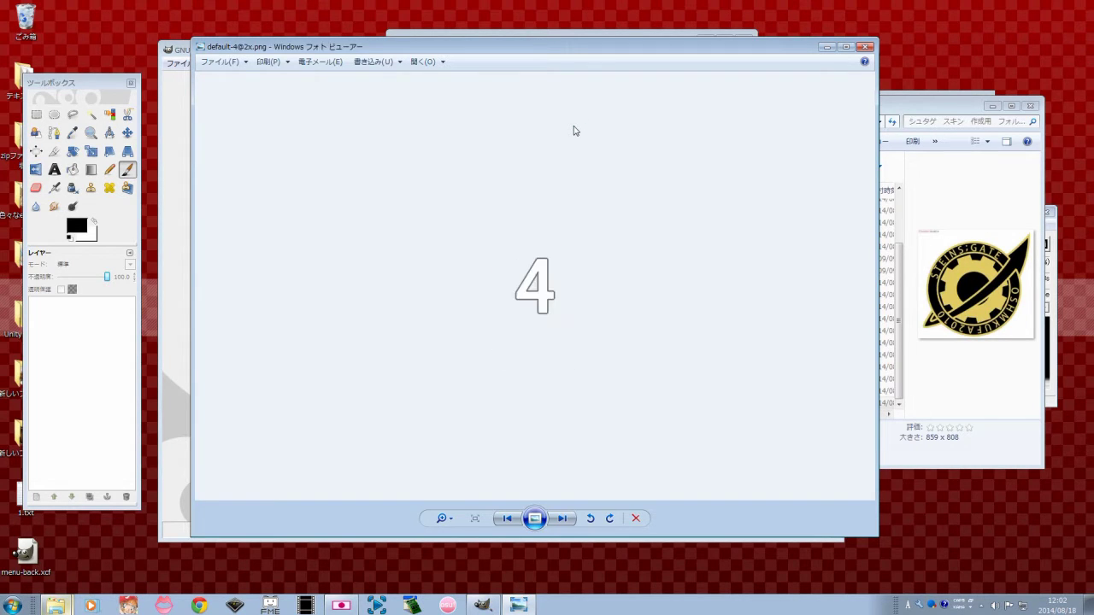
pyautogui.click(865, 47)
pyautogui.moveTo(564, 43); pyautogui.dragTo(730, 47)
pyautogui.click(964, 187)
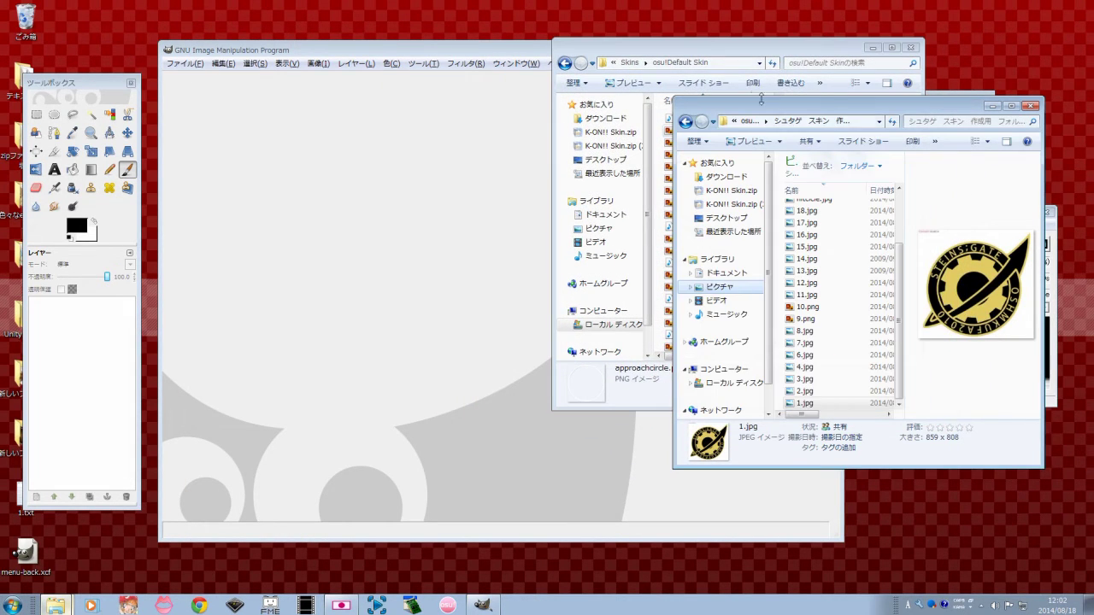
pyautogui.moveTo(733, 53); pyautogui.dragTo(772, 56)
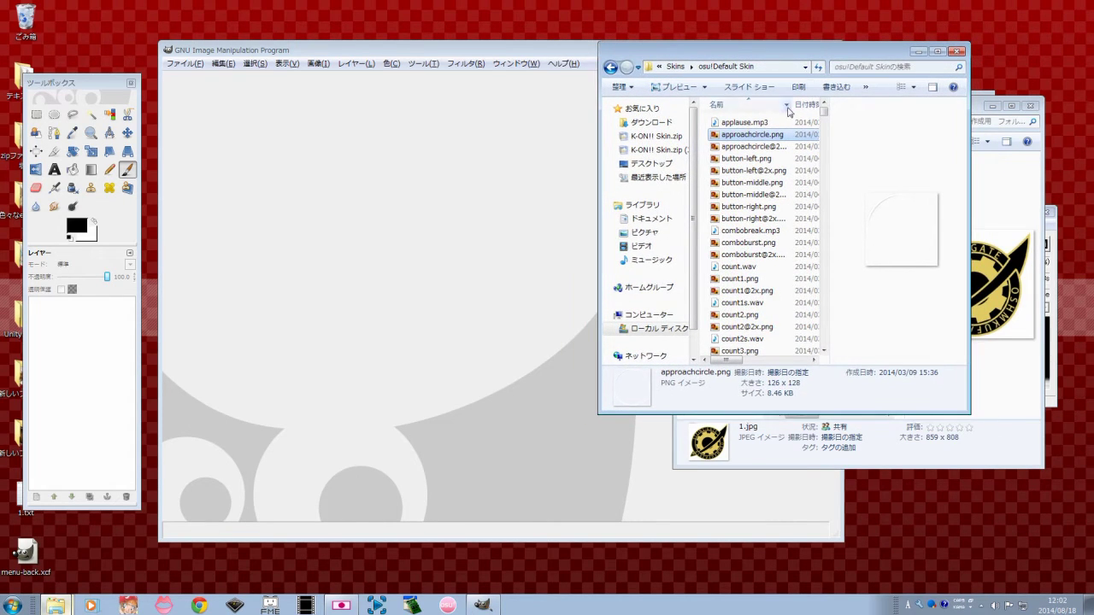
pyautogui.scroll(-2, 823, 112)
pyautogui.scroll(2, 823, 111)
pyautogui.doubleClick(754, 146)
pyautogui.click(866, 47)
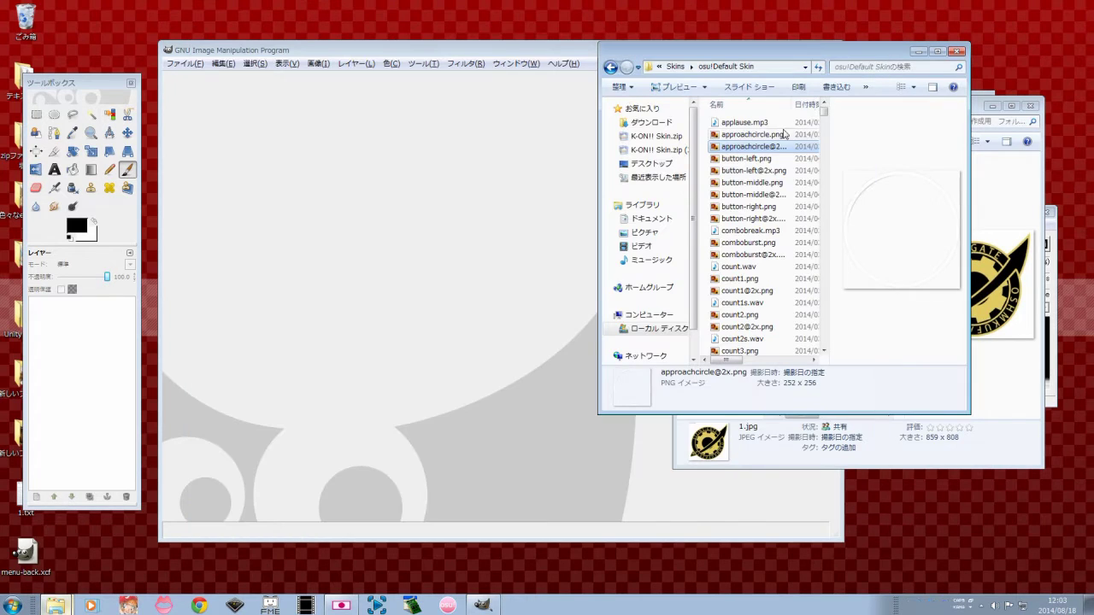
pyautogui.click(773, 134)
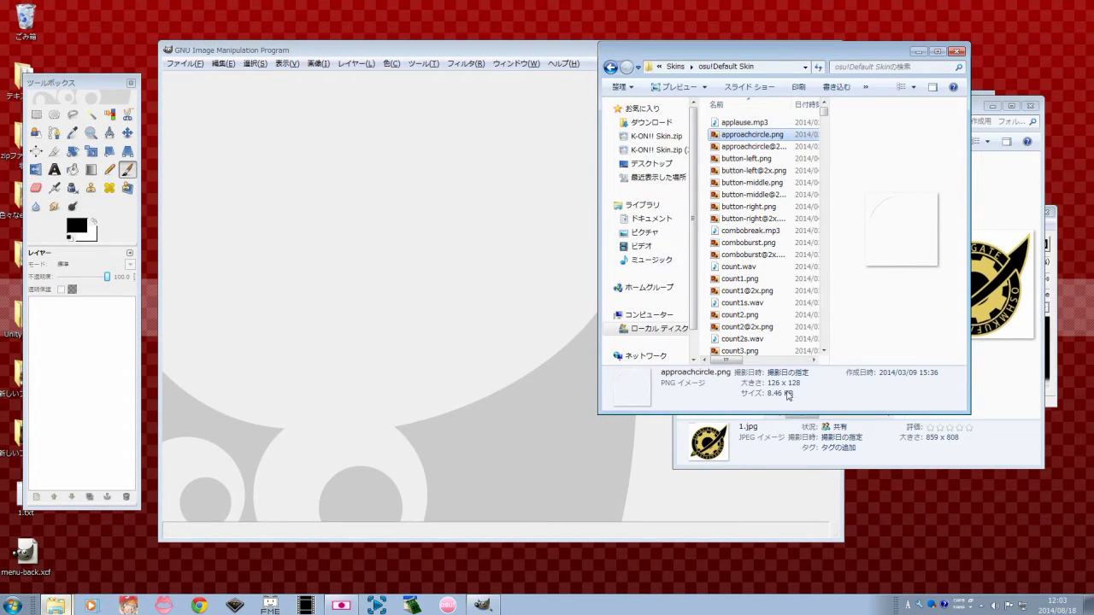
pyautogui.click(771, 160)
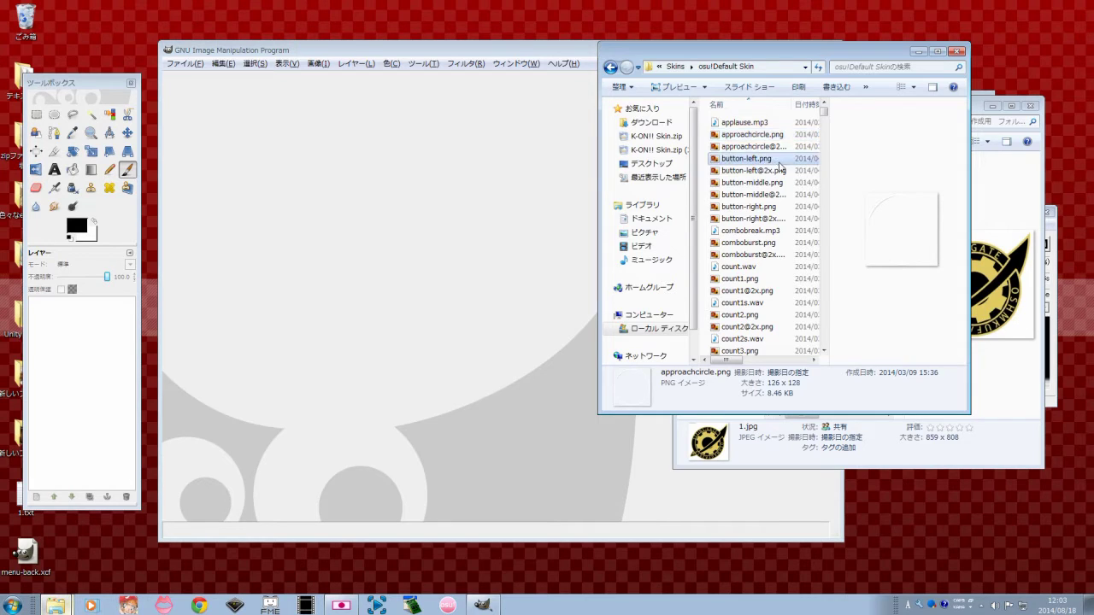
pyautogui.click(769, 243)
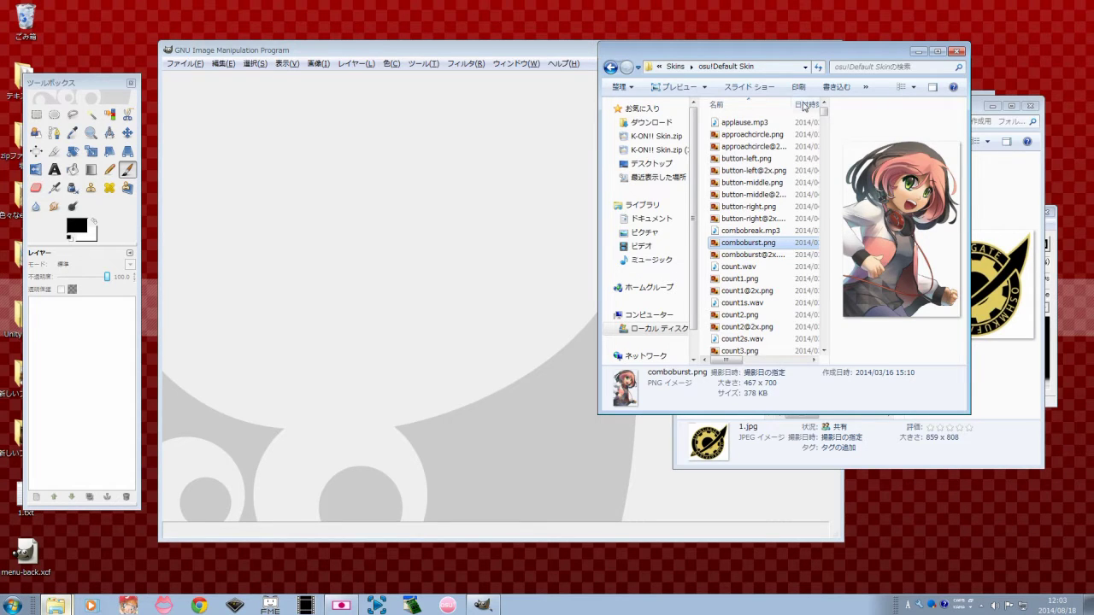
pyautogui.click(746, 291)
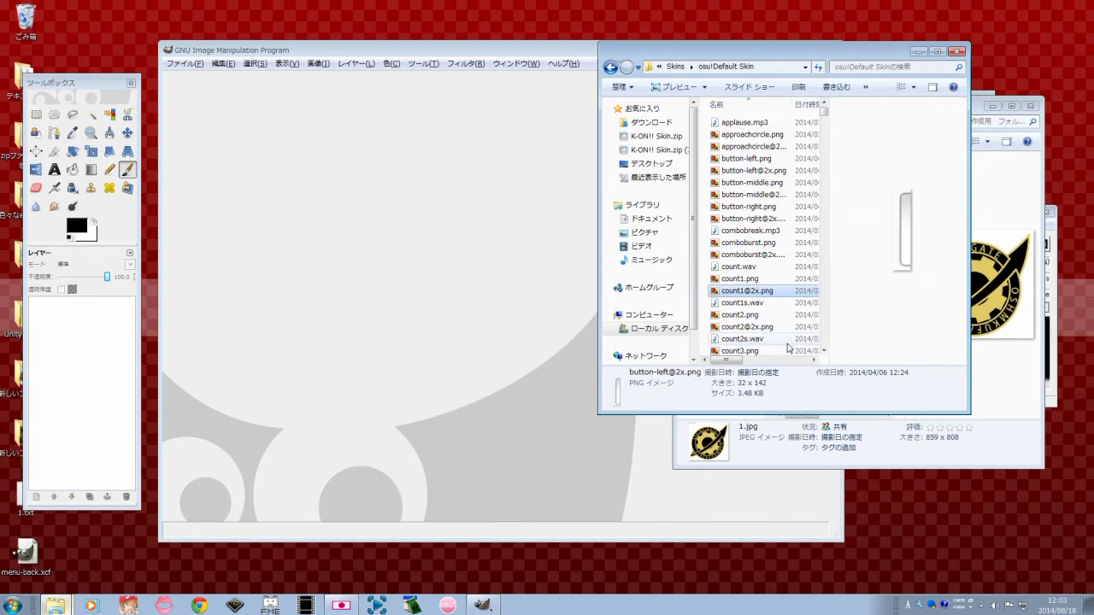
pyautogui.click(740, 315)
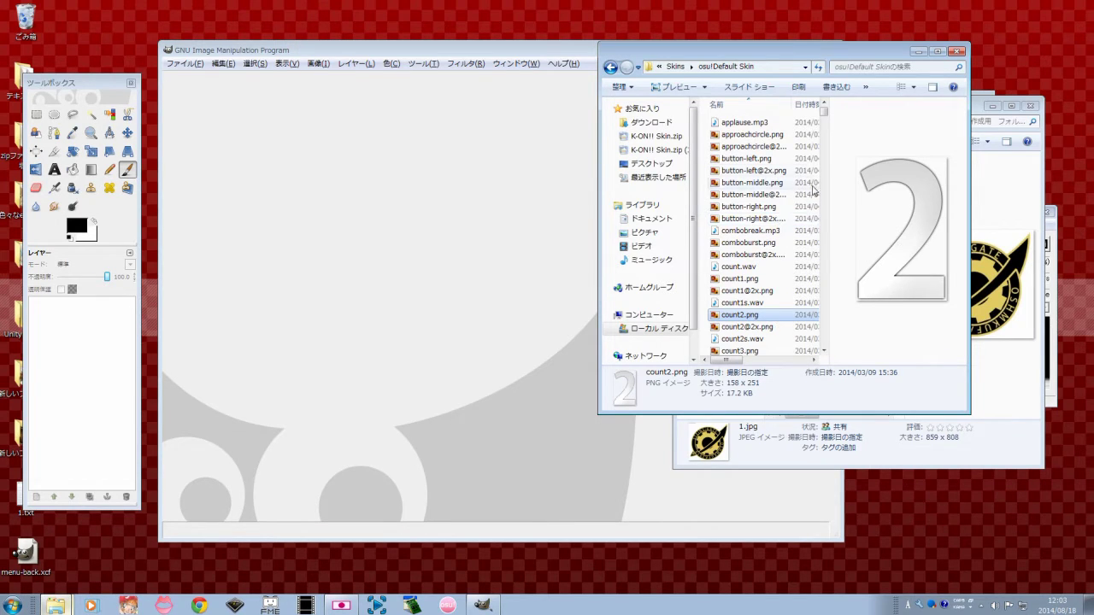
pyautogui.click(769, 134)
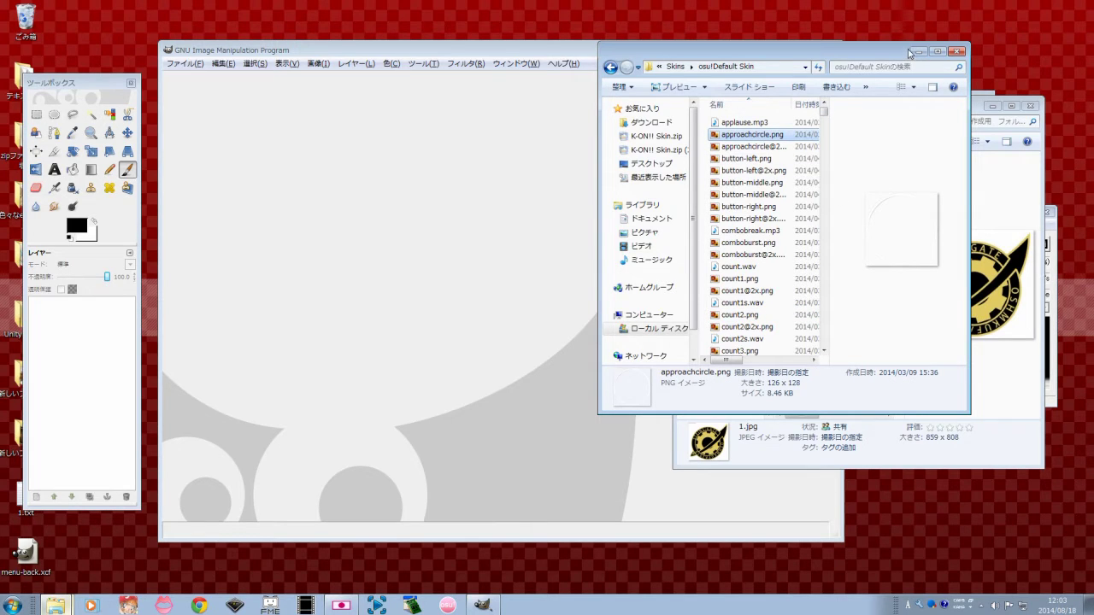
# Step: Rearrange the osu!Default Skin and skin material windows so they overlap with both reachable, and bring osu!Default Skin to the front
pyautogui.moveTo(903, 54); pyautogui.dragTo(921, 57)
pyautogui.scroll(-1, 852, 110)
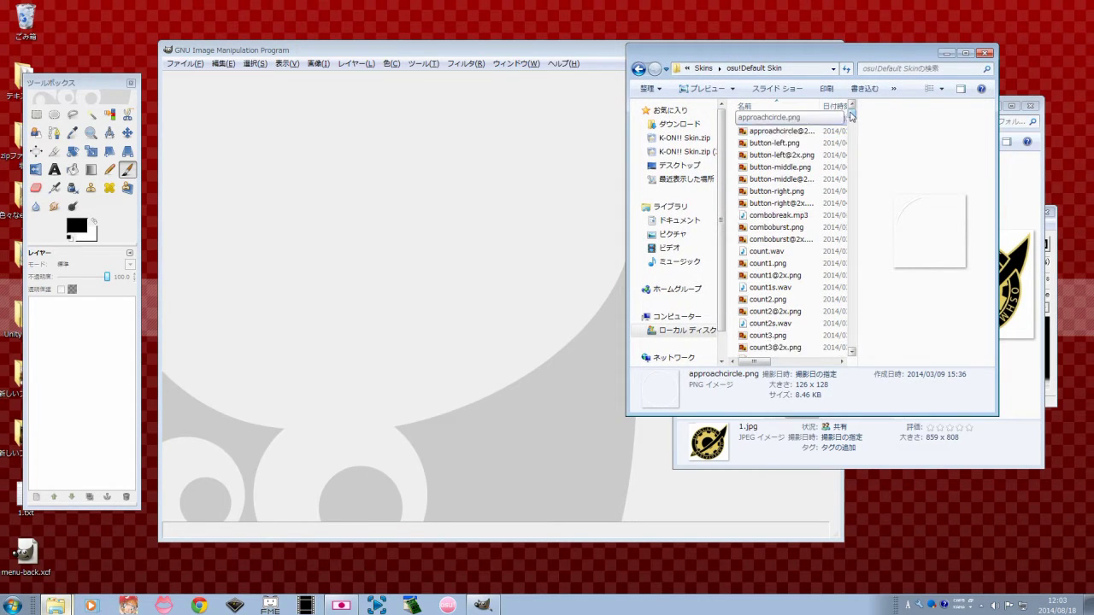
pyautogui.scroll(1, 852, 109)
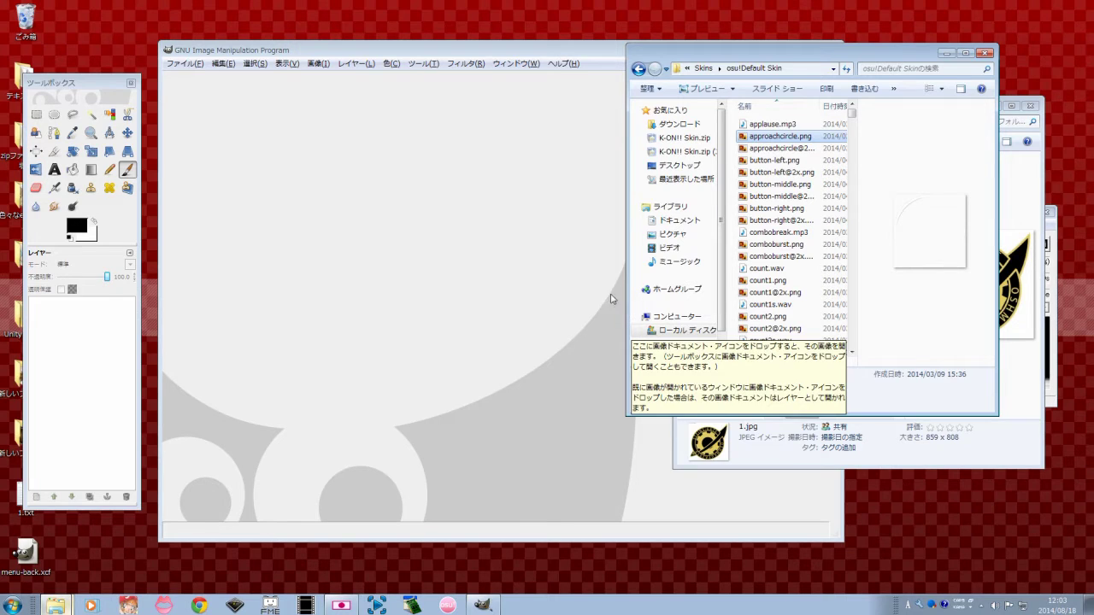
pyautogui.moveTo(844, 65); pyautogui.dragTo(755, 63)
pyautogui.click(947, 139)
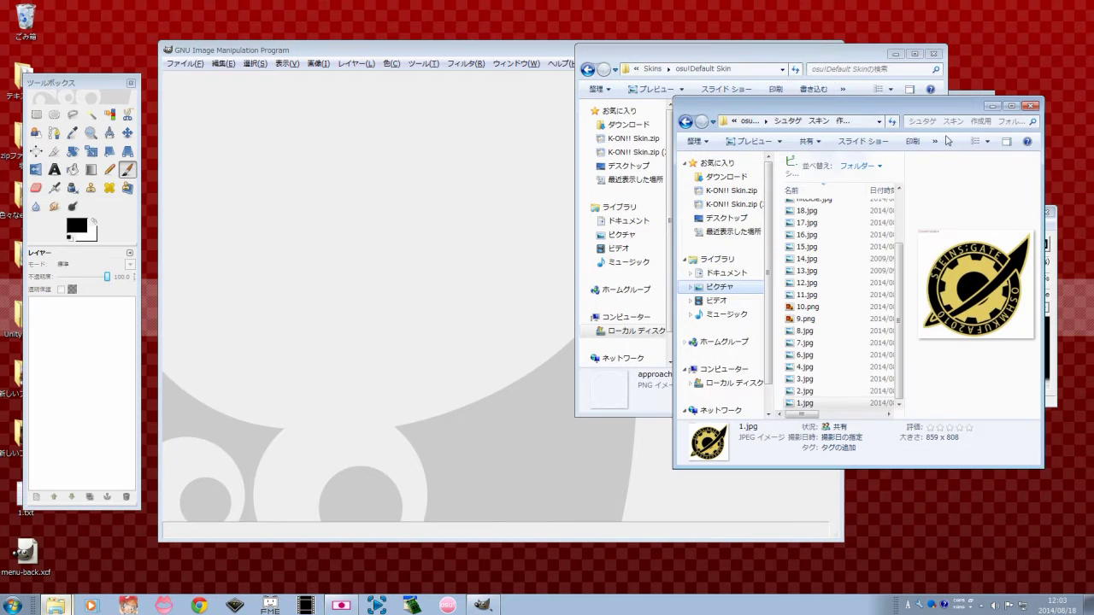
pyautogui.moveTo(921, 111); pyautogui.dragTo(865, 85)
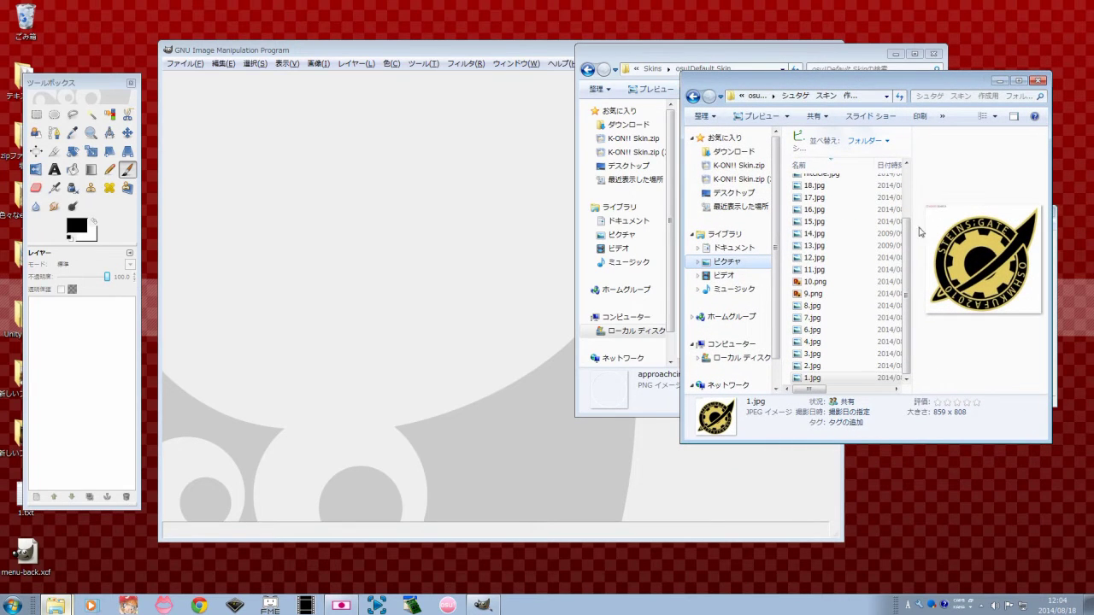
pyautogui.moveTo(908, 248); pyautogui.dragTo(913, 195)
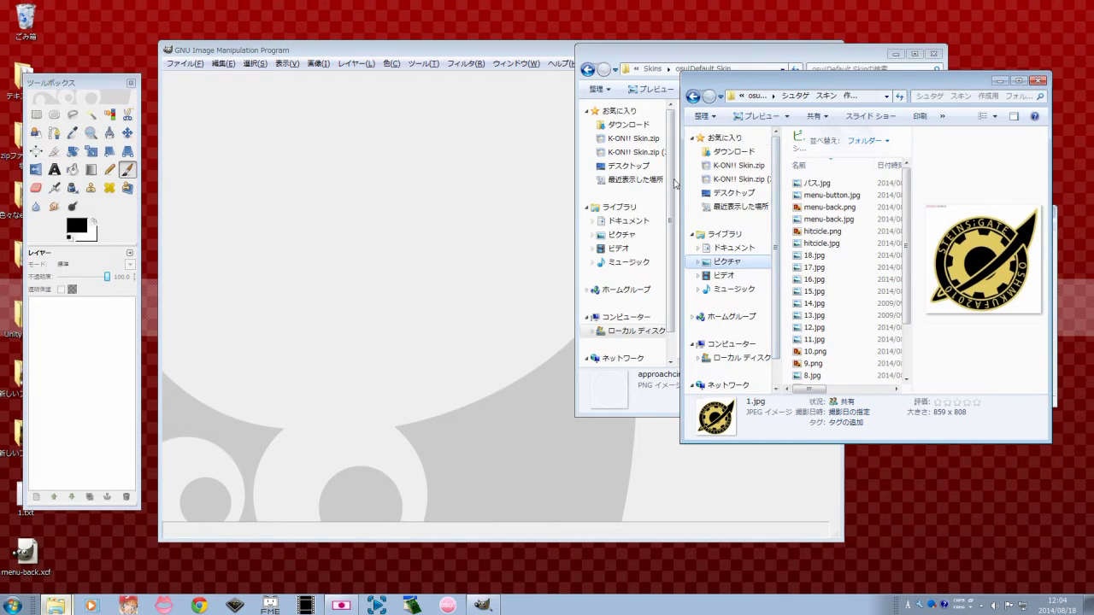
pyautogui.moveTo(731, 90)
pyautogui.mouseDown()
pyautogui.moveTo(747, 104)
pyautogui.moveTo(743, 94)
pyautogui.moveTo(733, 101)
pyautogui.moveTo(748, 88)
pyautogui.mouseUp()
pyautogui.click(748, 88)
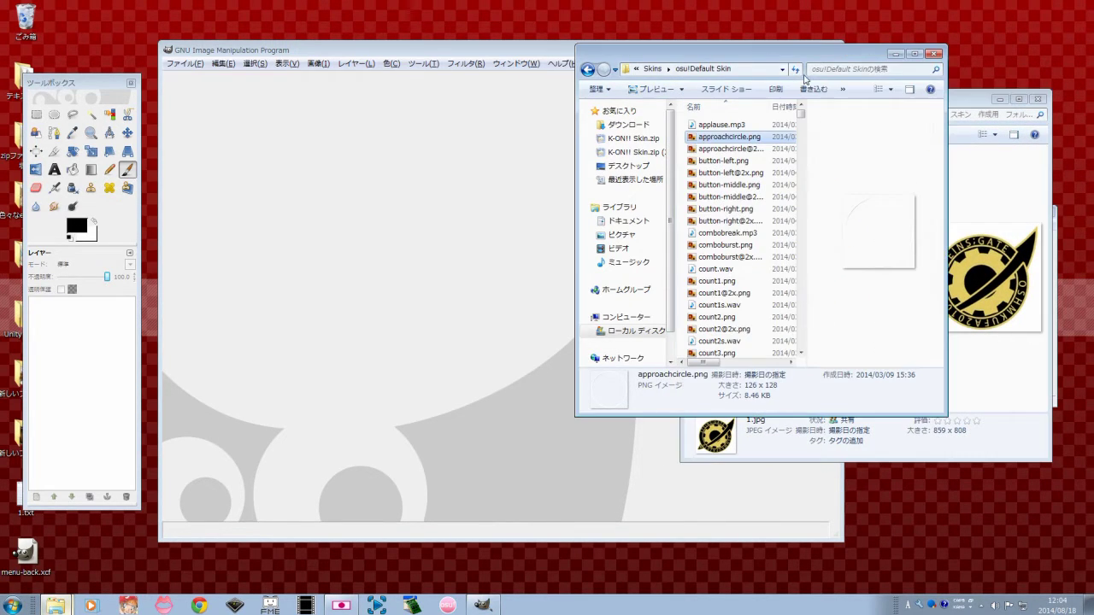
pyautogui.click(963, 105)
pyautogui.click(805, 58)
pyautogui.click(953, 104)
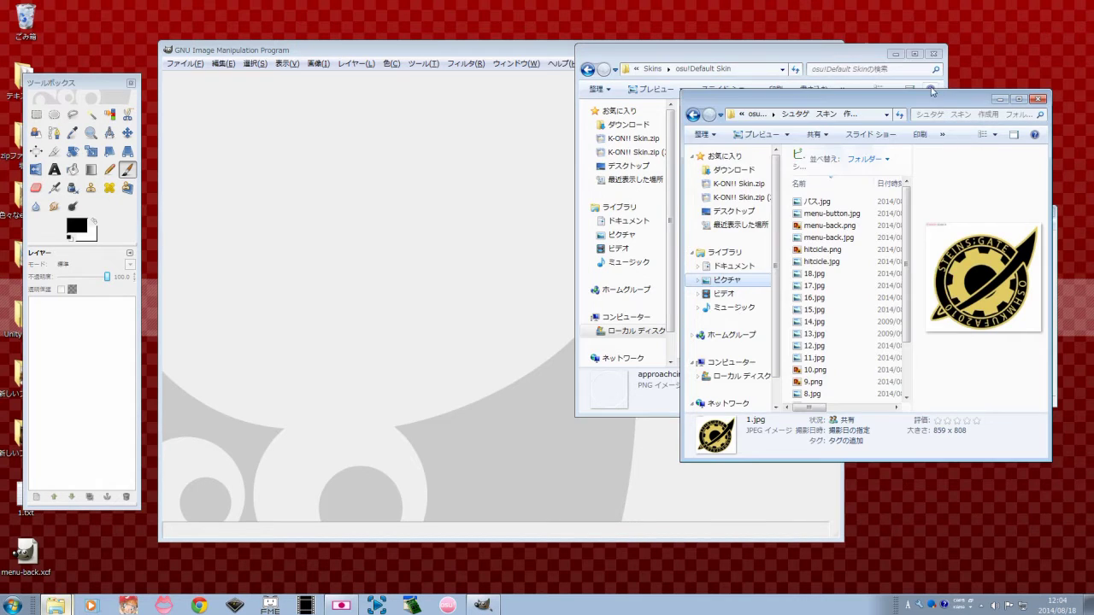
pyautogui.click(864, 65)
# Step: Open the Pictures library in a new Explorer window from the material folder window and place it over the GIMP canvas
pyautogui.click(962, 103)
pyautogui.rightClick(719, 284)
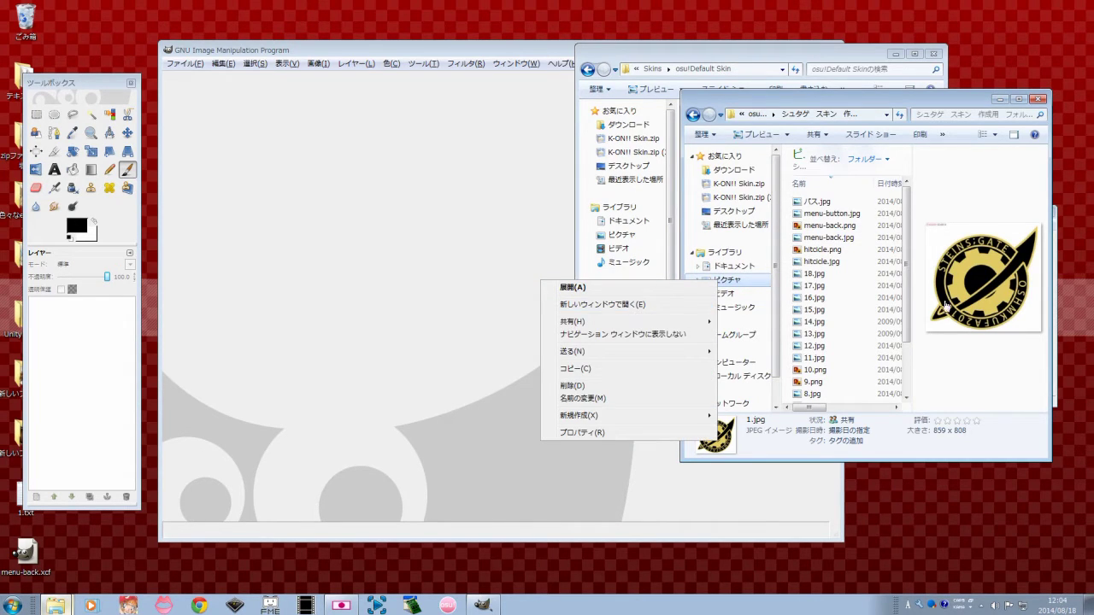
pyautogui.click(961, 357)
pyautogui.rightClick(716, 285)
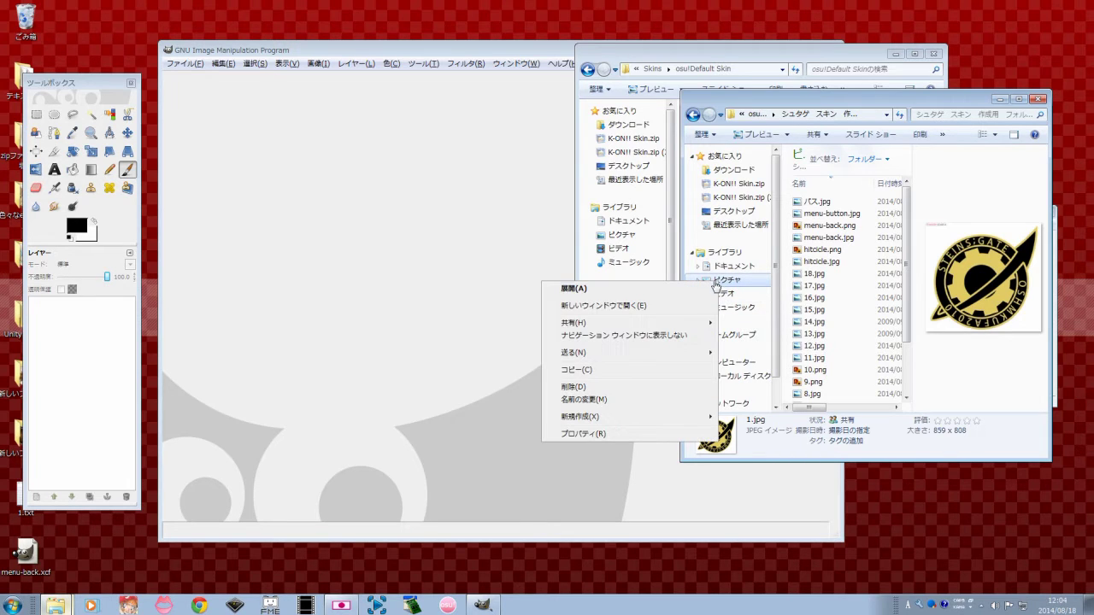
pyautogui.click(596, 308)
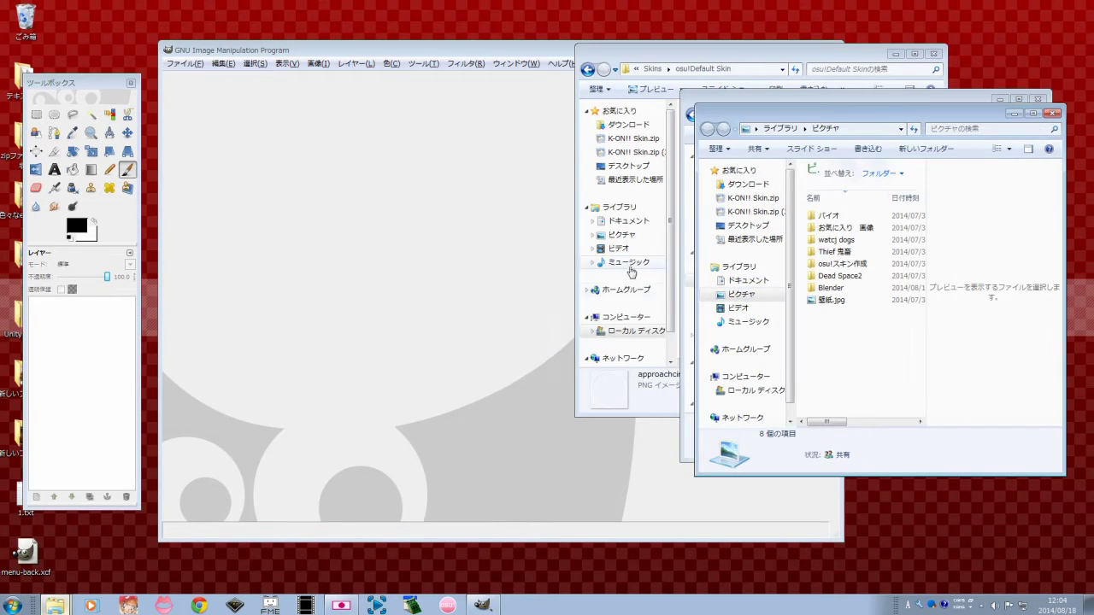
pyautogui.moveTo(790, 106); pyautogui.dragTo(398, 96)
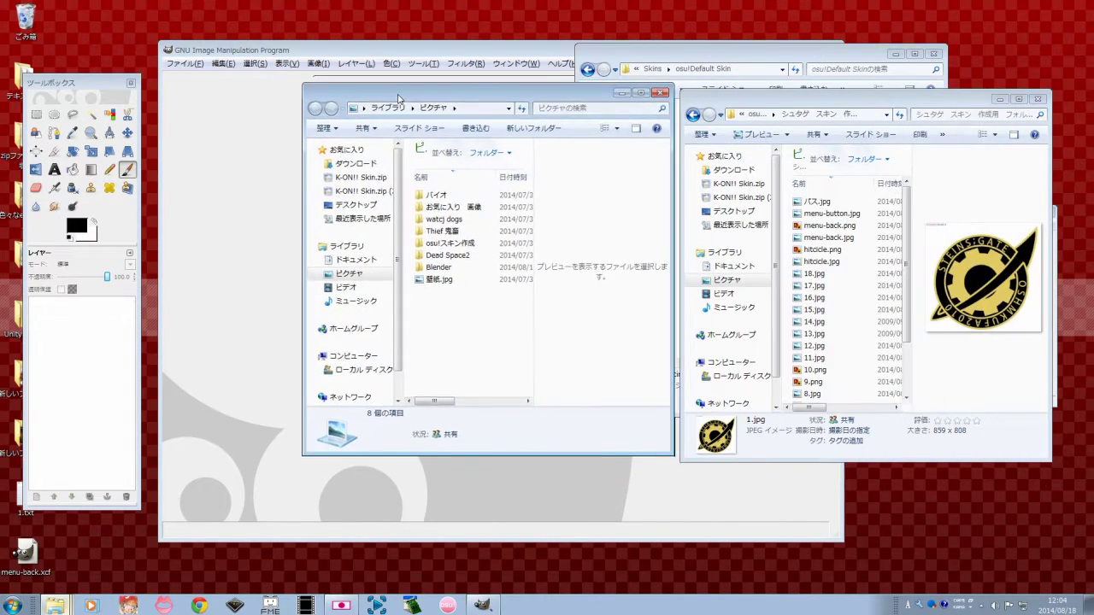
# Step: Go to the local disk's Program Files (x86) > osu! > Skins folder in the new window and move the window higher
pyautogui.scroll(-2, 359, 282)
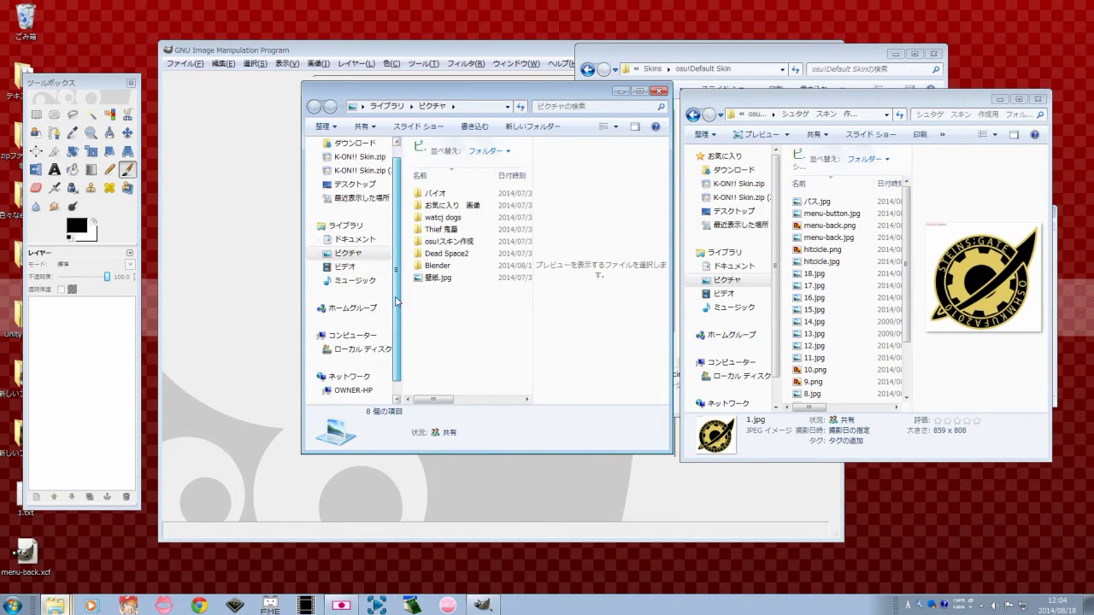
pyautogui.click(355, 336)
pyautogui.doubleClick(459, 234)
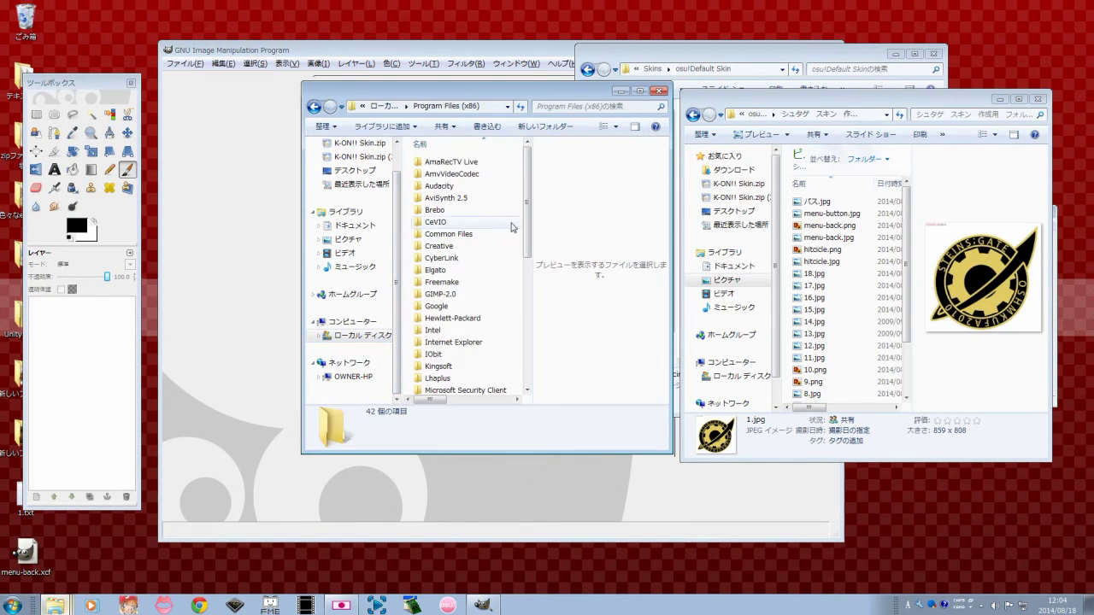
pyautogui.scroll(-5, 455, 308)
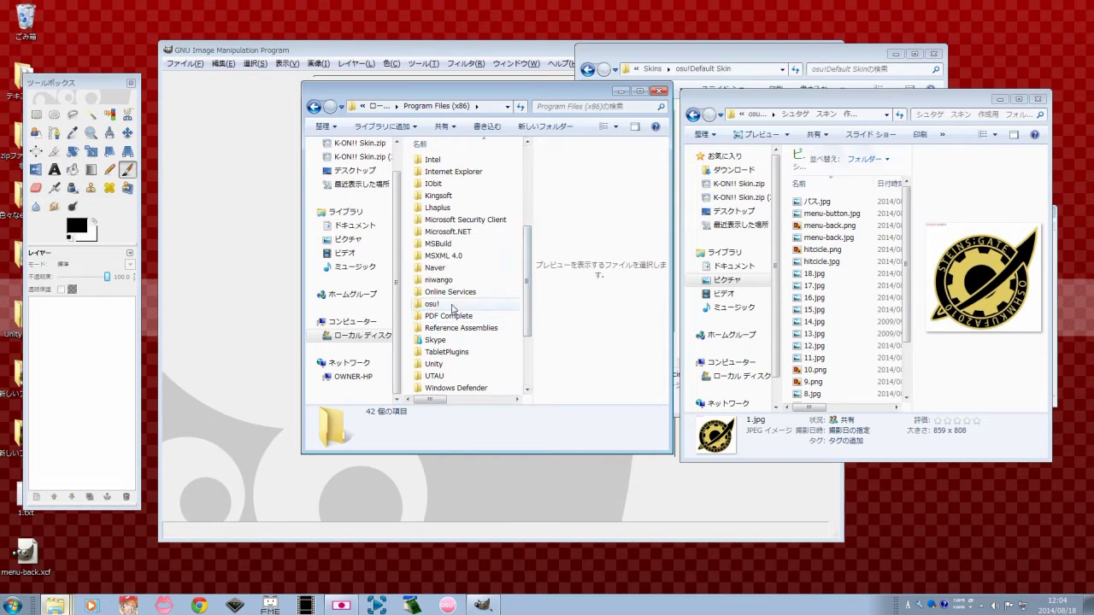
pyautogui.doubleClick(453, 304)
pyautogui.doubleClick(500, 203)
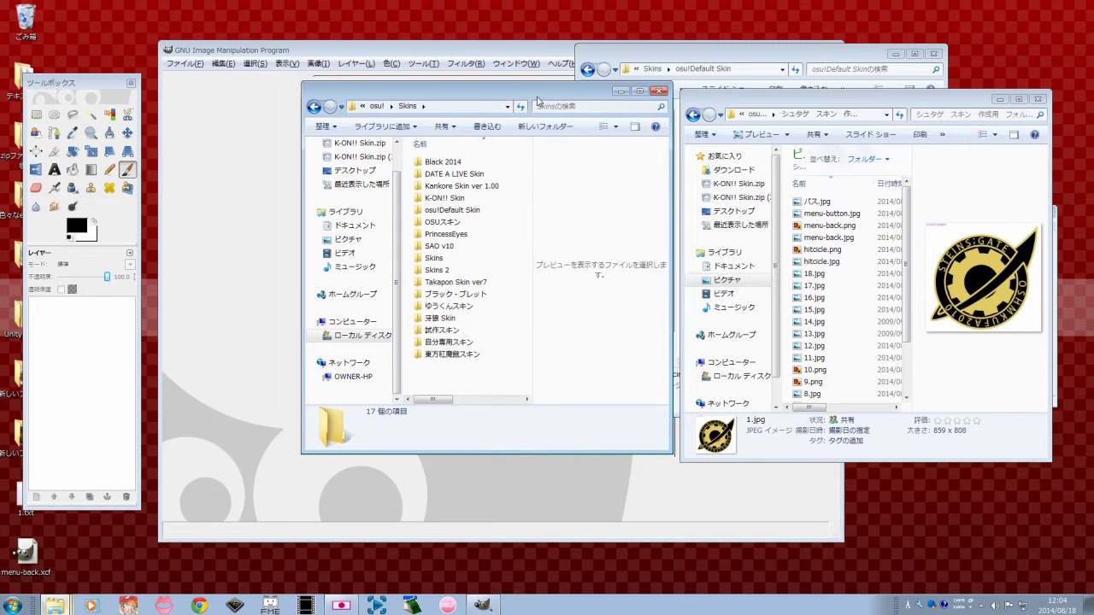
pyautogui.moveTo(542, 98); pyautogui.dragTo(583, 36)
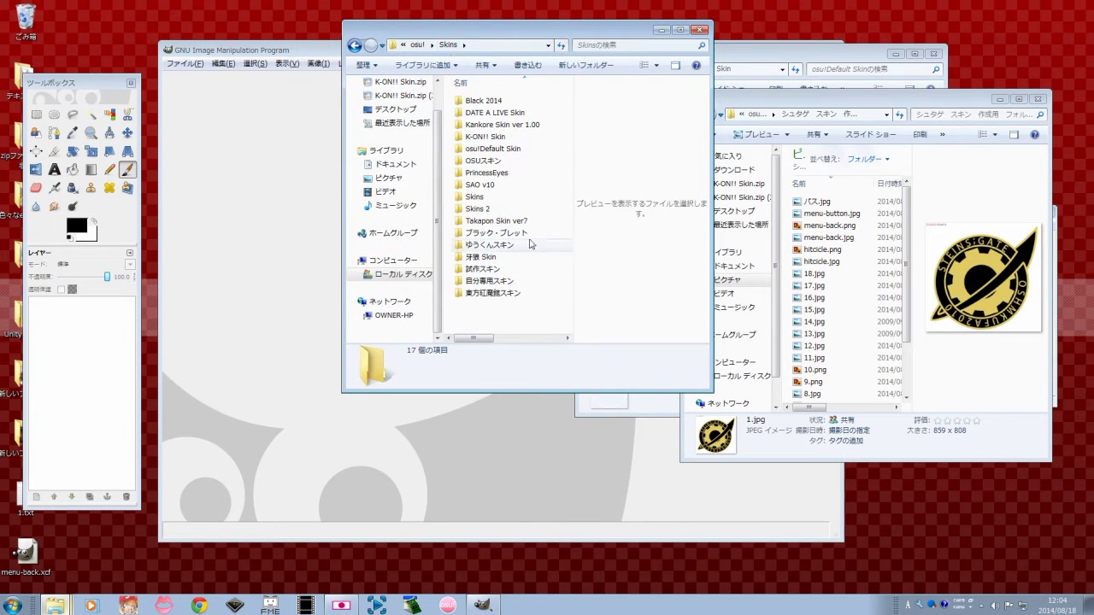
# Step: Create a new folder in Skins, keeping its default name
pyautogui.rightClick(458, 306)
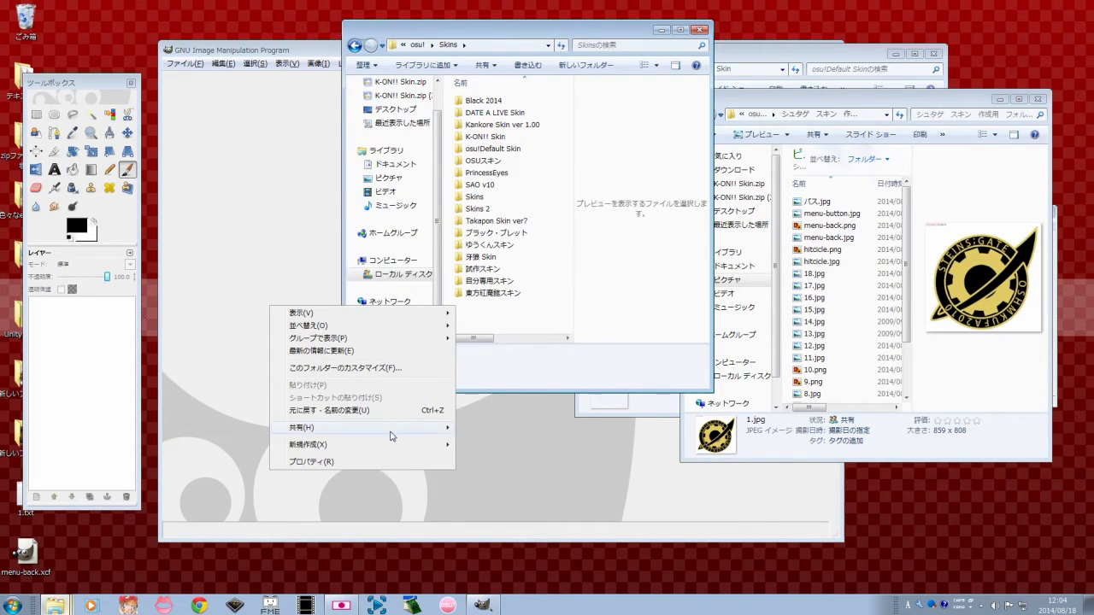
pyautogui.moveTo(396, 450)
pyautogui.click(254, 445)
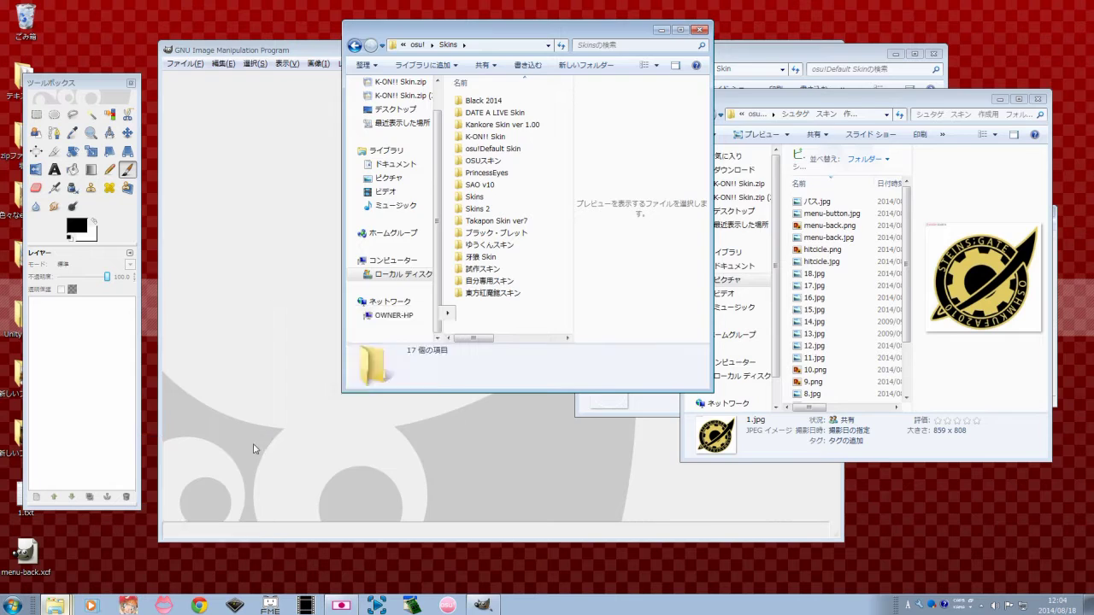
pyautogui.click(293, 420)
pyautogui.click(519, 34)
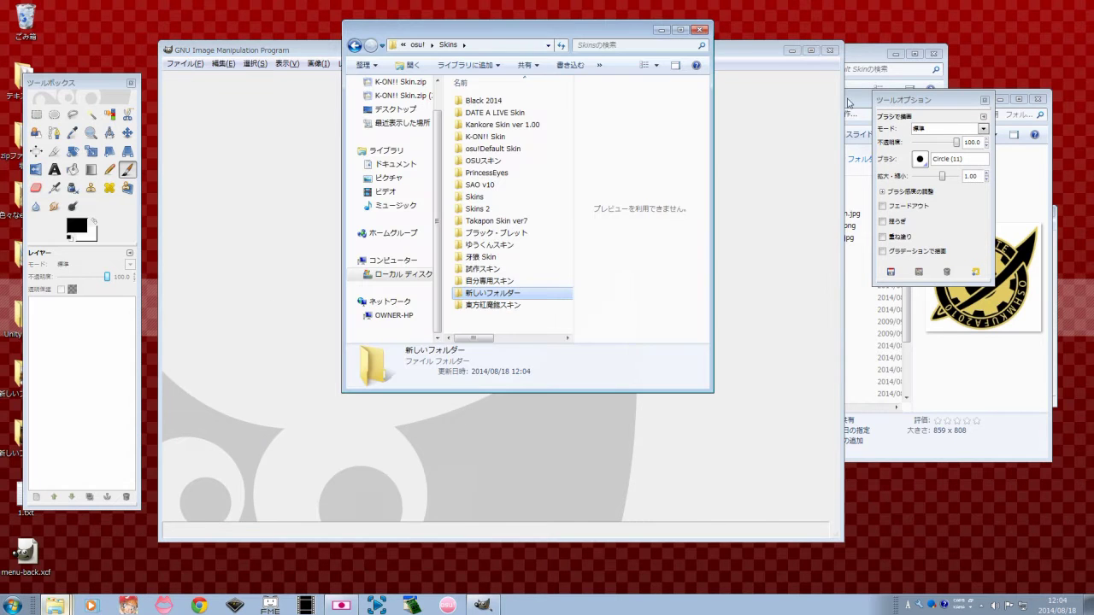
# Step: Bring the osu!Default Skin window forward and create another folder in Skins named シュタインズゲート
pyautogui.click(868, 60)
pyautogui.rightClick(469, 316)
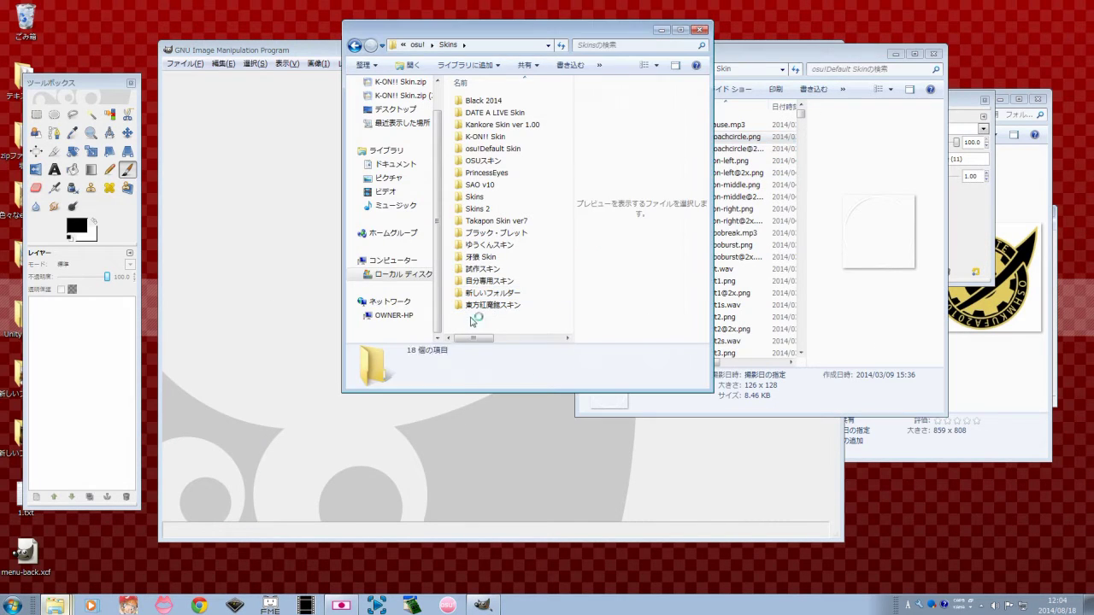
pyautogui.moveTo(384, 456)
pyautogui.click(239, 460)
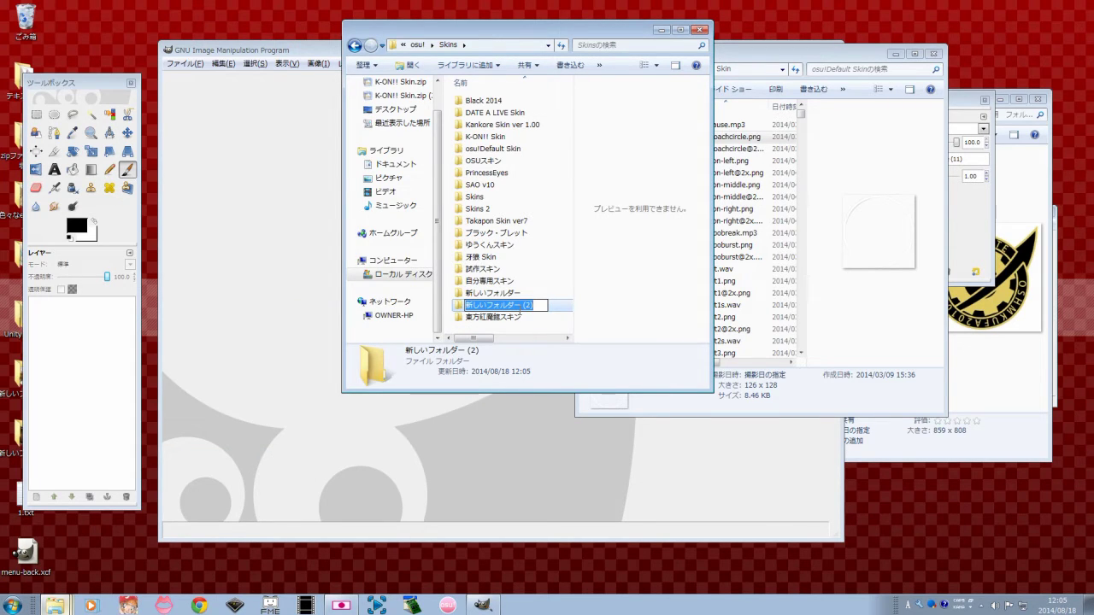
pyautogui.press('BackSpace')
pyautogui.write('しゅたい')
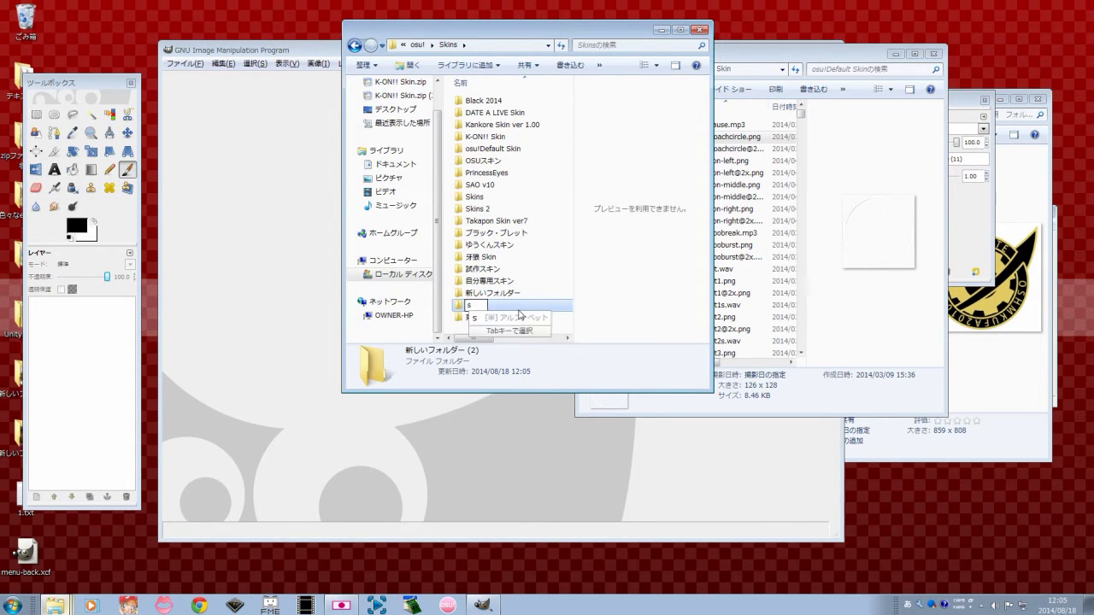
pyautogui.press('Tab')
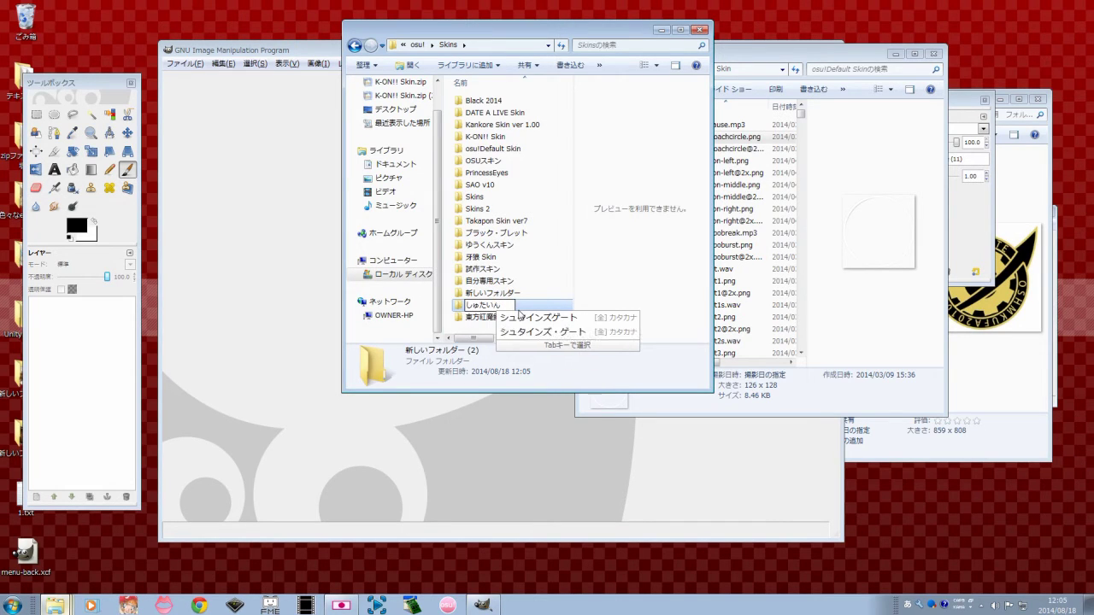
pyautogui.press('Return')
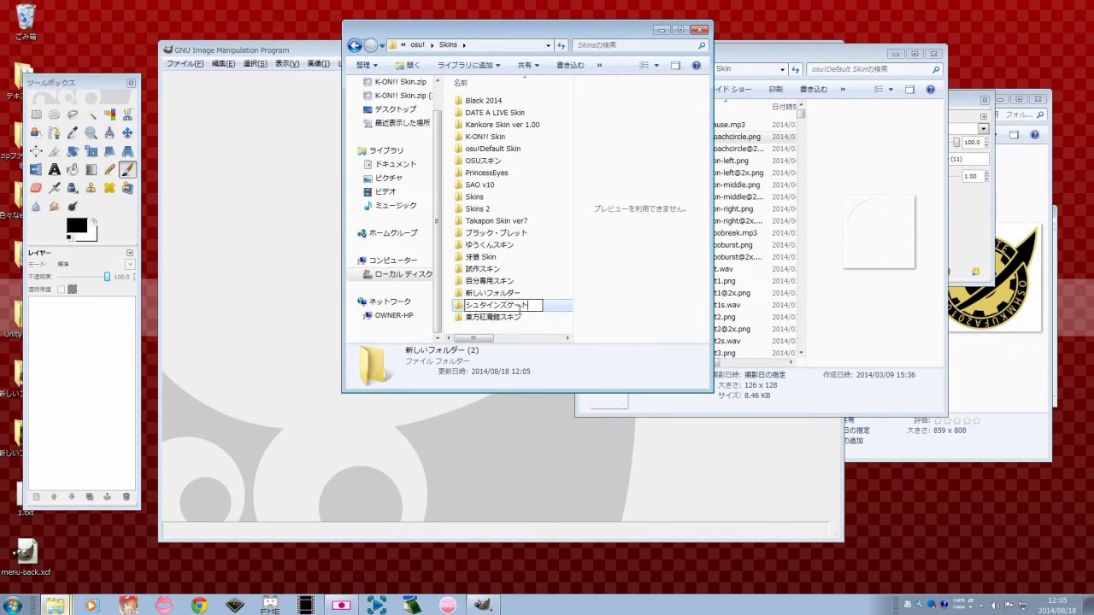
pyautogui.press('Return')
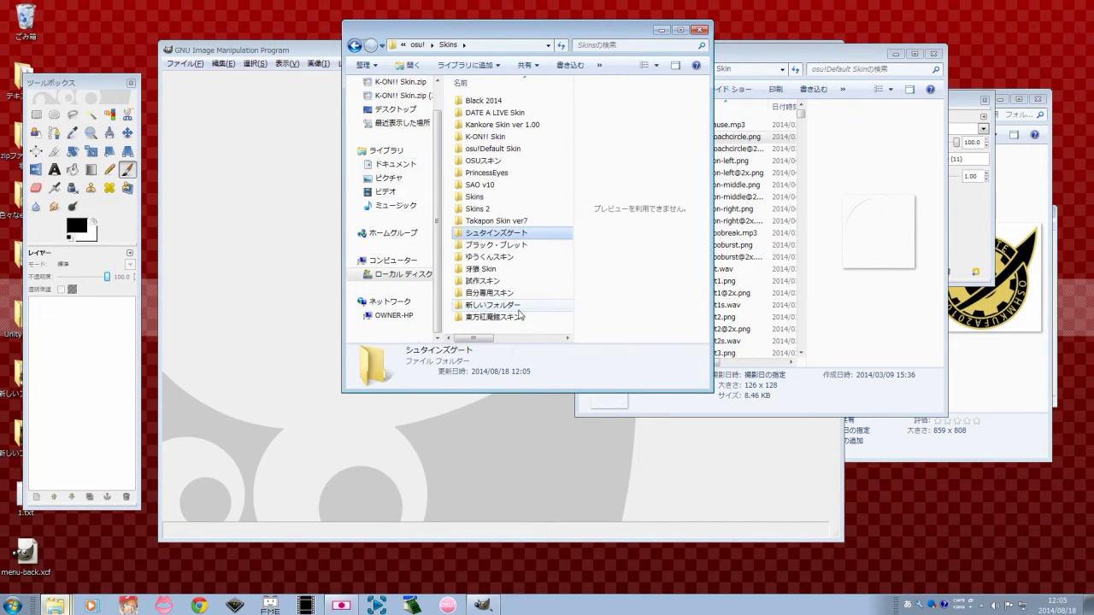
# Step: Open the シュタインズゲート folder, move its window lower in front of the default skin window, and return to Skins
pyautogui.doubleClick(497, 234)
pyautogui.moveTo(519, 35); pyautogui.dragTo(604, 108)
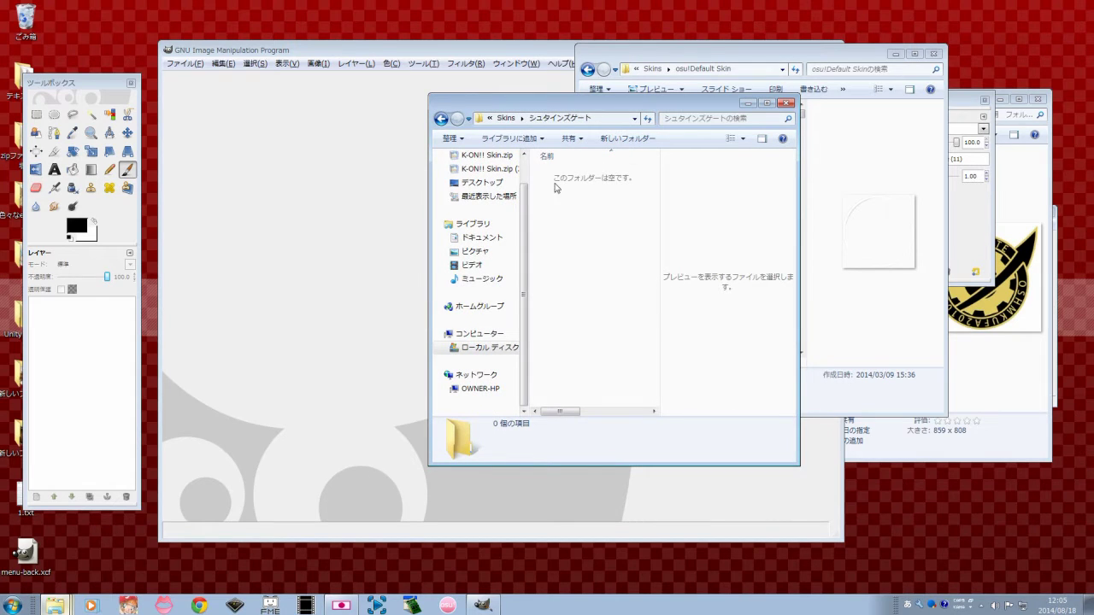
pyautogui.press('BackSpace')
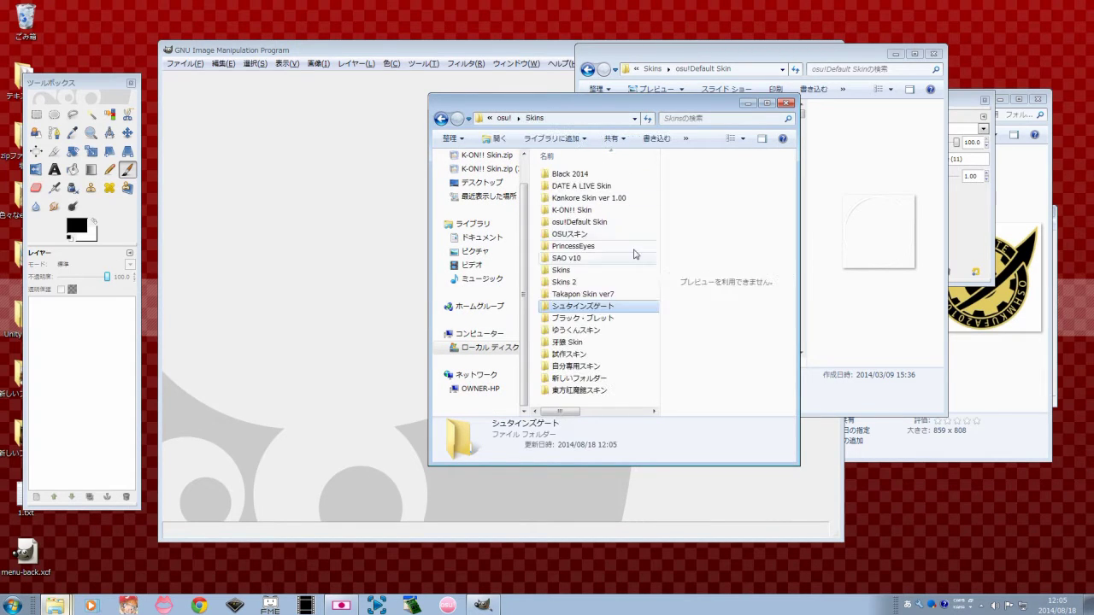
# Step: Check the existing skin folders in Skins, selecting ブラック・ブレット, Skins, 牙狼 Skin and 試作スキン in turn
pyautogui.click(576, 318)
pyautogui.click(564, 270)
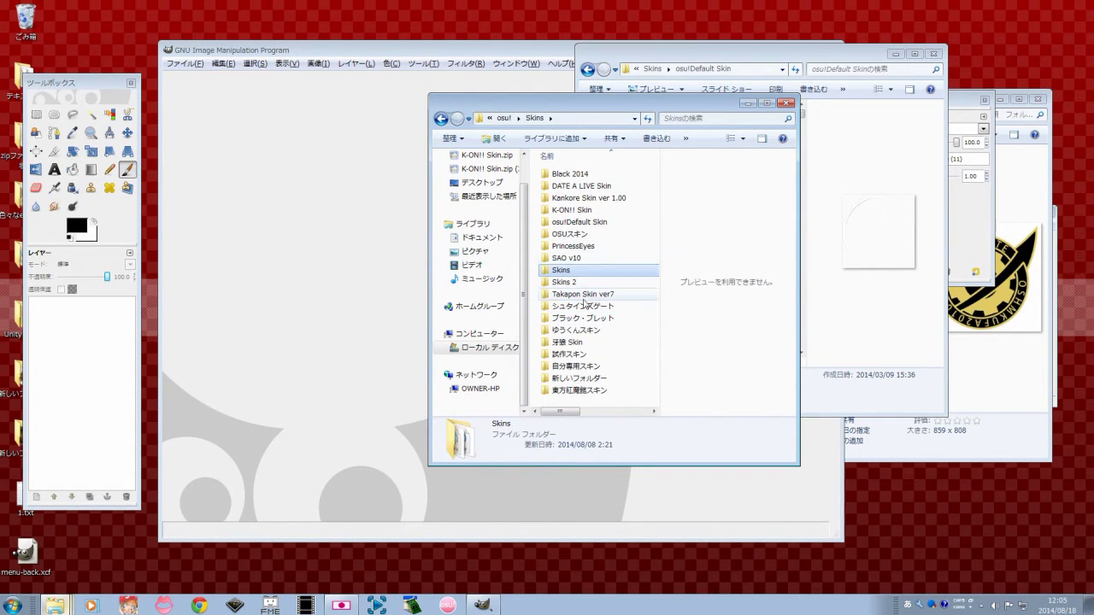
pyautogui.click(581, 342)
pyautogui.click(585, 354)
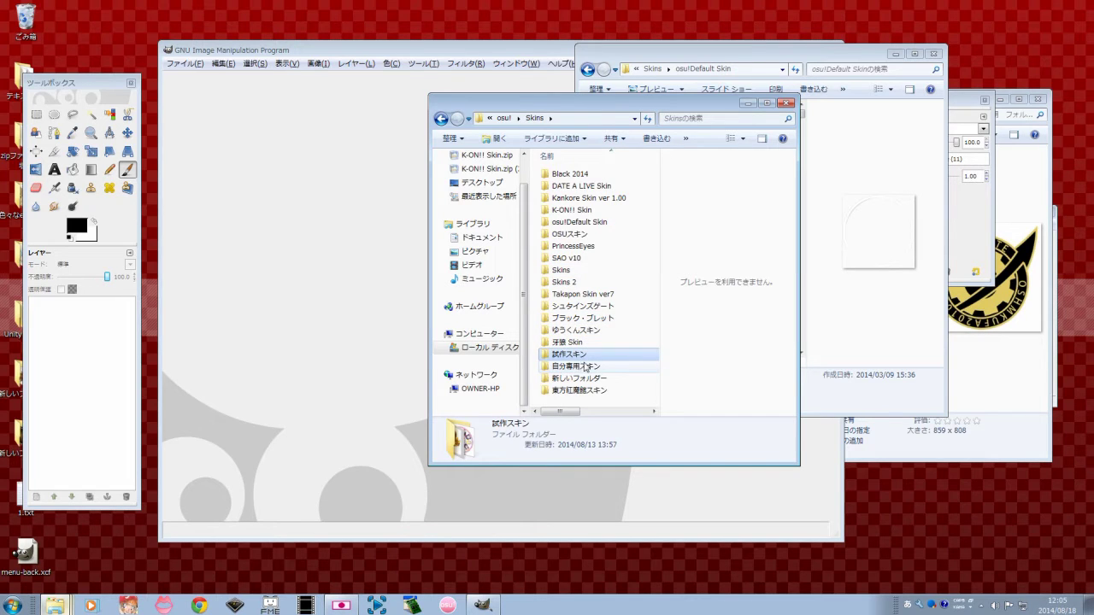
# Step: Open the 自分専用スキン folder, search it for "ini" and copy its skin.ini file
pyautogui.doubleClick(589, 367)
pyautogui.moveTo(598, 105); pyautogui.dragTo(472, 41)
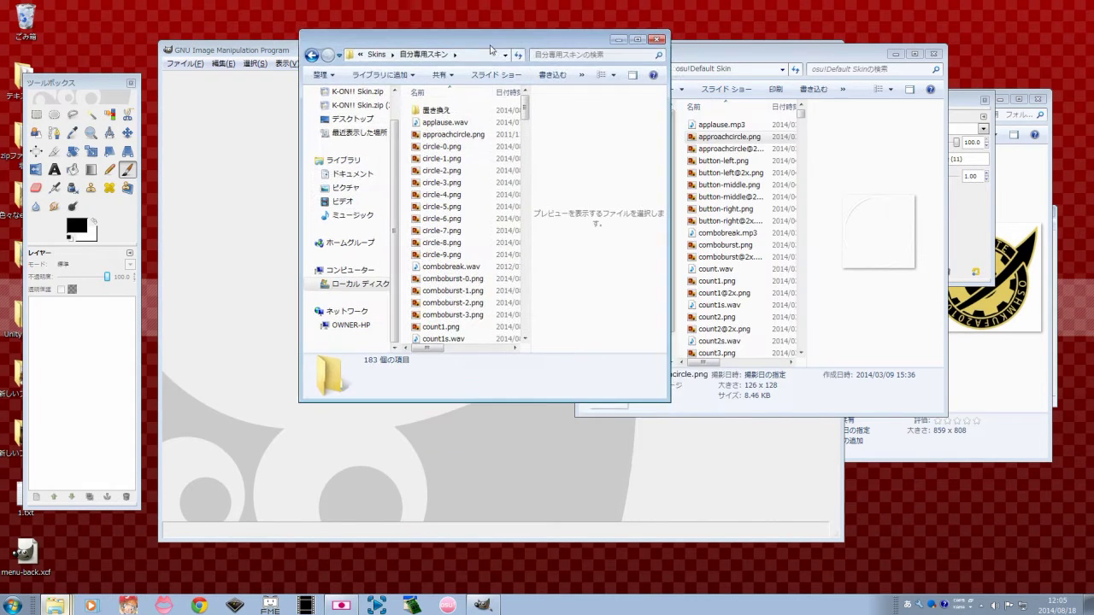
pyautogui.click(557, 58)
pyautogui.write('いに')
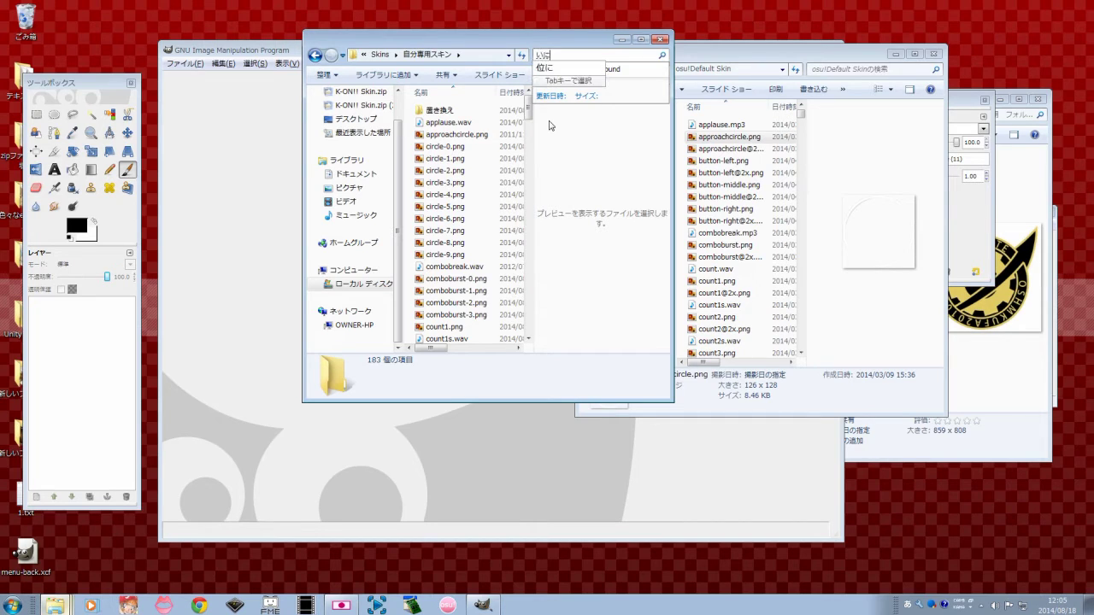
pyautogui.press('BackSpace')
pyautogui.press('BackSpace')
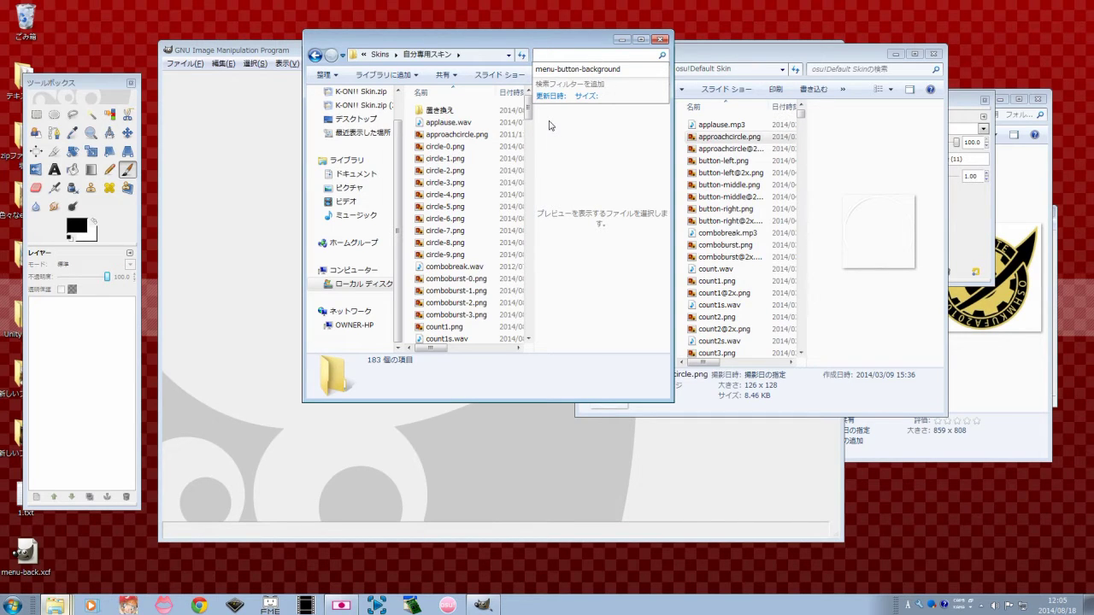
pyautogui.click(453, 111)
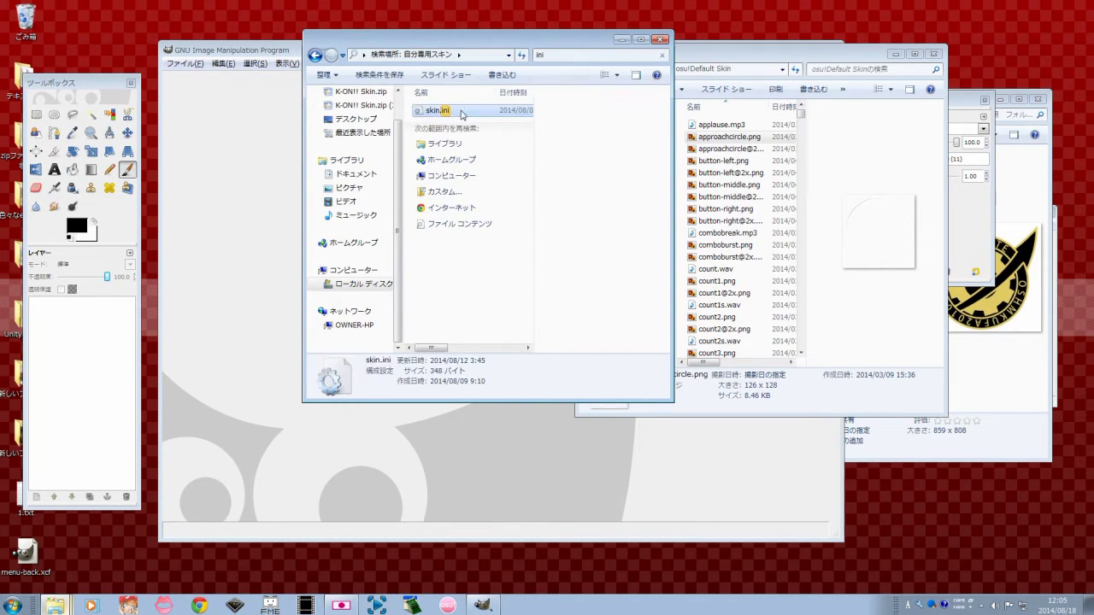
pyautogui.rightClick(453, 125)
pyautogui.click(359, 242)
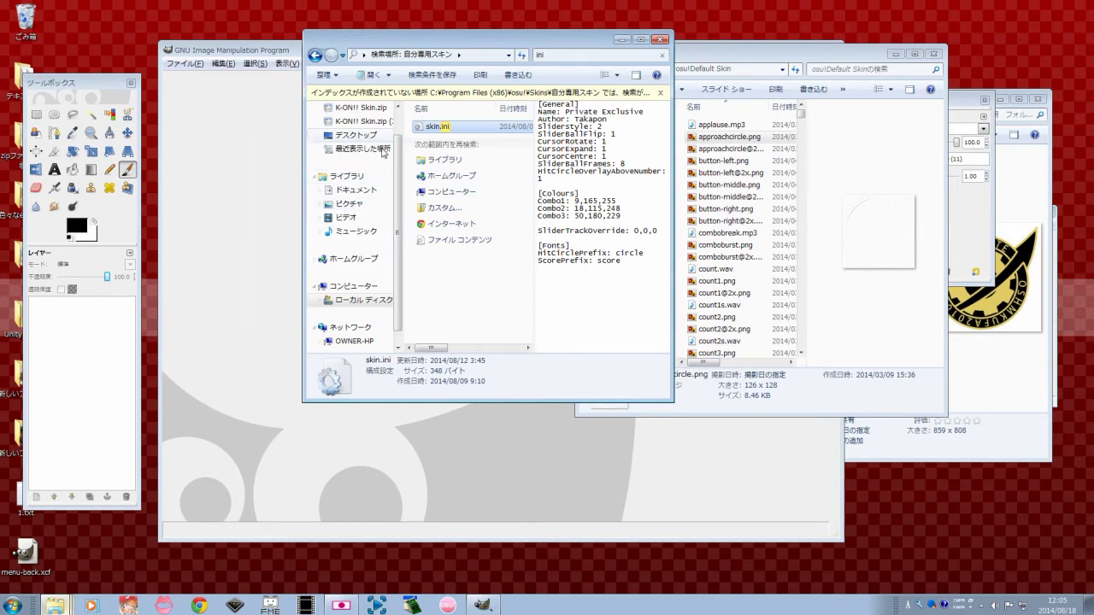
# Step: Return to Skins, look over its skin folders and check the contents of the シュタインズゲート folder
pyautogui.click(315, 55)
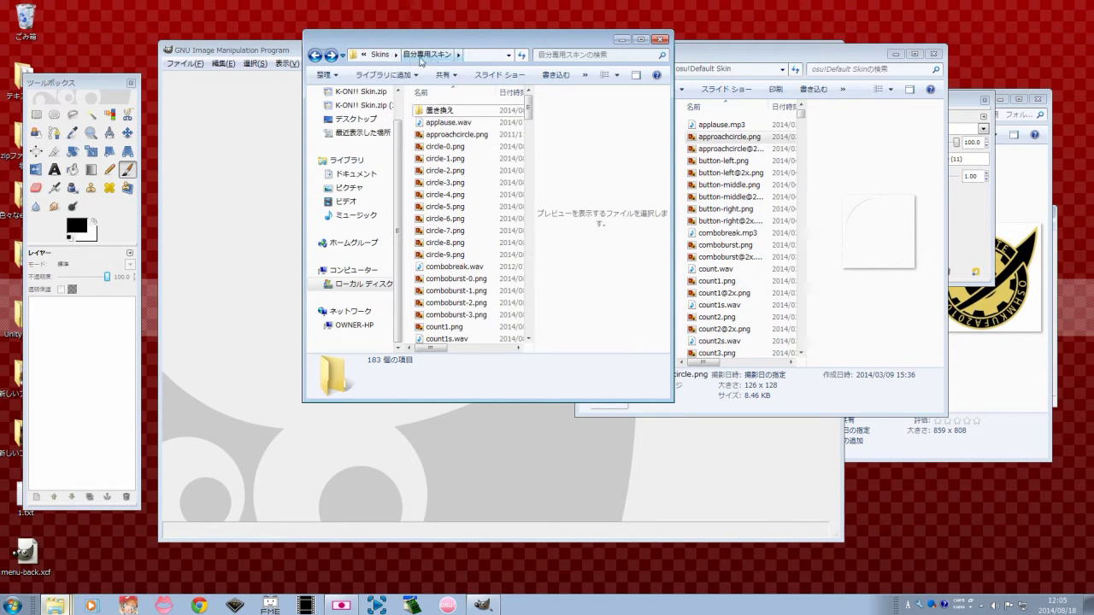
pyautogui.click(424, 55)
pyautogui.click(466, 291)
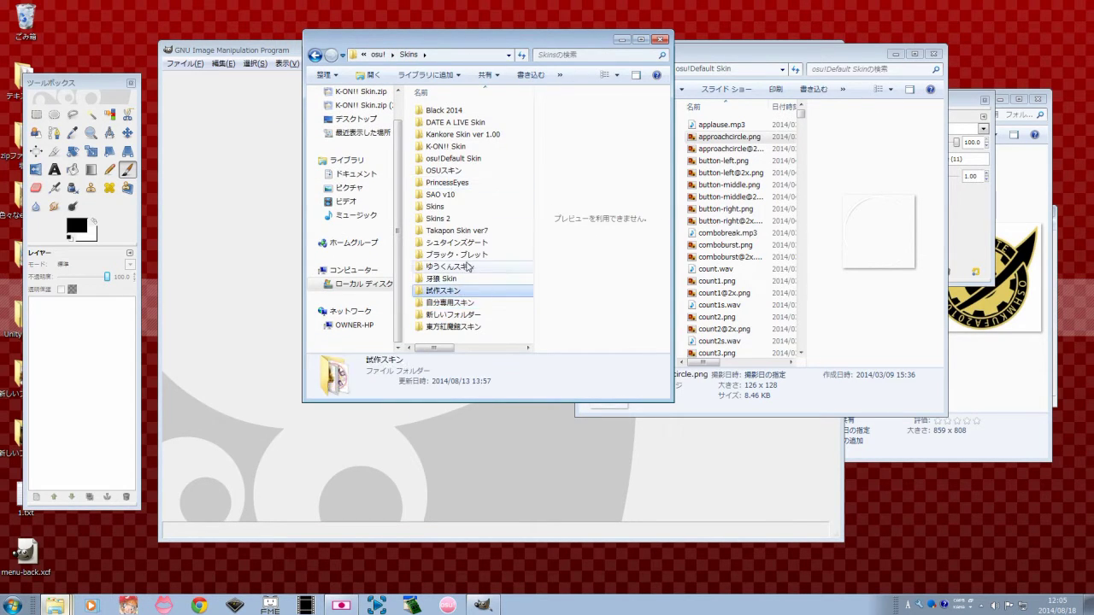
pyautogui.click(478, 266)
pyautogui.click(479, 256)
pyautogui.click(479, 266)
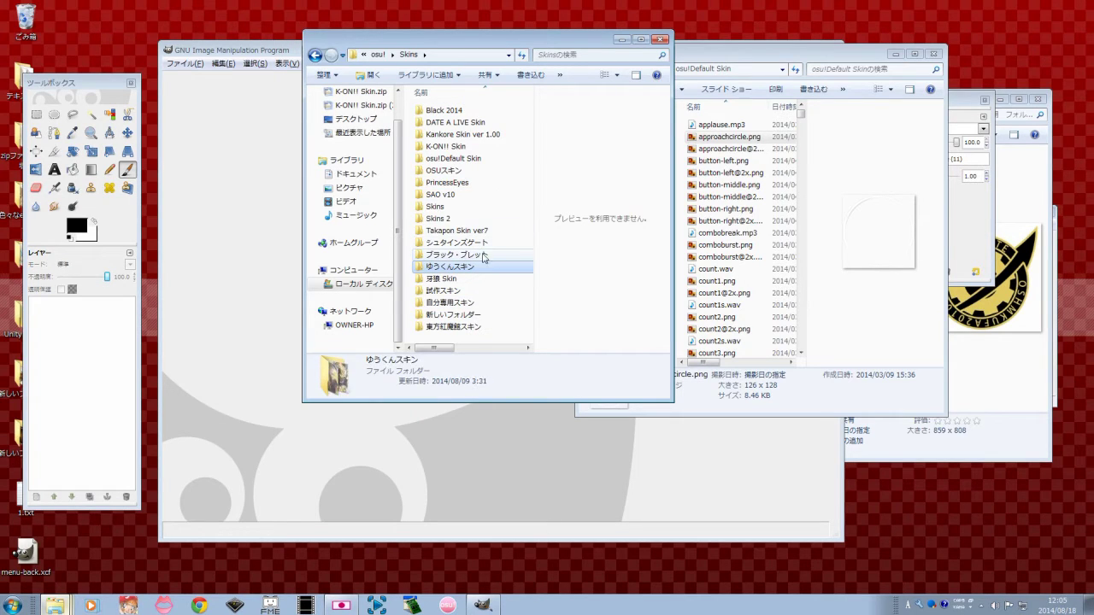
pyautogui.click(470, 314)
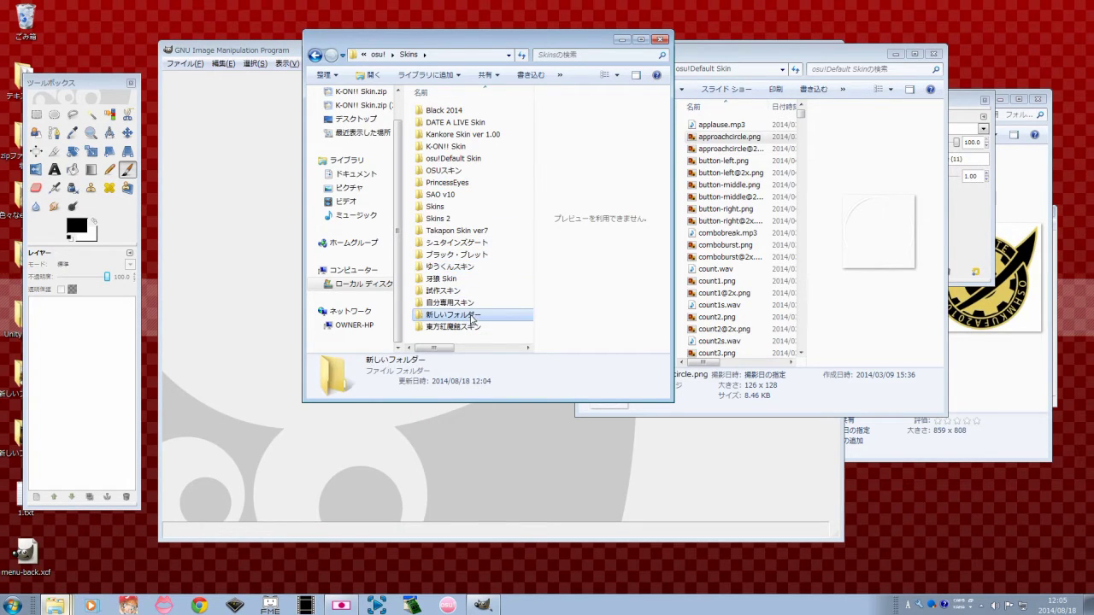
pyautogui.doubleClick(460, 244)
pyautogui.click(380, 55)
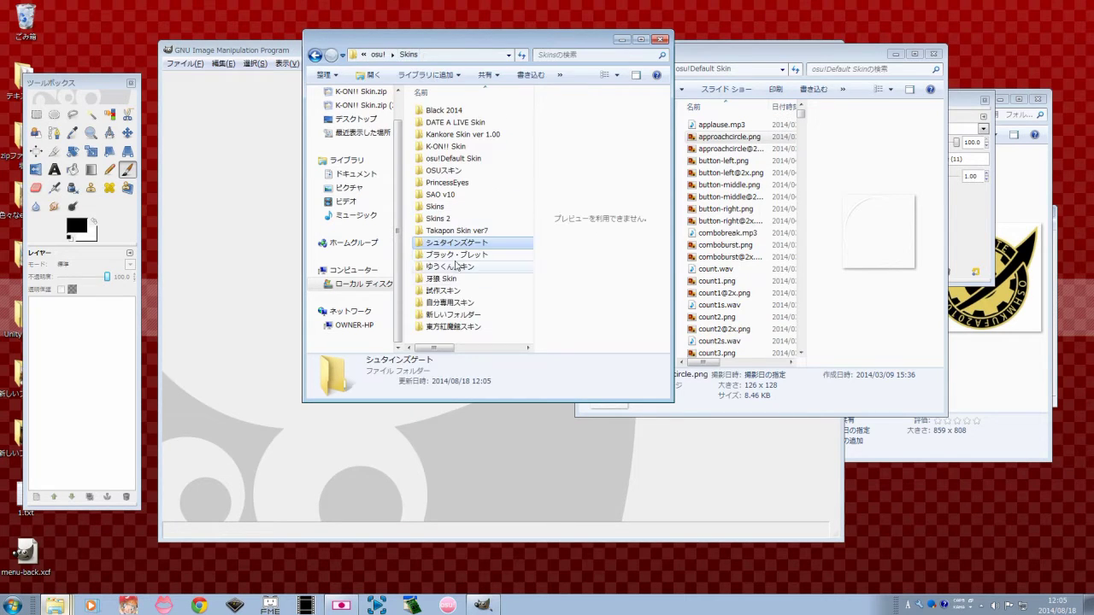
# Step: Check the contents of 新しいフォルダー in Skins, then delete that folder to the recycle bin
pyautogui.rightClick(453, 316)
pyautogui.click(501, 315)
pyautogui.doubleClick(500, 315)
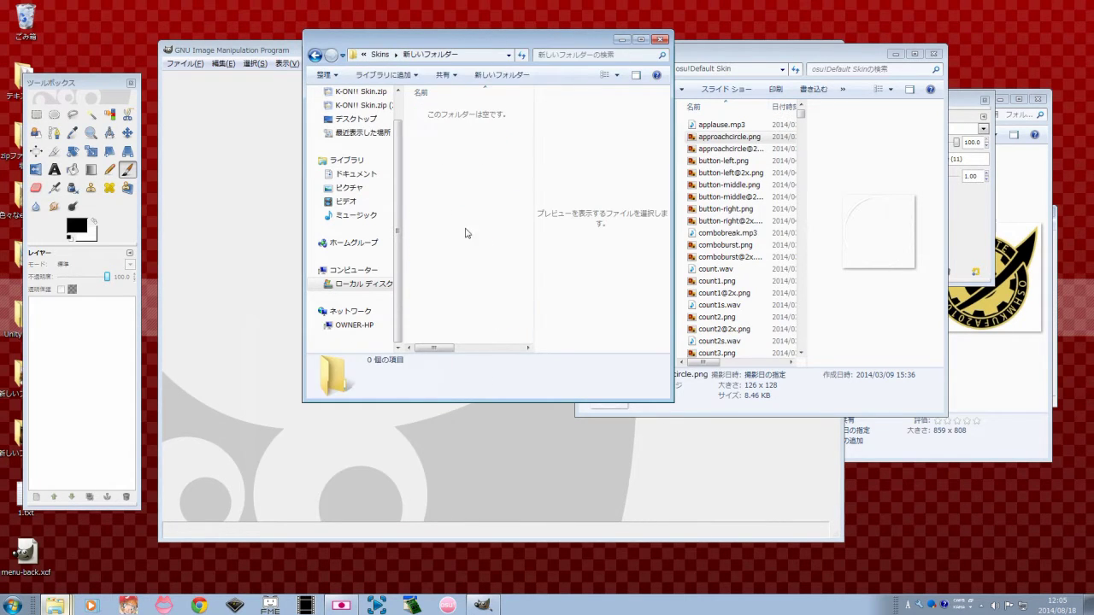
pyautogui.click(382, 57)
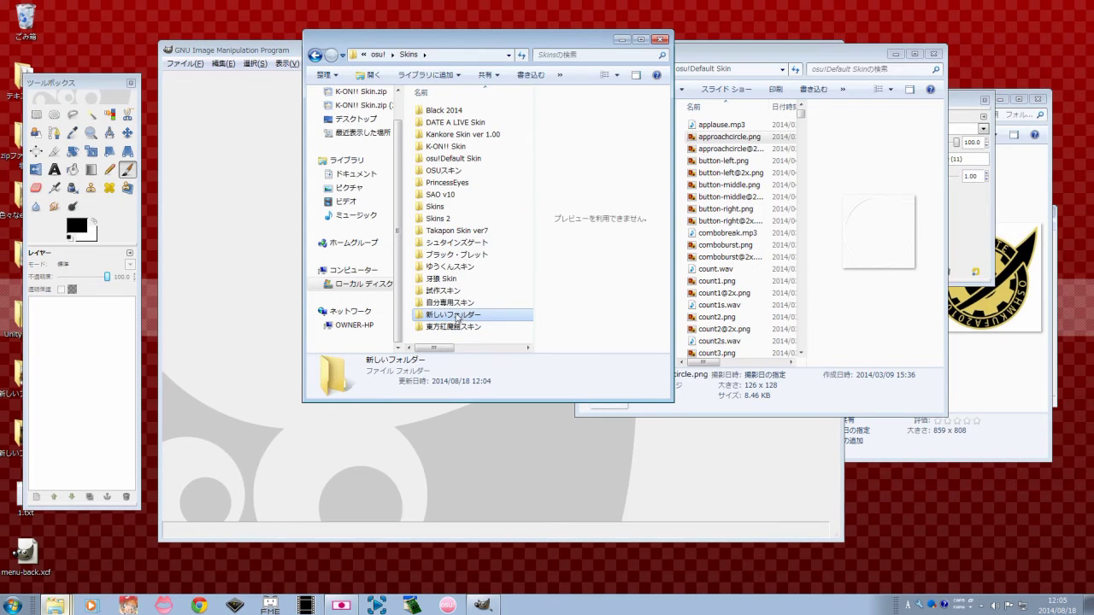
pyautogui.rightClick(457, 317)
pyautogui.click(282, 481)
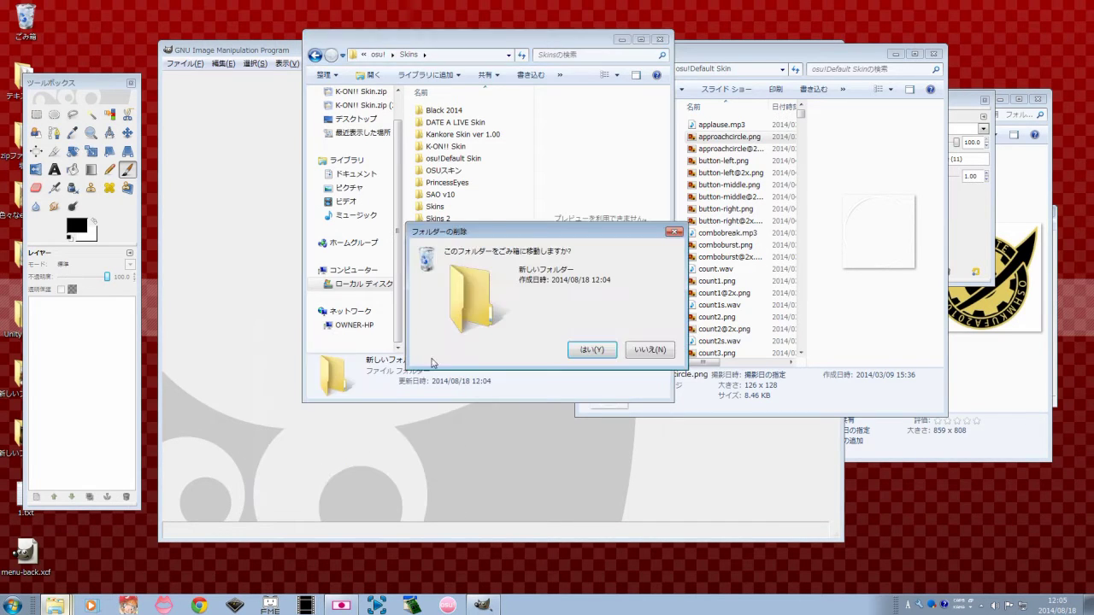
pyautogui.click(590, 349)
# Step: Paste the copied skin.ini into the シュタインズゲート folder and deselect it
pyautogui.doubleClick(453, 243)
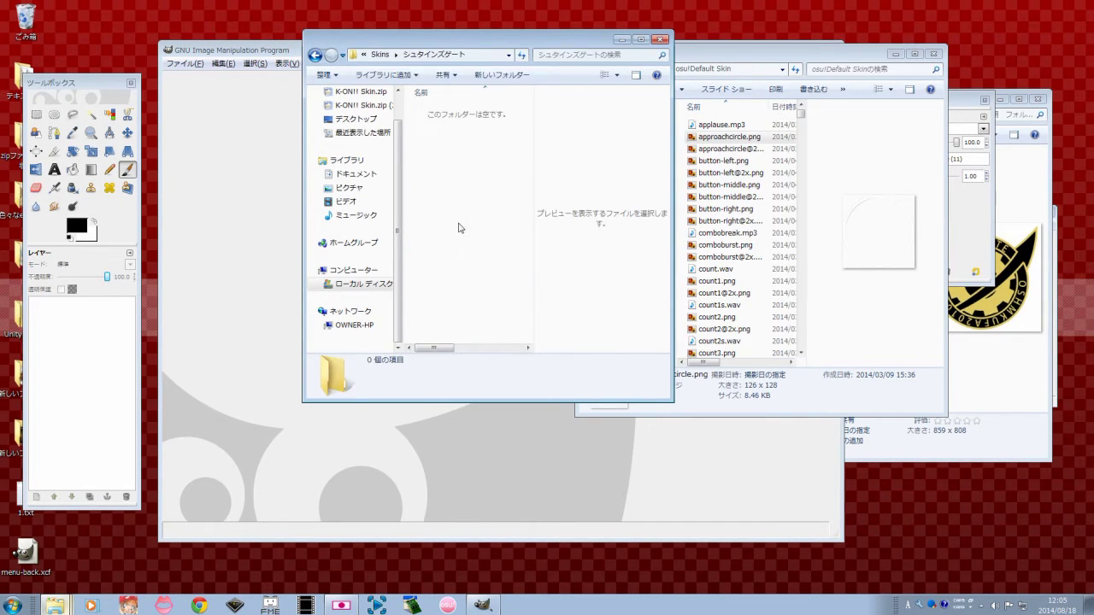
pyautogui.rightClick(453, 216)
pyautogui.click(374, 288)
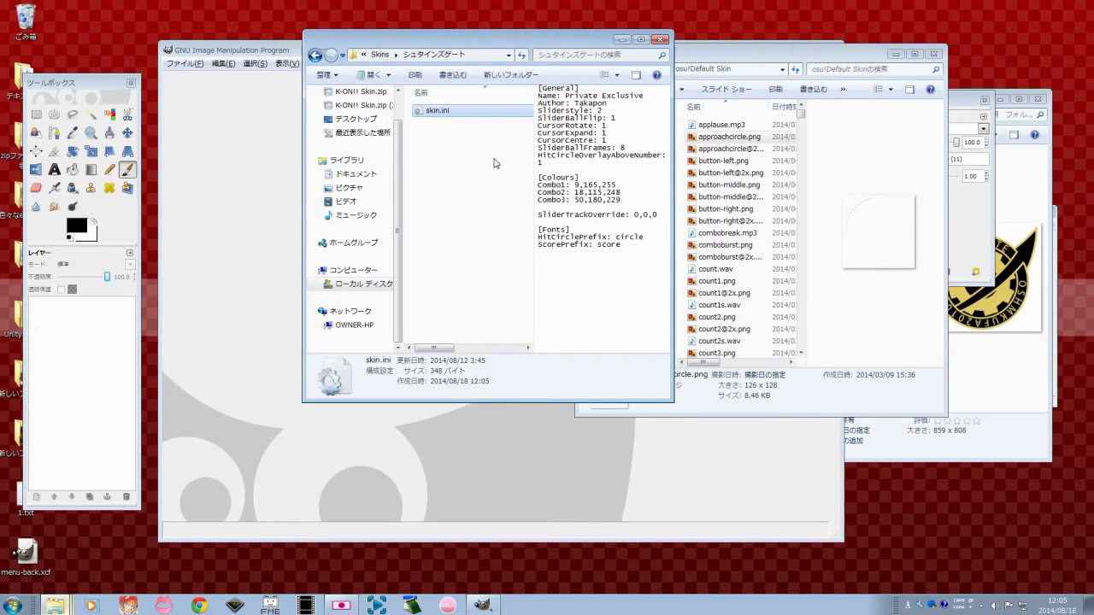
pyautogui.click(496, 164)
# Step: Bring the osu!Default Skin window forward, place it over the シュタインズゲート window, and preview button-left.png
pyautogui.click(906, 225)
pyautogui.moveTo(786, 53); pyautogui.dragTo(618, 64)
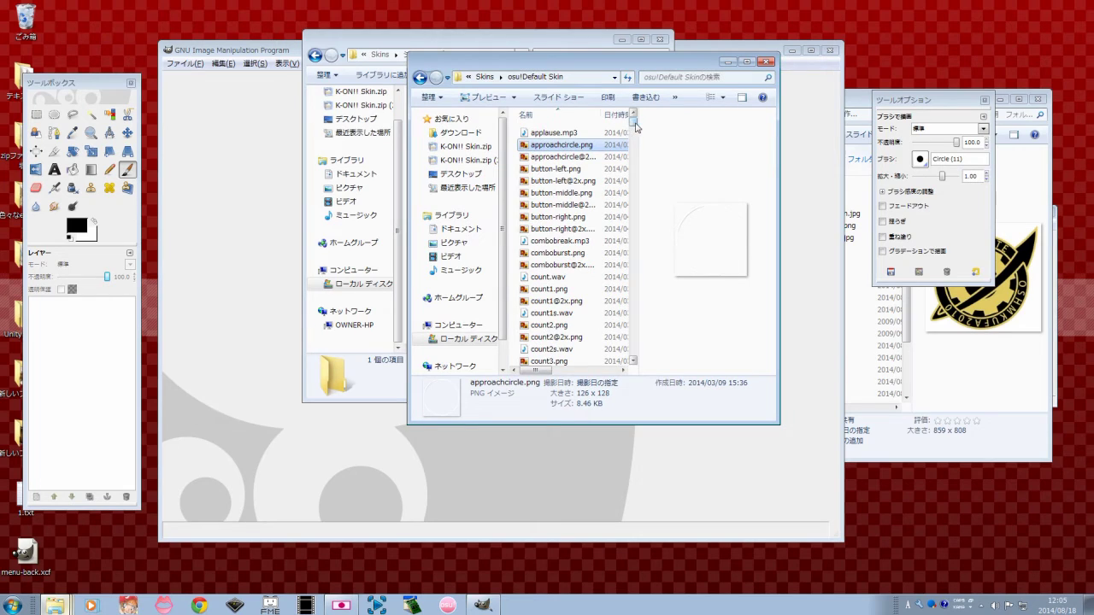
pyautogui.click(612, 168)
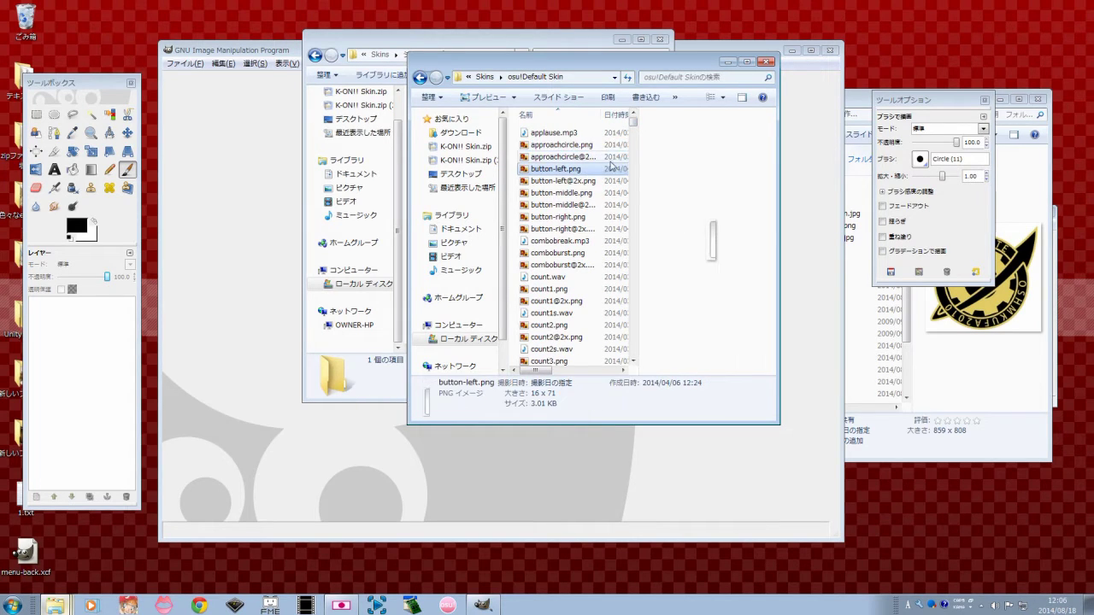
pyautogui.click(629, 137)
pyautogui.moveTo(633, 131); pyautogui.dragTo(635, 126)
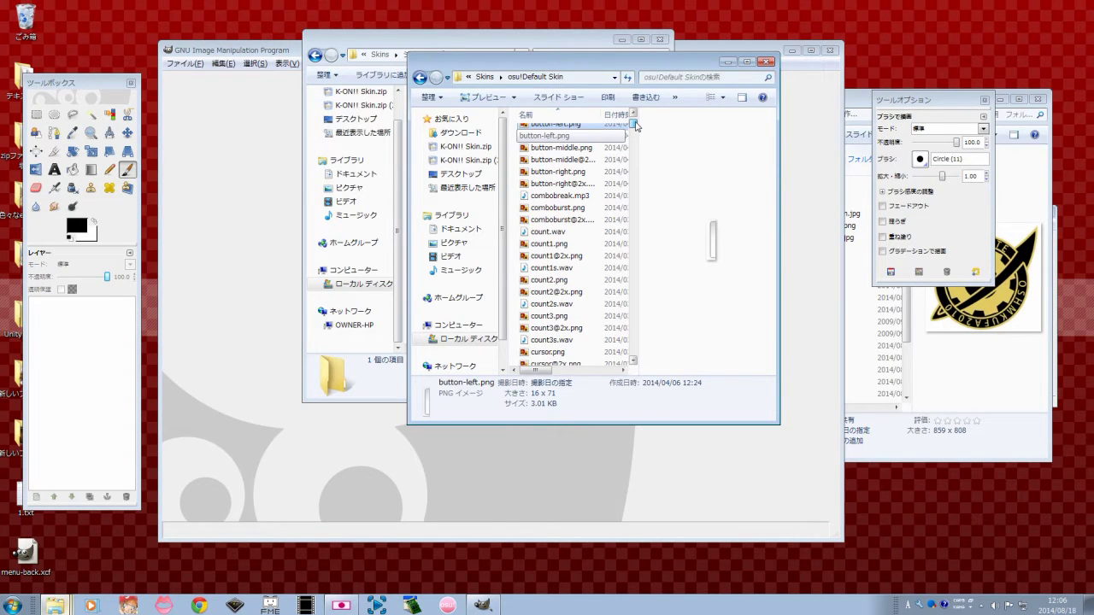
pyautogui.moveTo(636, 125); pyautogui.dragTo(634, 152)
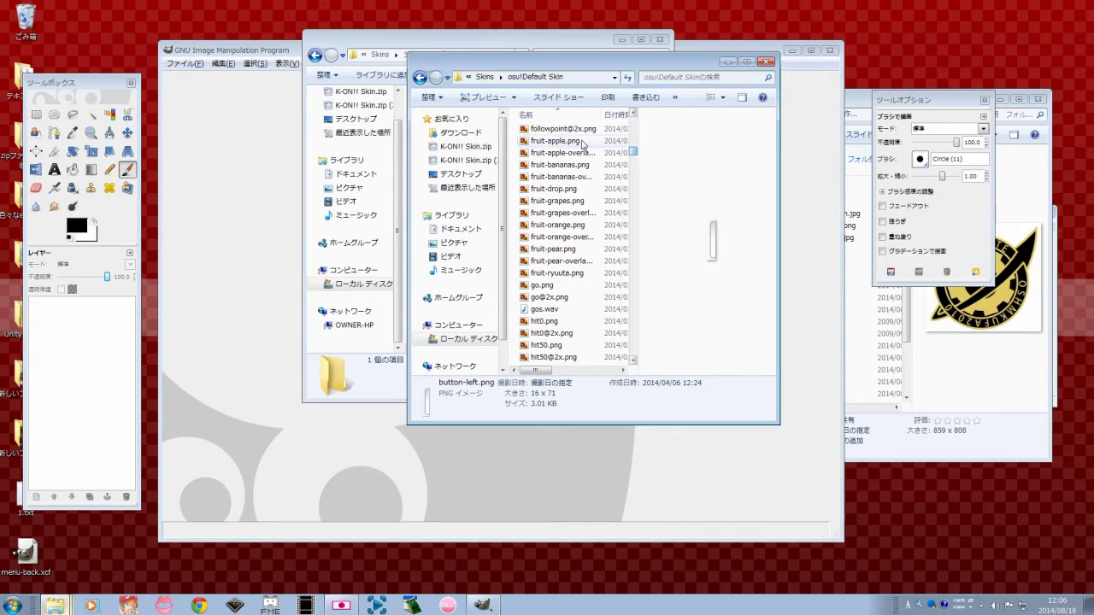
pyautogui.click(582, 142)
pyautogui.click(593, 154)
pyautogui.click(603, 177)
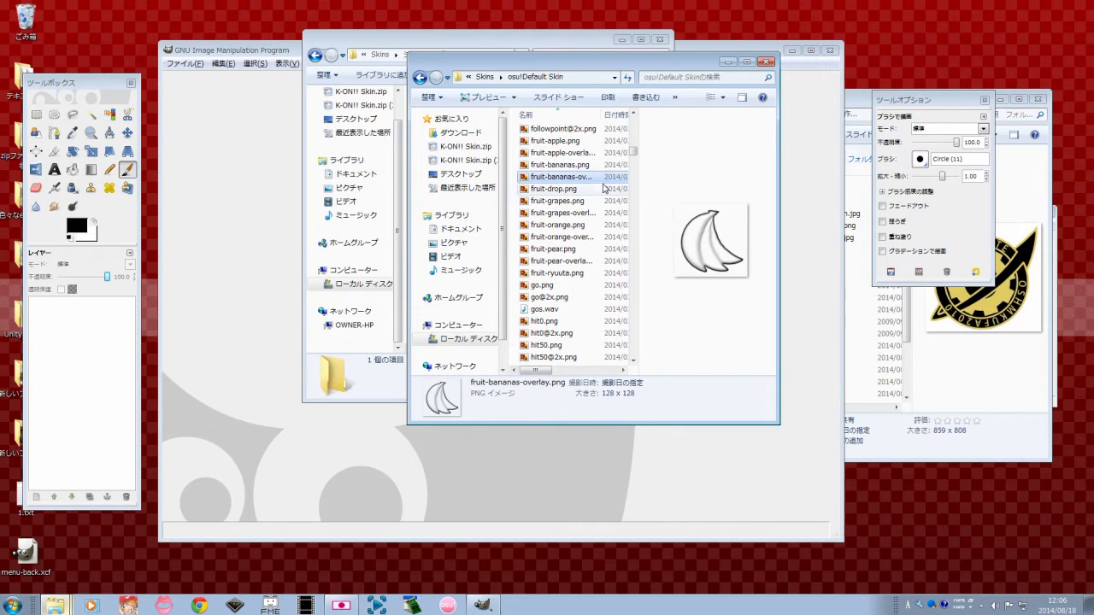
pyautogui.scroll(-3, 635, 161)
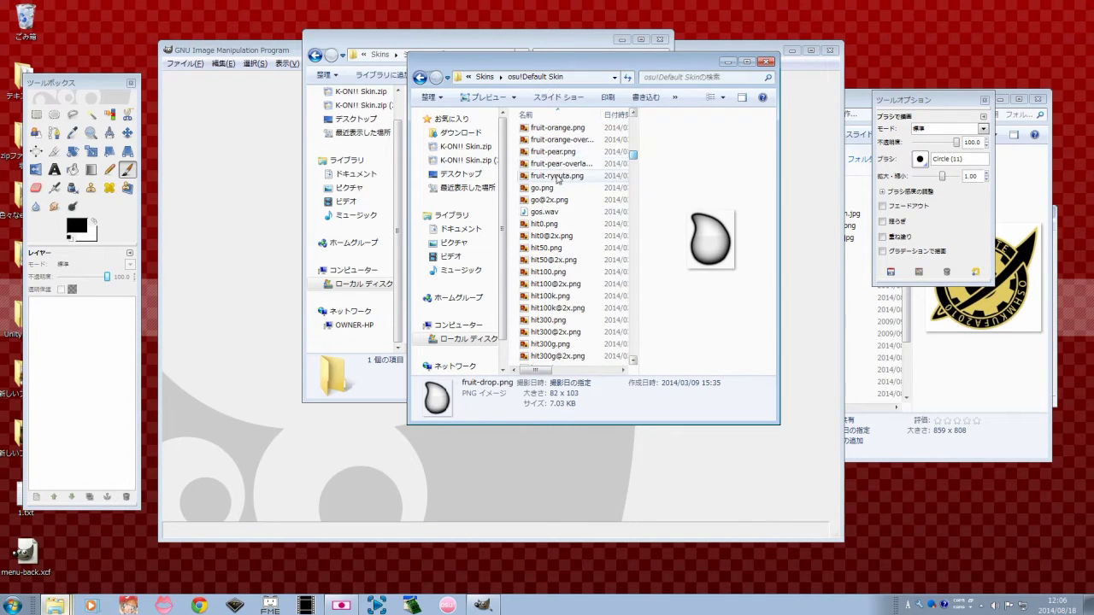
pyautogui.click(552, 190)
pyautogui.doubleClick(561, 199)
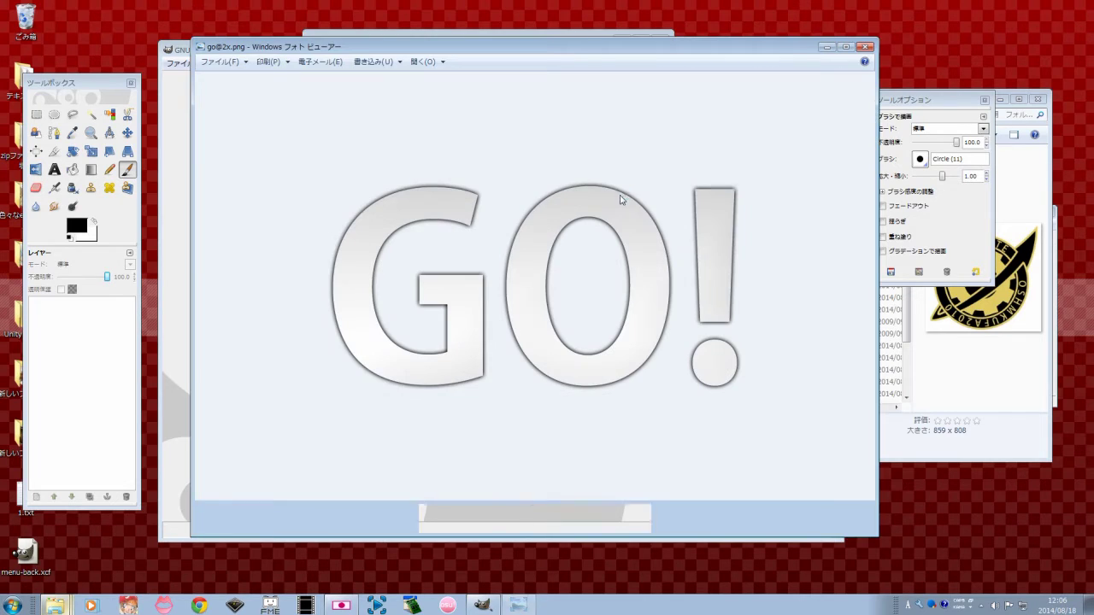
pyautogui.click(864, 48)
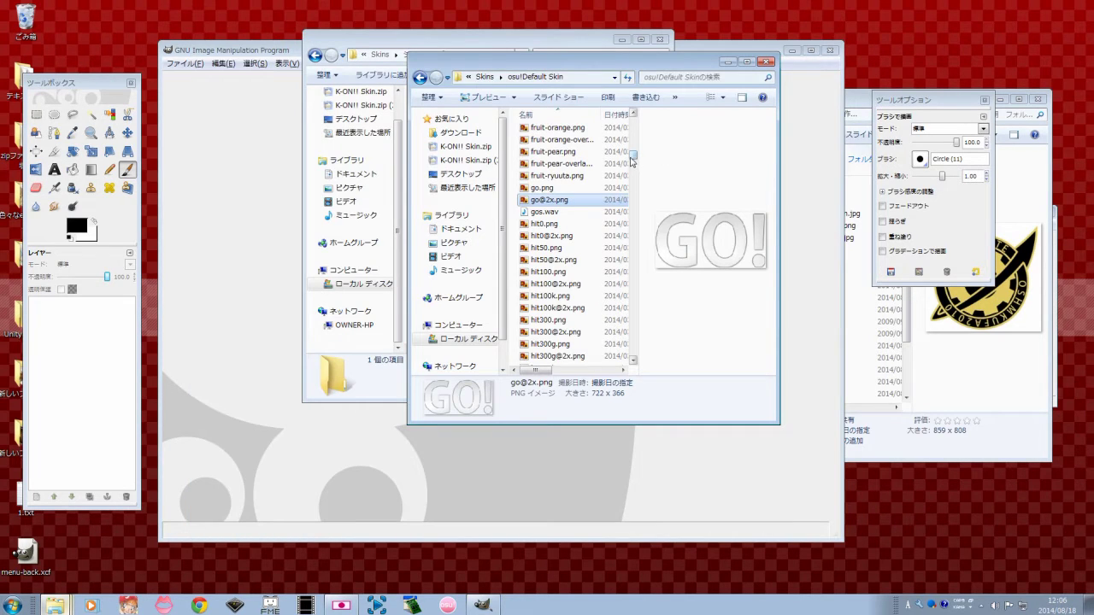
pyautogui.moveTo(632, 161); pyautogui.dragTo(635, 168)
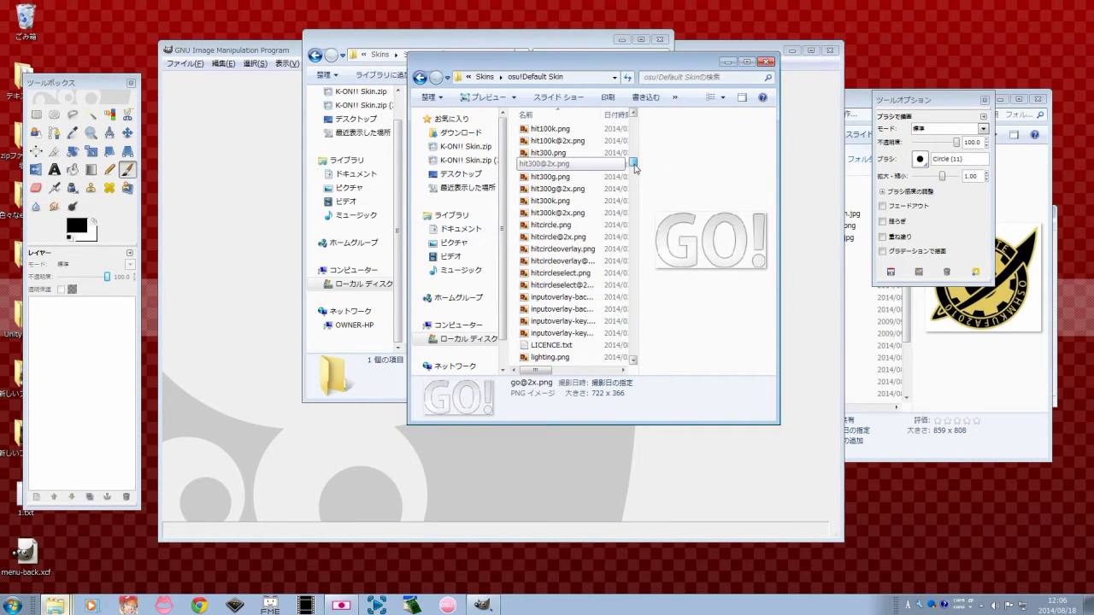
pyautogui.click(560, 213)
pyautogui.click(569, 202)
pyautogui.click(571, 212)
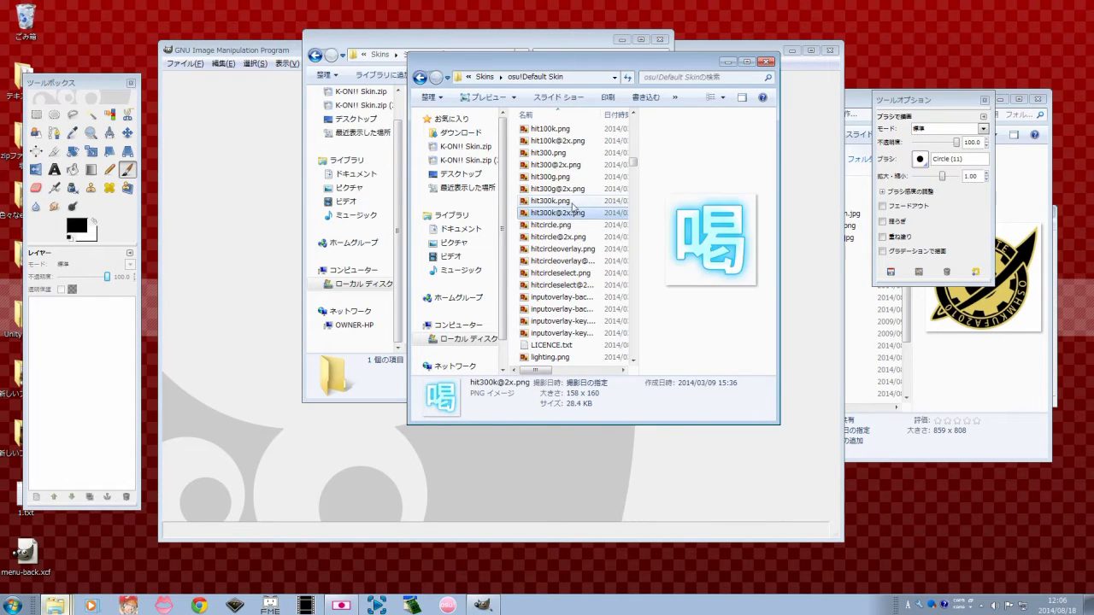
pyautogui.click(575, 189)
pyautogui.click(584, 165)
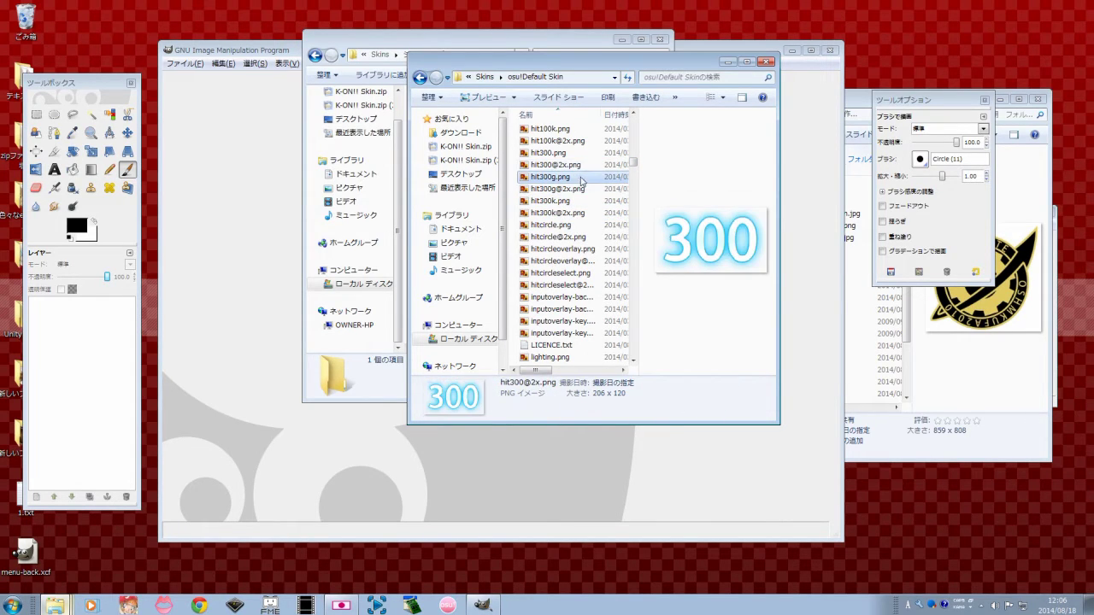
pyautogui.click(567, 200)
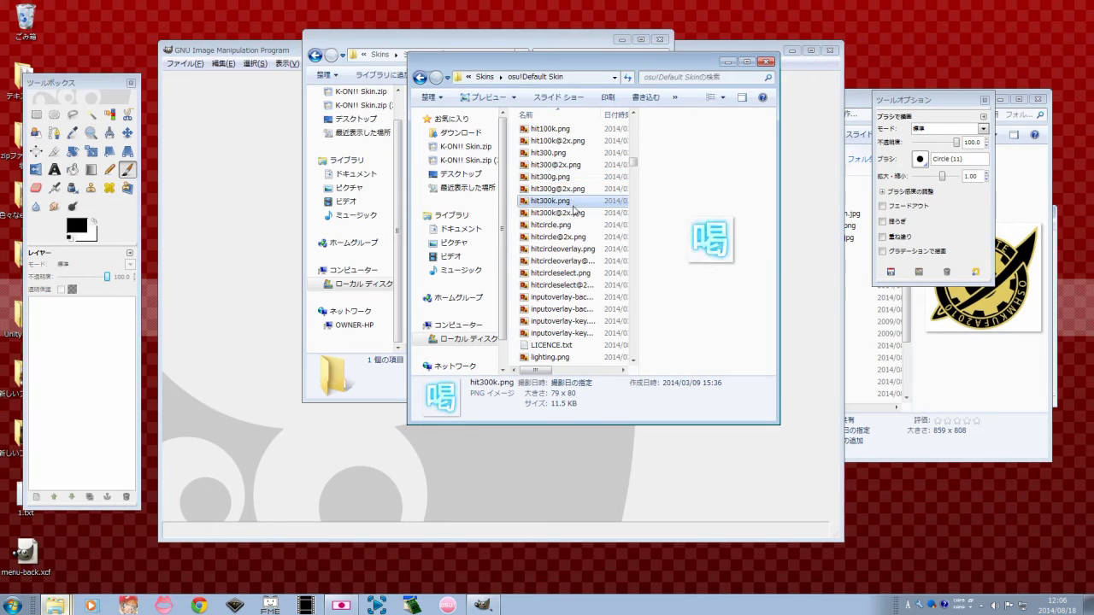
pyautogui.click(573, 213)
pyautogui.click(586, 182)
# Step: Preview the default skin's hit100k.png and hit100.png images
pyautogui.moveTo(633, 169); pyautogui.dragTo(633, 165)
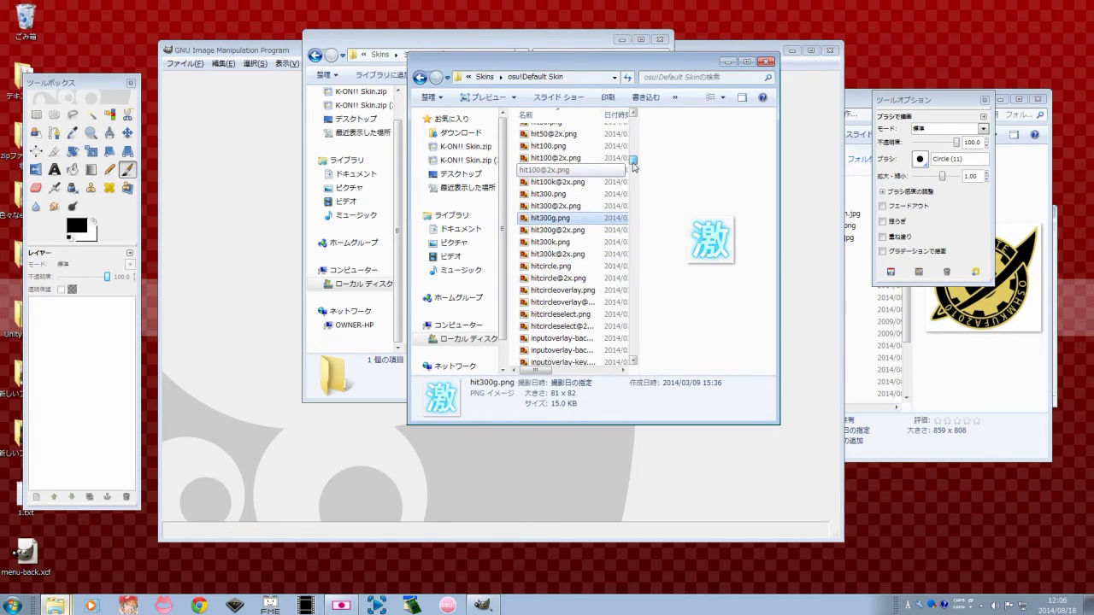
pyautogui.click(585, 200)
pyautogui.click(577, 168)
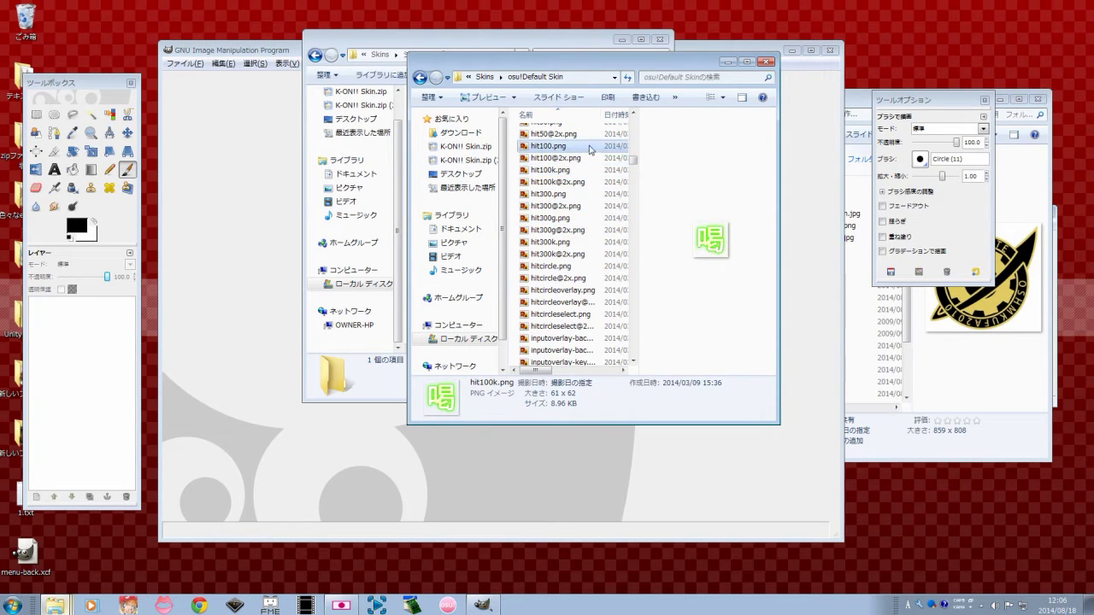
pyautogui.click(588, 150)
pyautogui.scroll(-3, 586, 171)
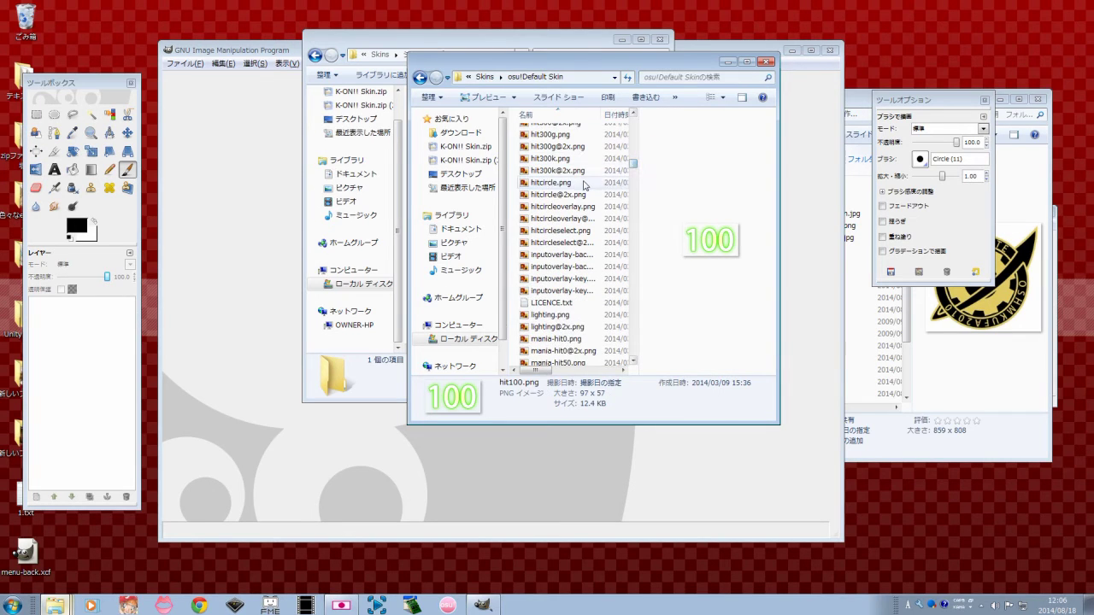
pyautogui.click(584, 184)
pyautogui.click(611, 205)
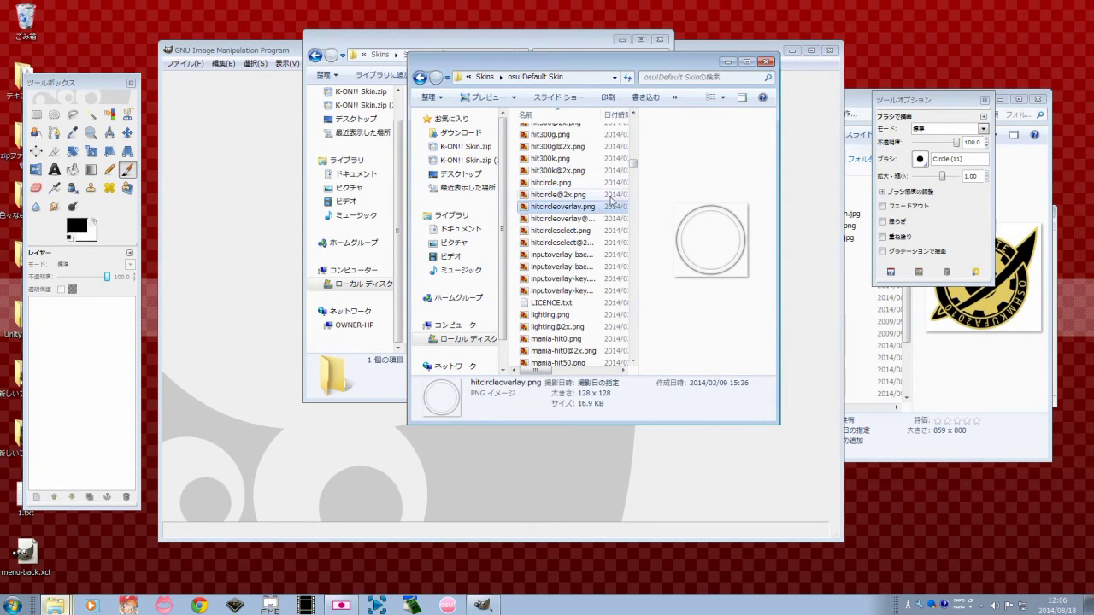
pyautogui.scroll(-1, 632, 171)
pyautogui.click(589, 177)
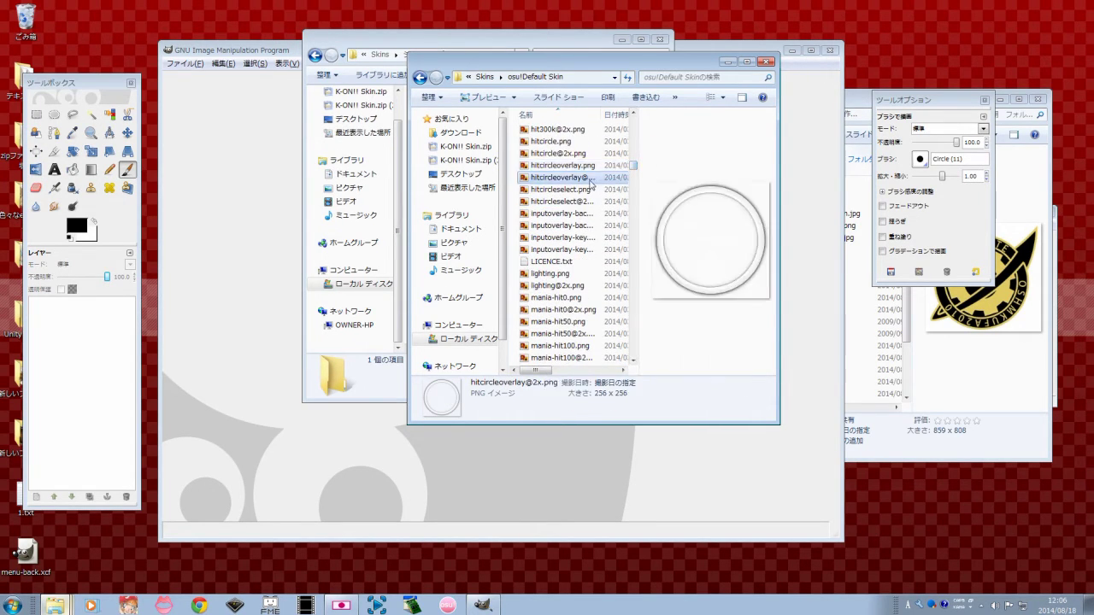
pyautogui.click(595, 191)
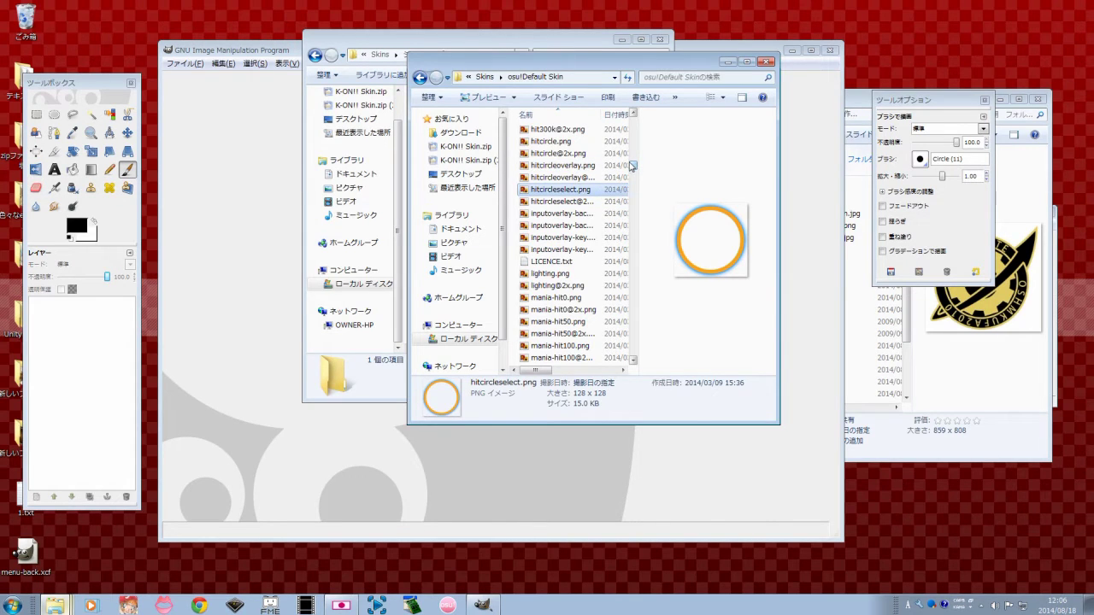
pyautogui.scroll(-2, 633, 166)
pyautogui.click(591, 146)
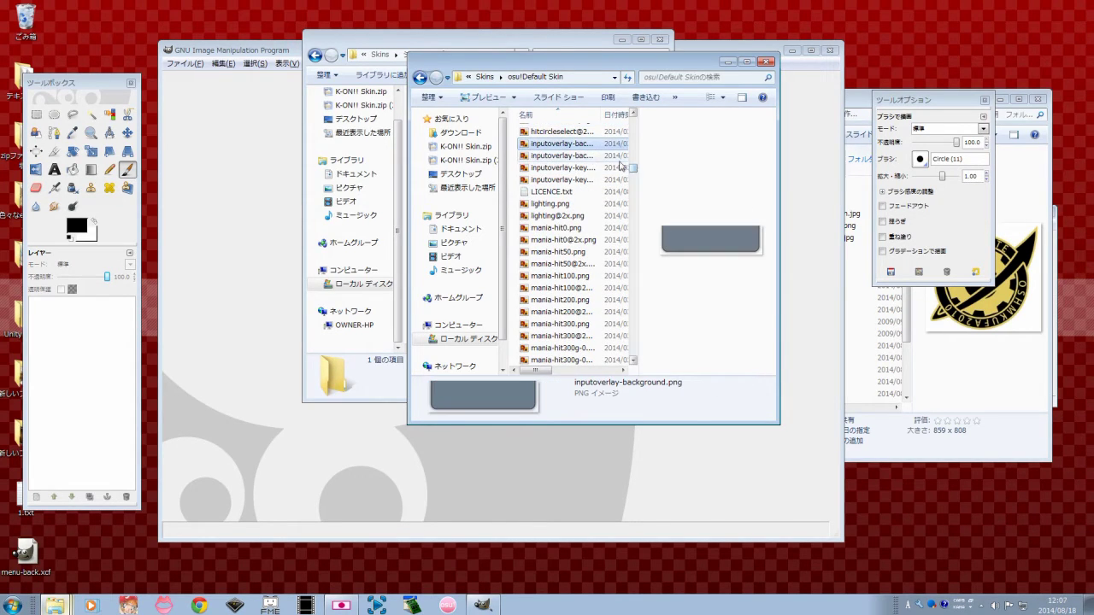
pyautogui.click(616, 168)
pyautogui.click(590, 180)
pyautogui.click(579, 157)
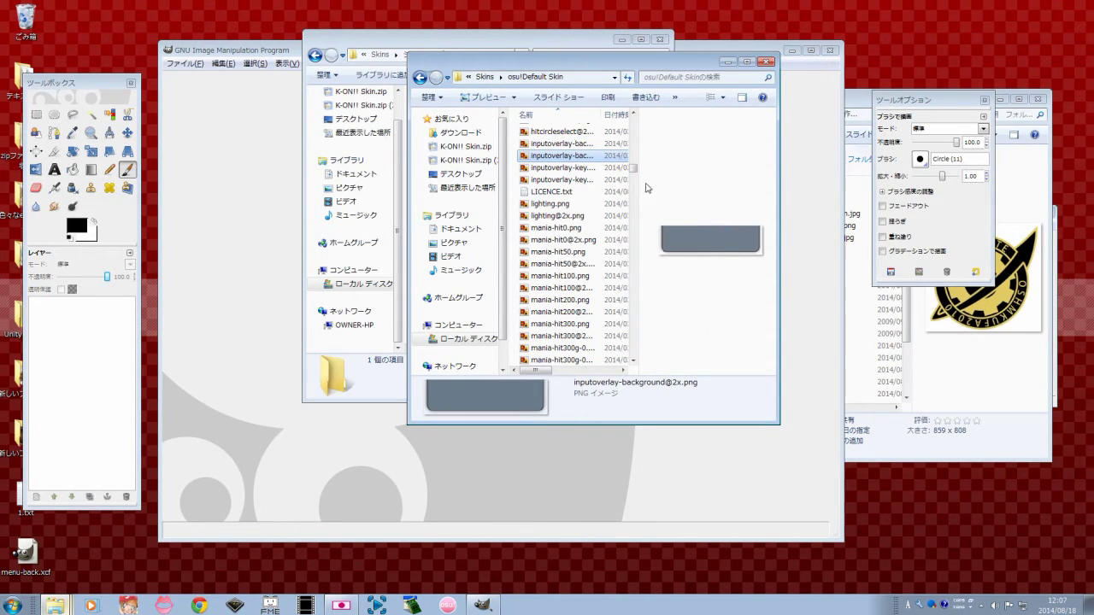
pyautogui.click(605, 167)
pyautogui.click(590, 179)
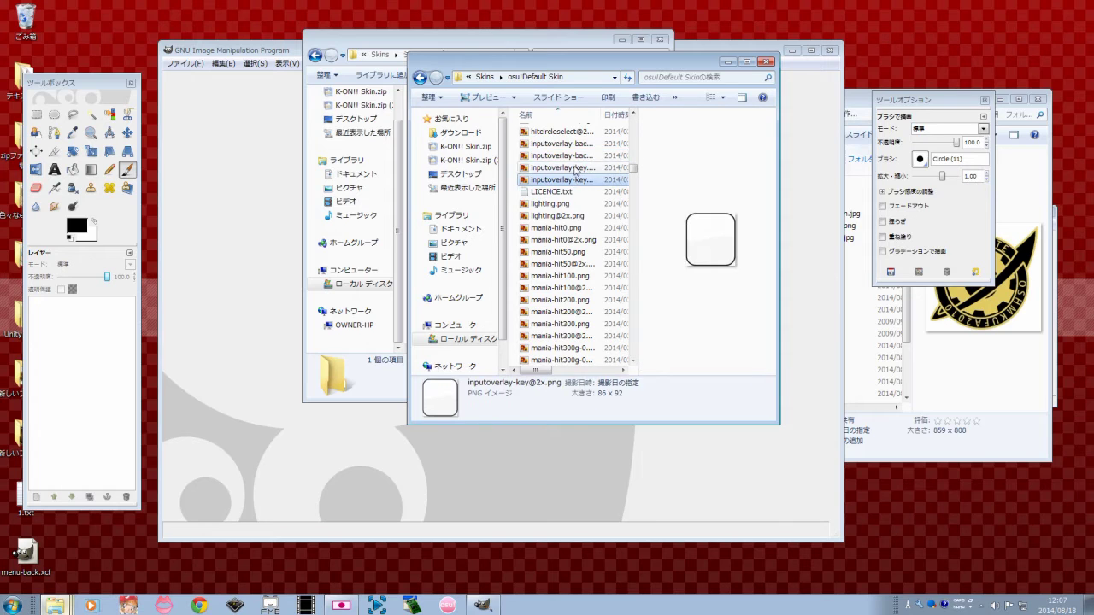
pyautogui.click(574, 144)
pyautogui.click(577, 155)
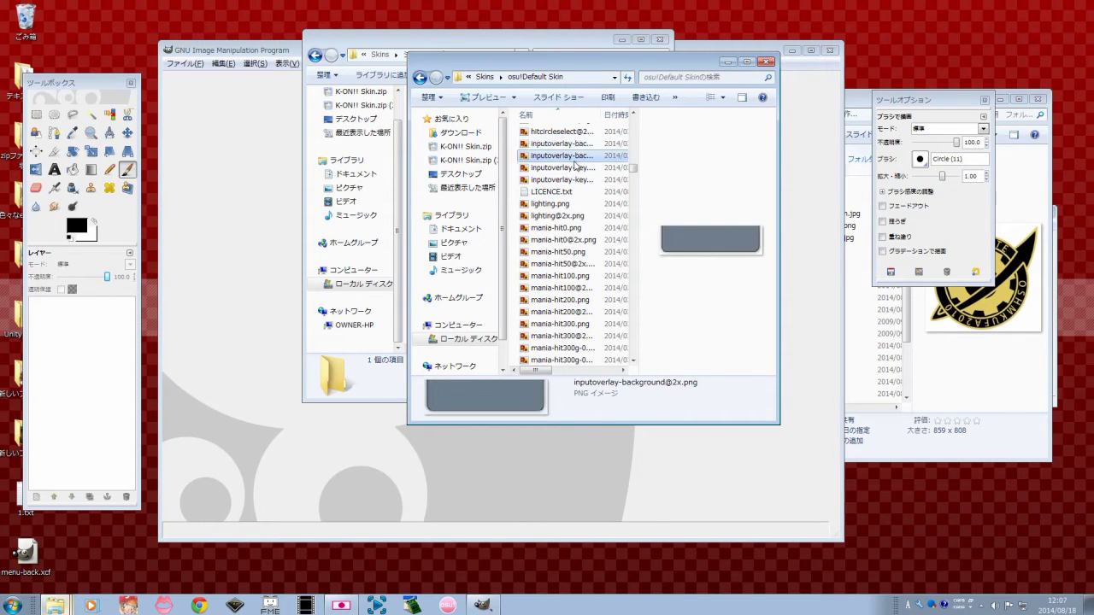
pyautogui.click(582, 168)
pyautogui.click(586, 180)
pyautogui.click(585, 156)
pyautogui.click(582, 168)
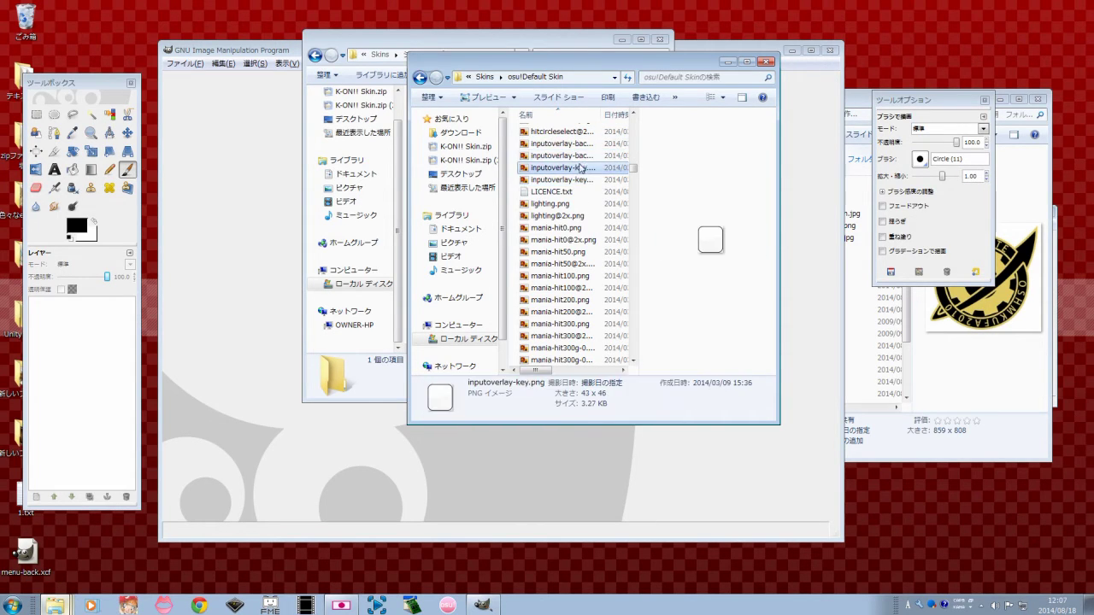
pyautogui.click(585, 144)
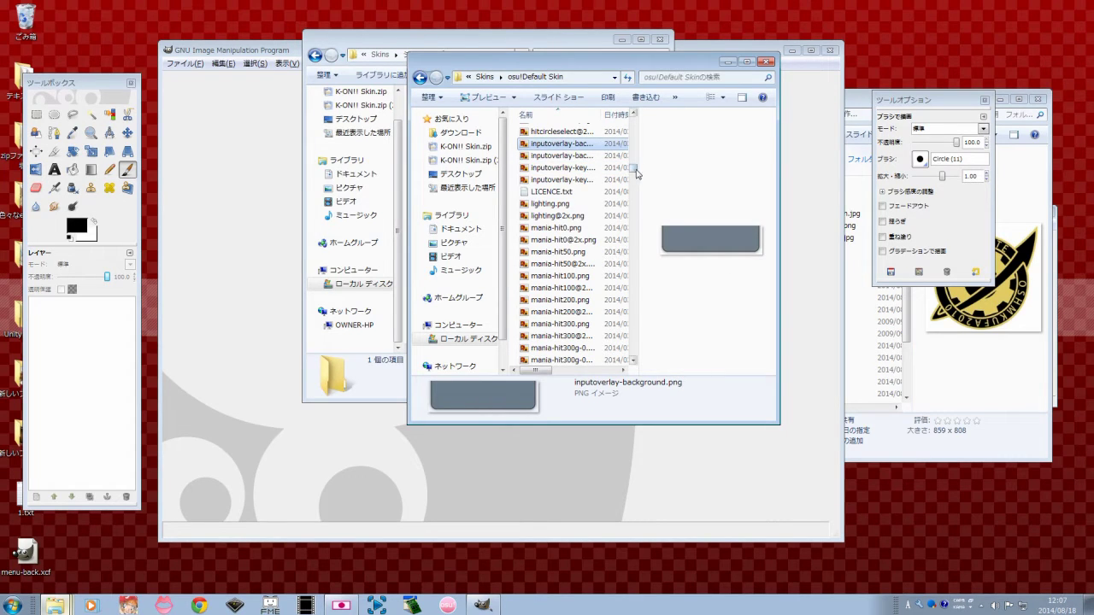
pyautogui.moveTo(636, 174); pyautogui.dragTo(634, 169)
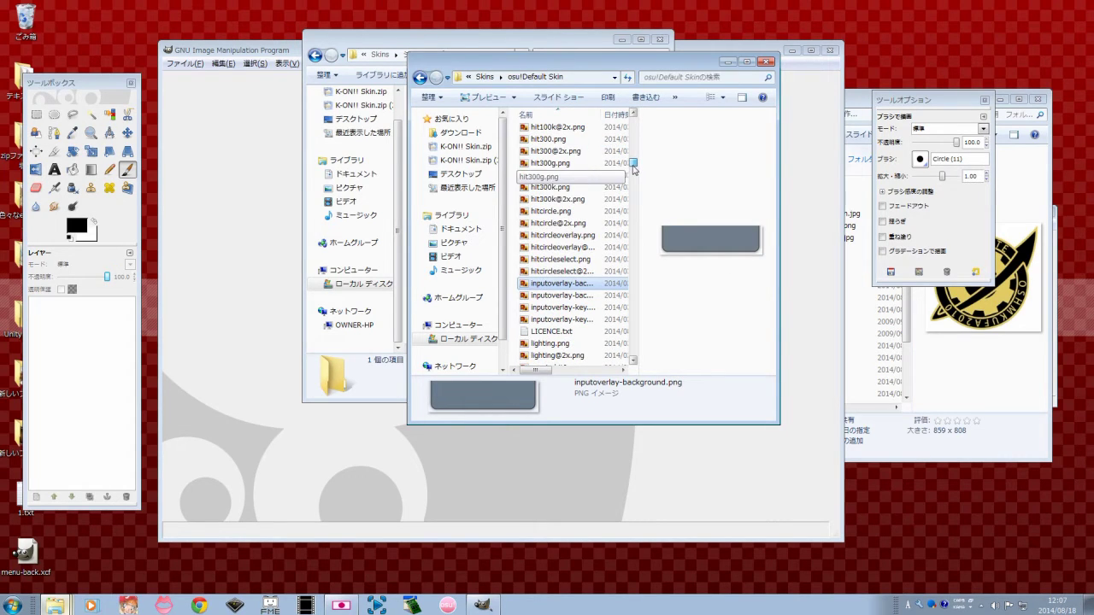
# Step: Launch osu!, move the default skin folder window aside, and open the game's options at the skin settings
pyautogui.click(453, 607)
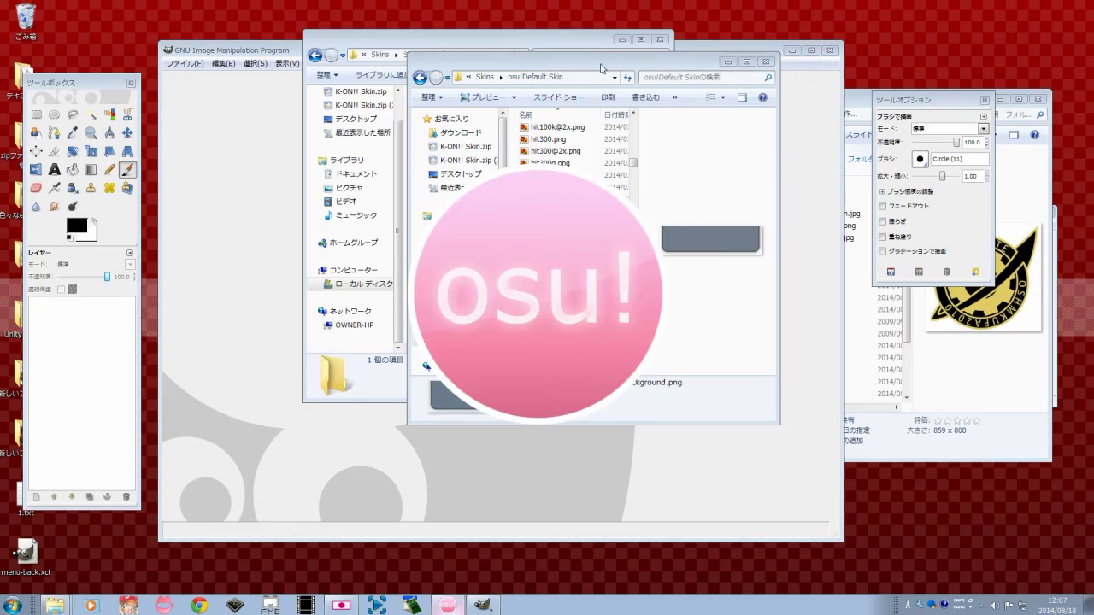
pyautogui.moveTo(601, 69); pyautogui.dragTo(233, 73)
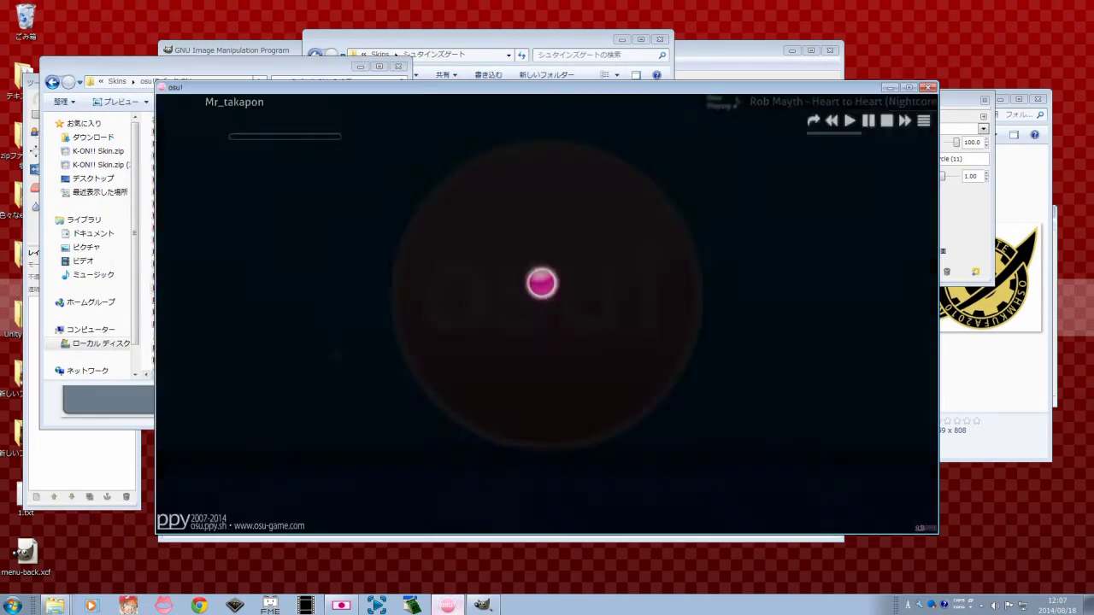
pyautogui.click(541, 283)
pyautogui.click(701, 312)
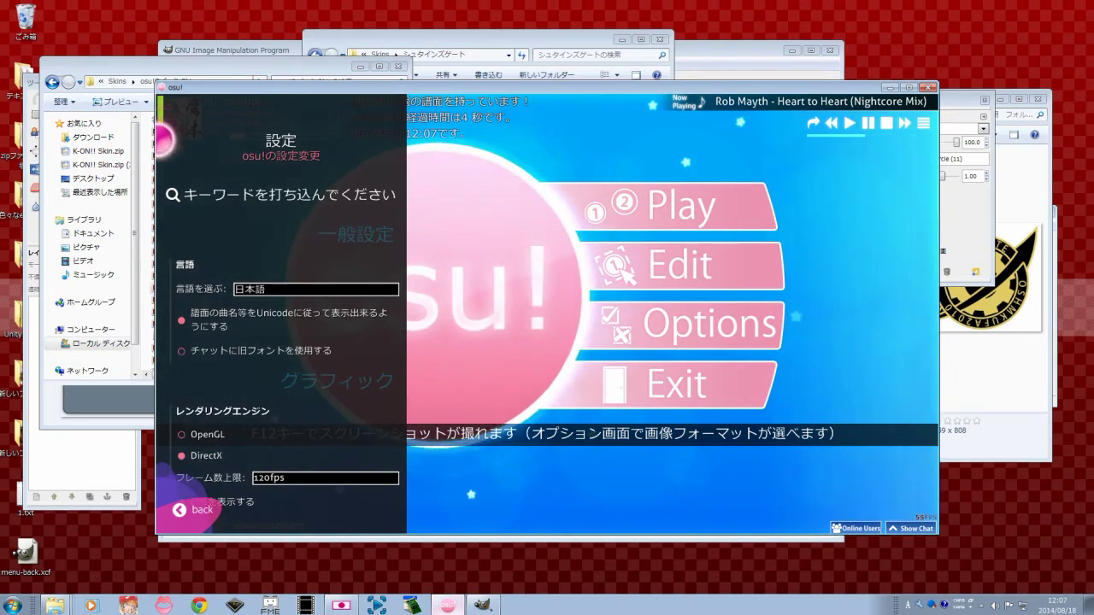
pyautogui.scroll(-10, 163, 139)
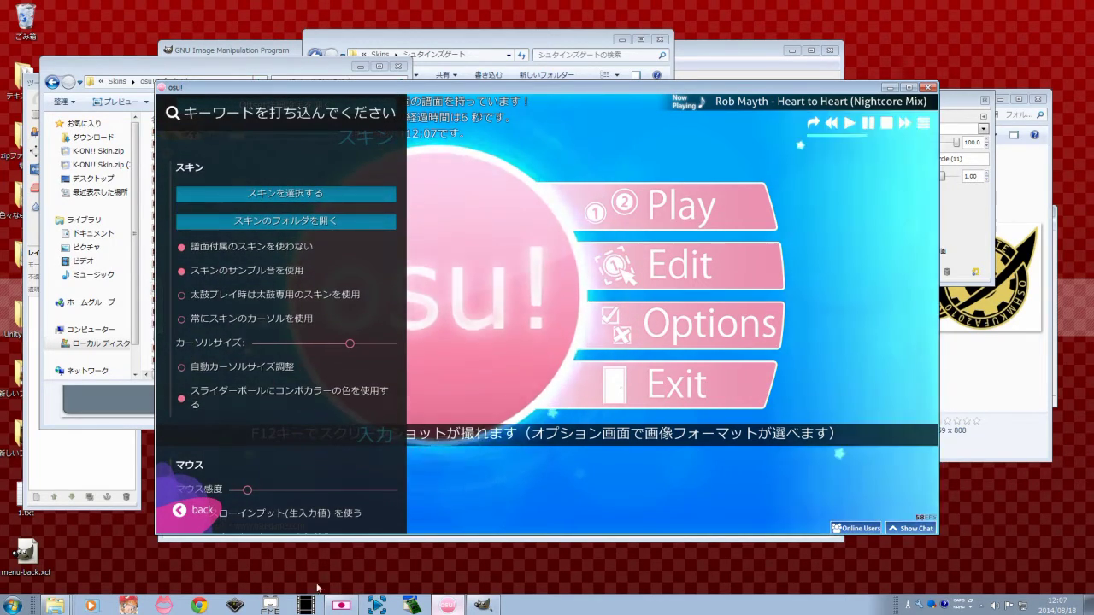
# Step: Hide the GIMP windows and switch the active osu! skin to osu! Default Skin Template
pyautogui.click(481, 604)
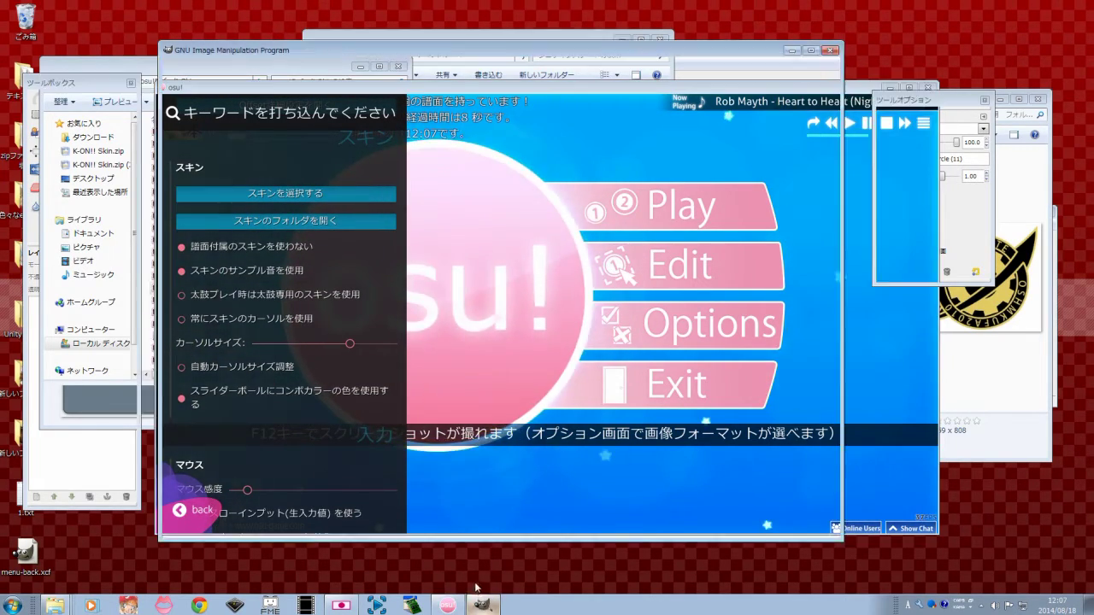
pyautogui.click(480, 603)
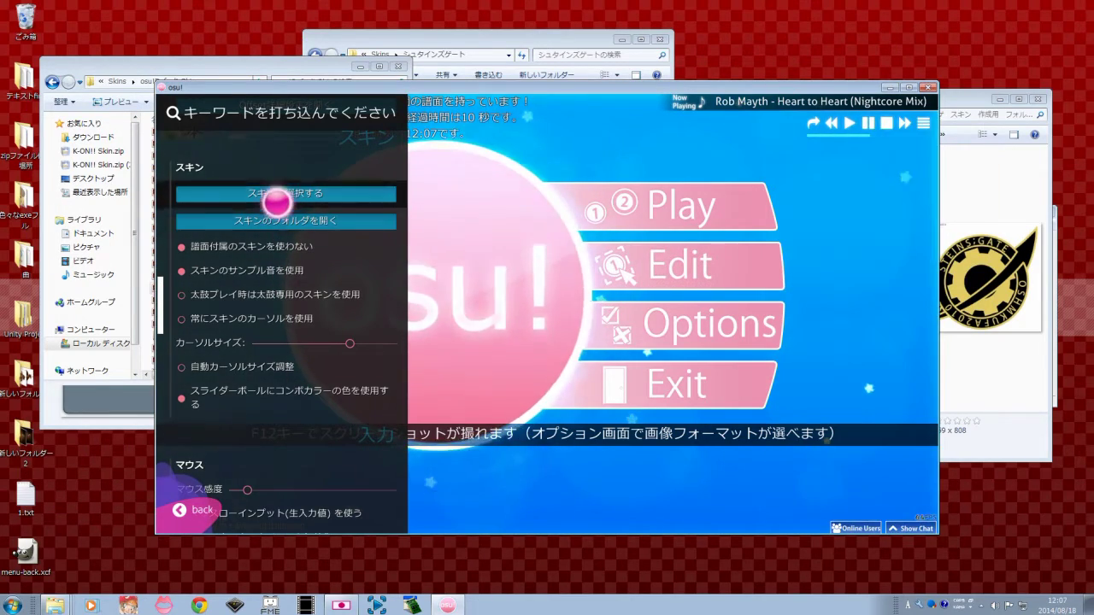
pyautogui.click(282, 195)
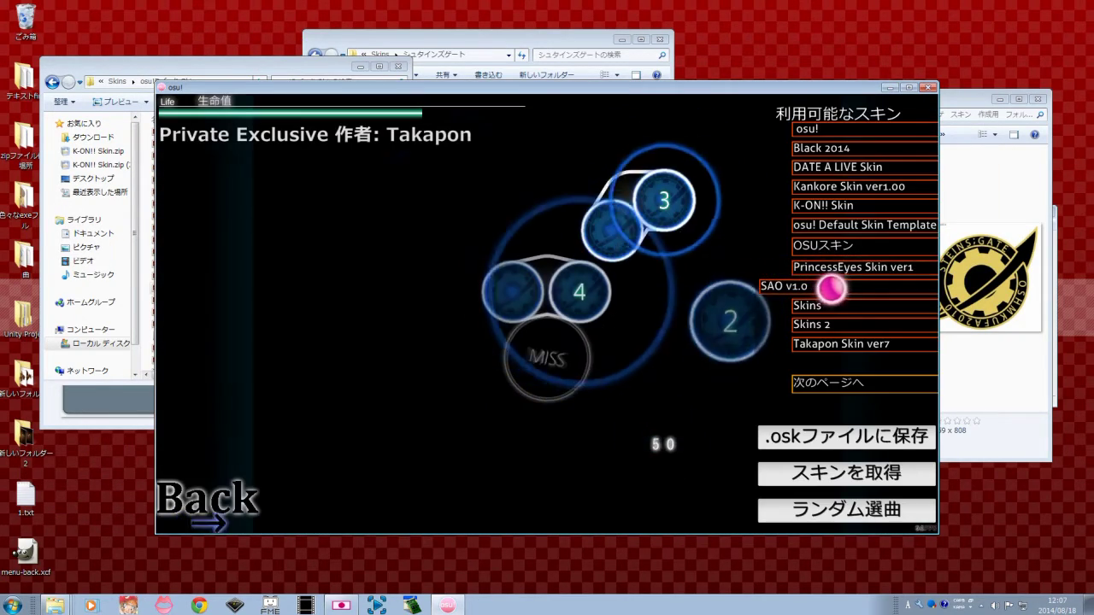
pyautogui.click(863, 382)
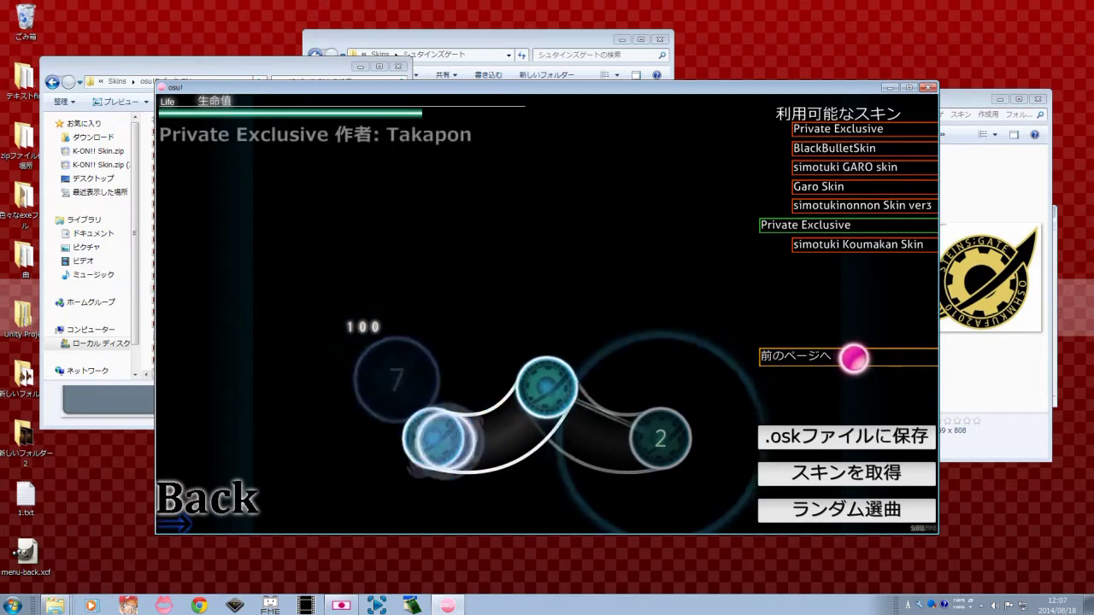
pyautogui.click(855, 358)
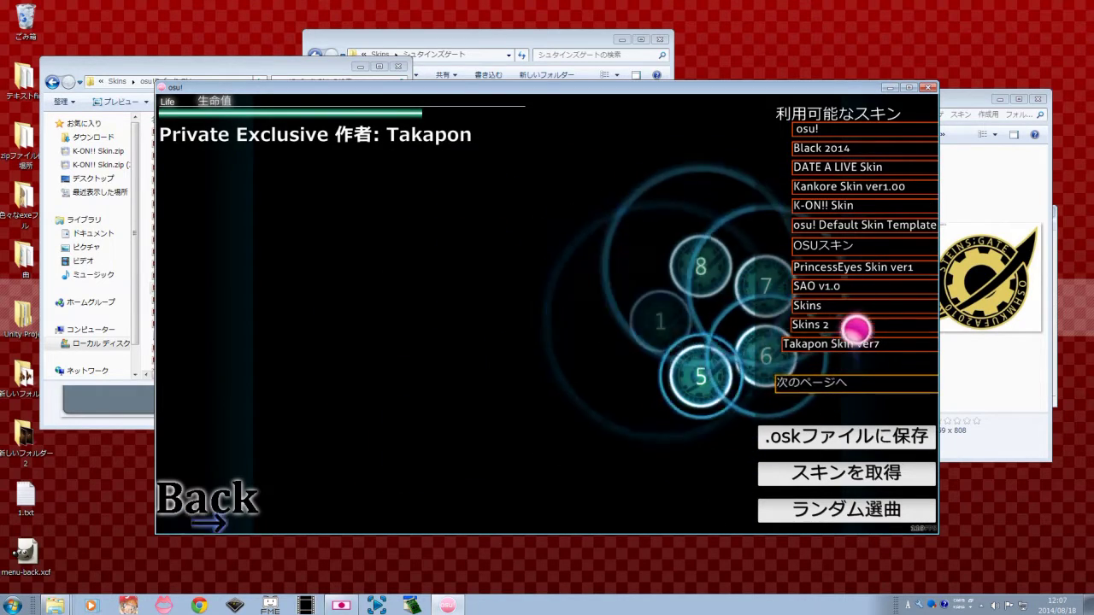
pyautogui.click(879, 227)
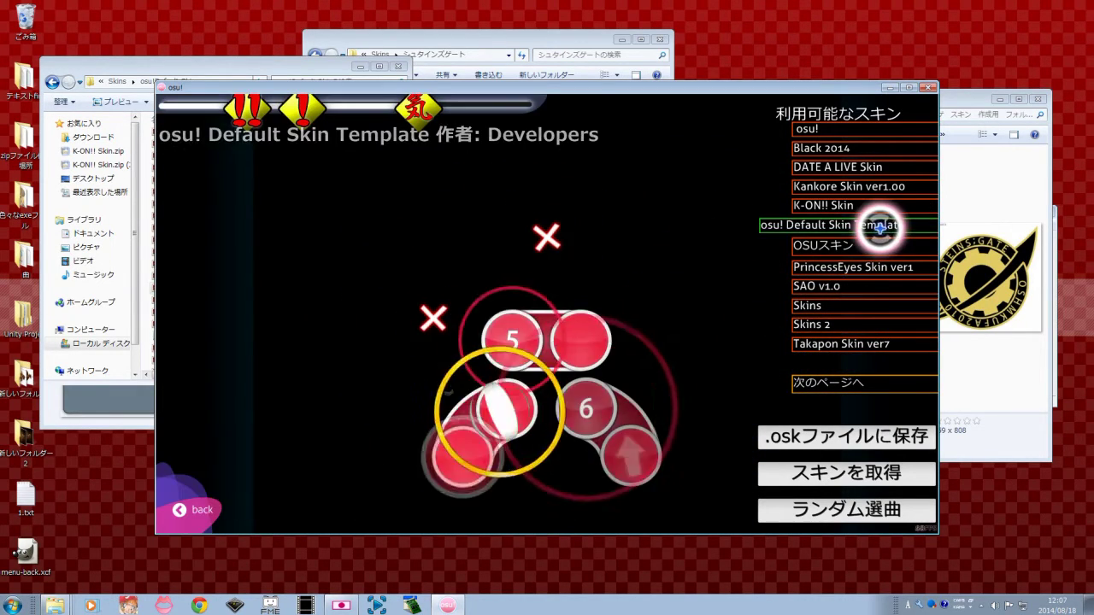
# Step: Leave the skin selection for the song list and select the K-ON! song Guitar ni Kubittake [Normal]
pyautogui.click(205, 493)
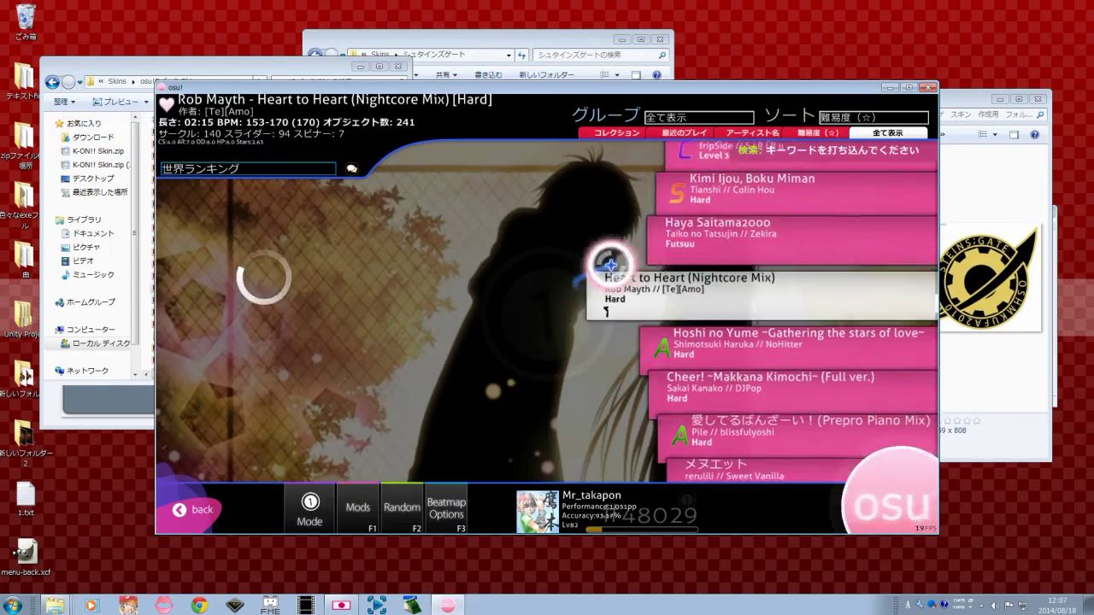
pyautogui.click(737, 248)
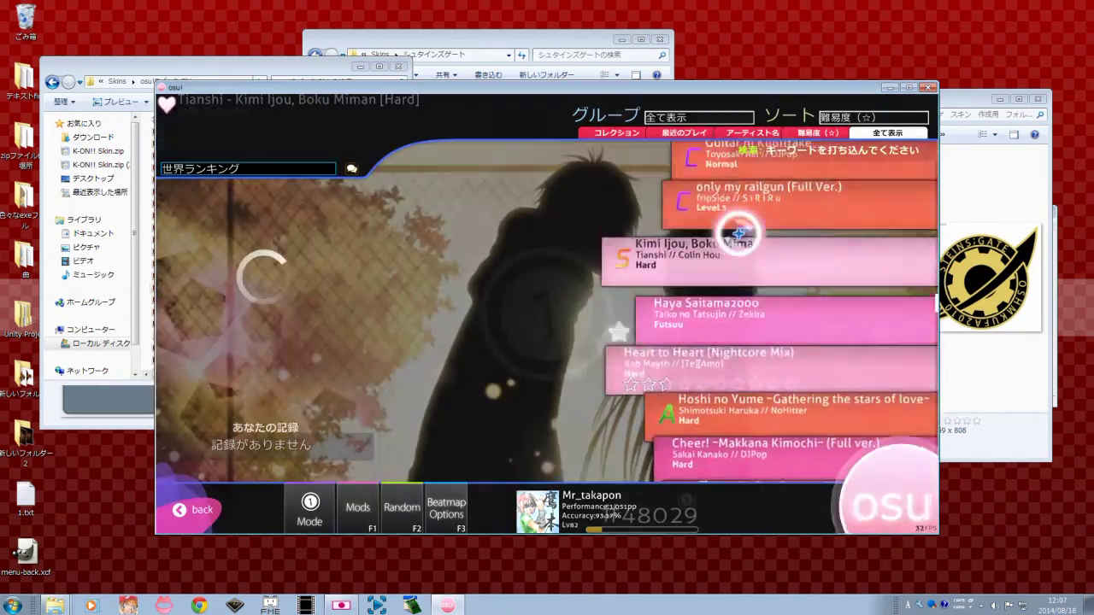
pyautogui.click(763, 224)
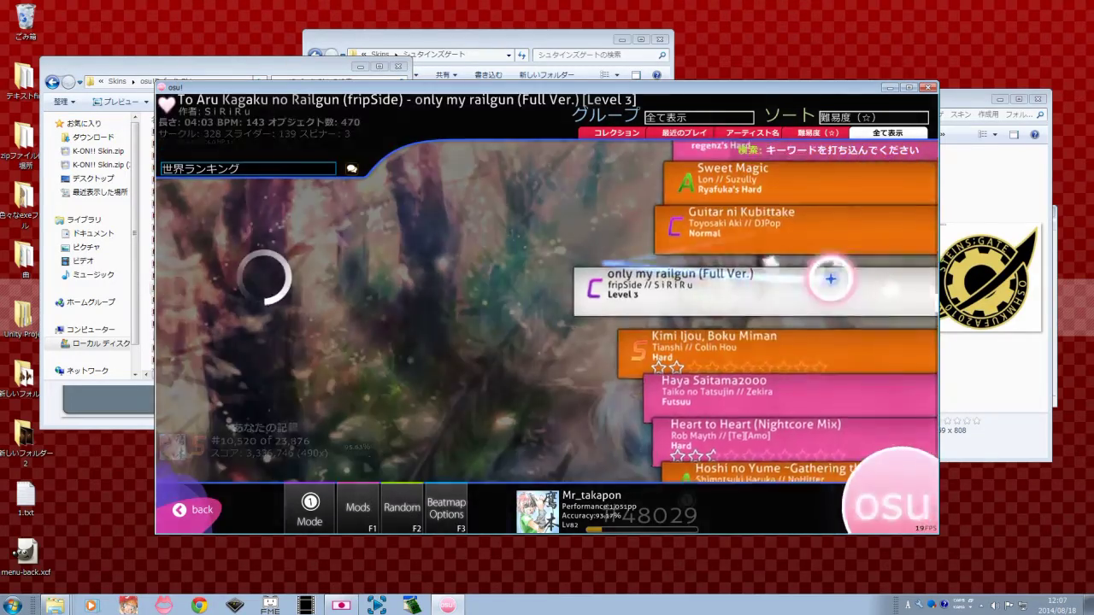
pyautogui.click(744, 237)
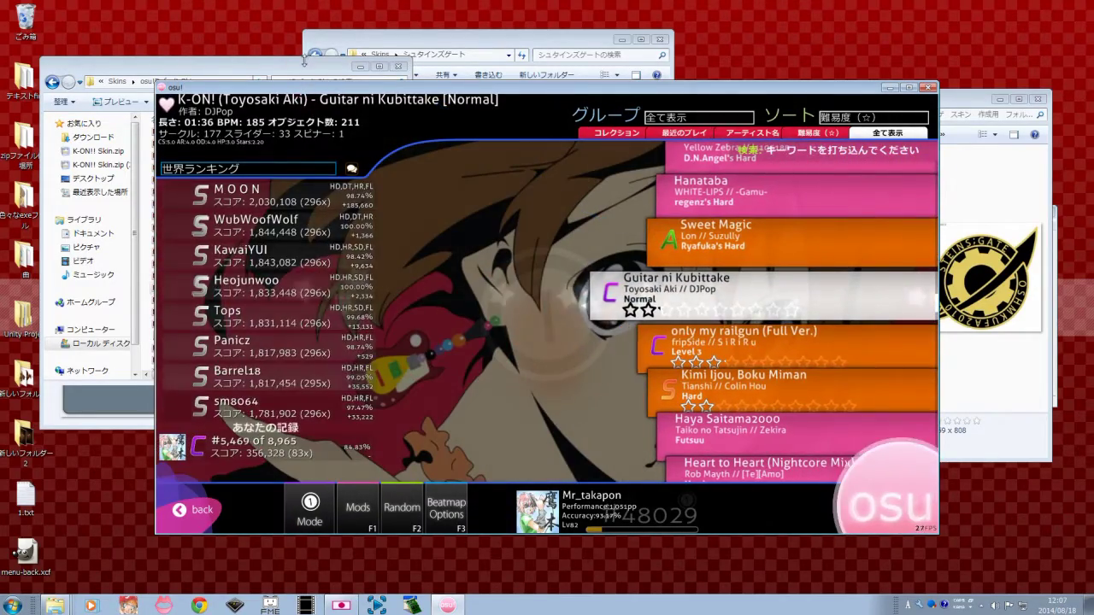
# Step: Find menu-button-background.png in the osu!Default Skin folder and view it in the photo viewer
pyautogui.click(309, 66)
pyautogui.moveTo(309, 66); pyautogui.dragTo(513, 70)
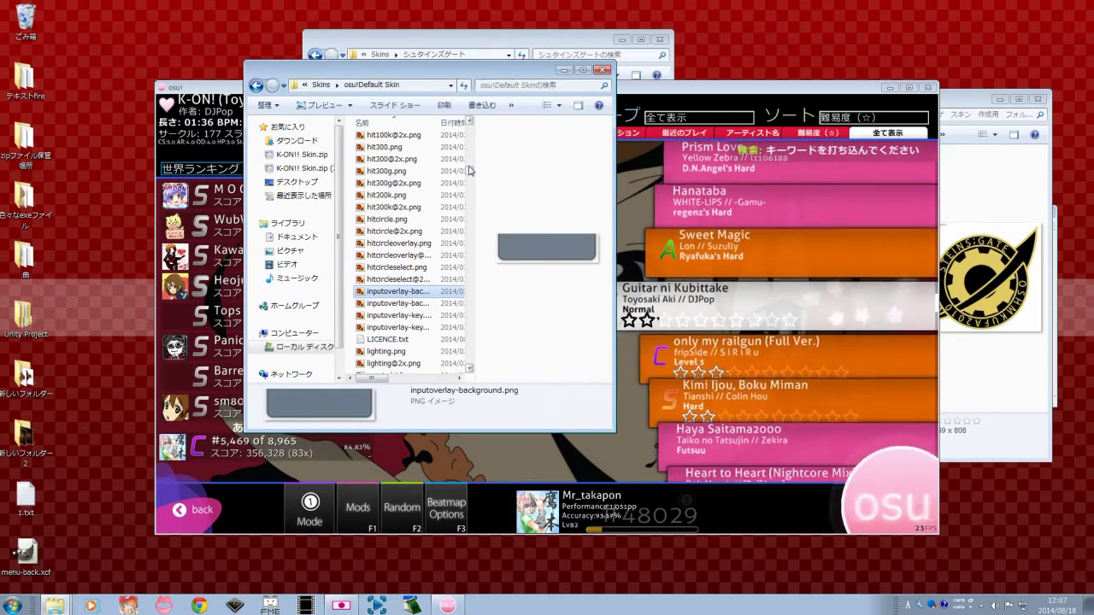
pyautogui.moveTo(469, 171); pyautogui.dragTo(469, 208)
pyautogui.click(414, 205)
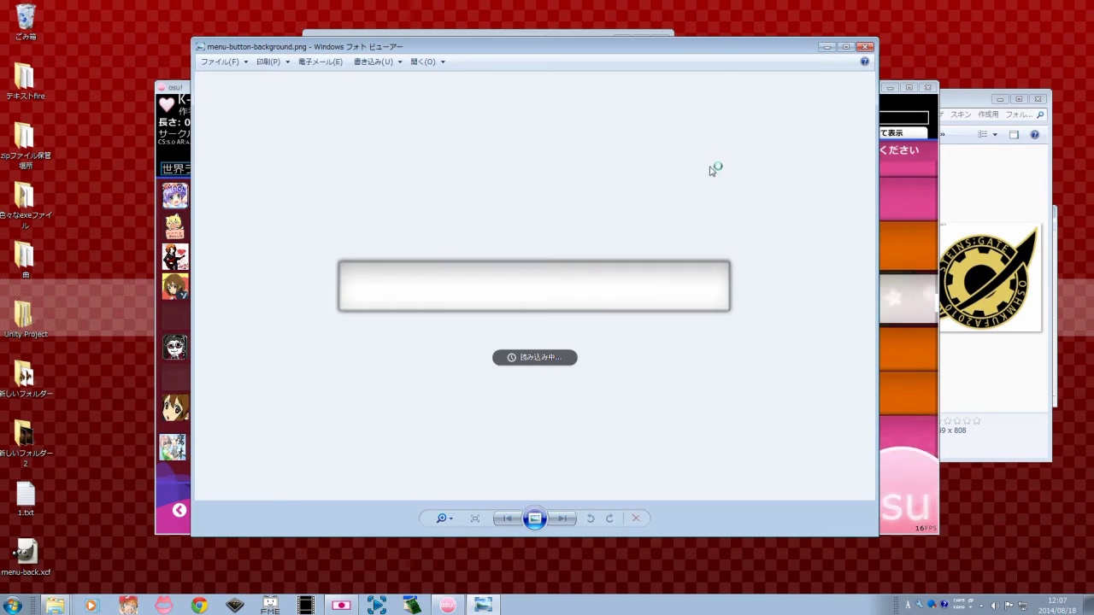
pyautogui.doubleClick(730, 53)
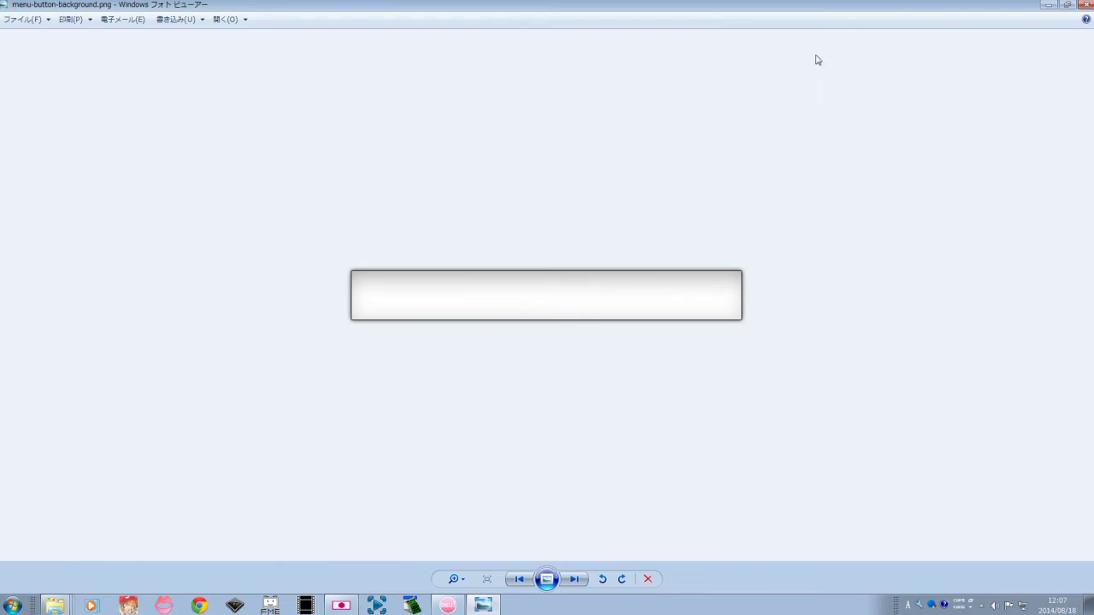
pyautogui.click(1057, 9)
# Step: Compare the button background with the song panels in osu!, and minimise the photo viewer and the default skin folder
pyautogui.click(904, 185)
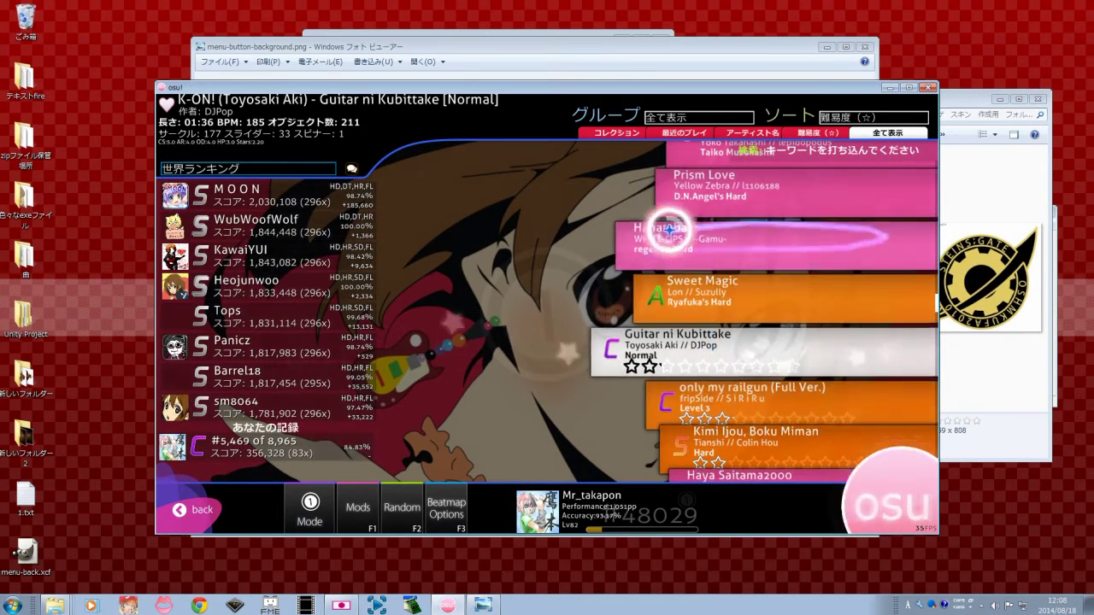
pyautogui.click(793, 47)
pyautogui.click(827, 47)
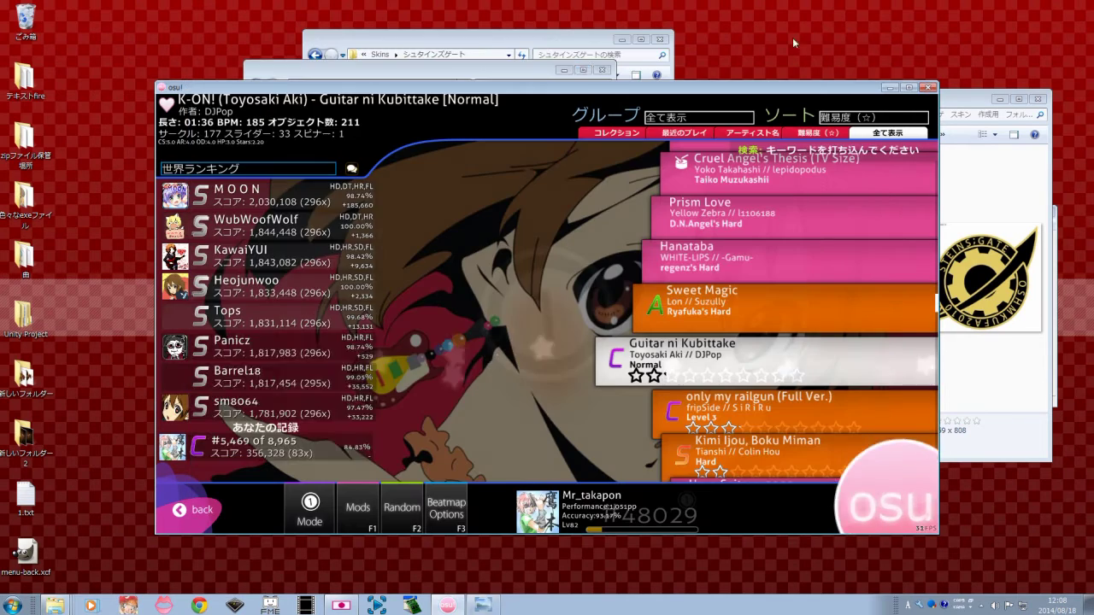
pyautogui.click(554, 71)
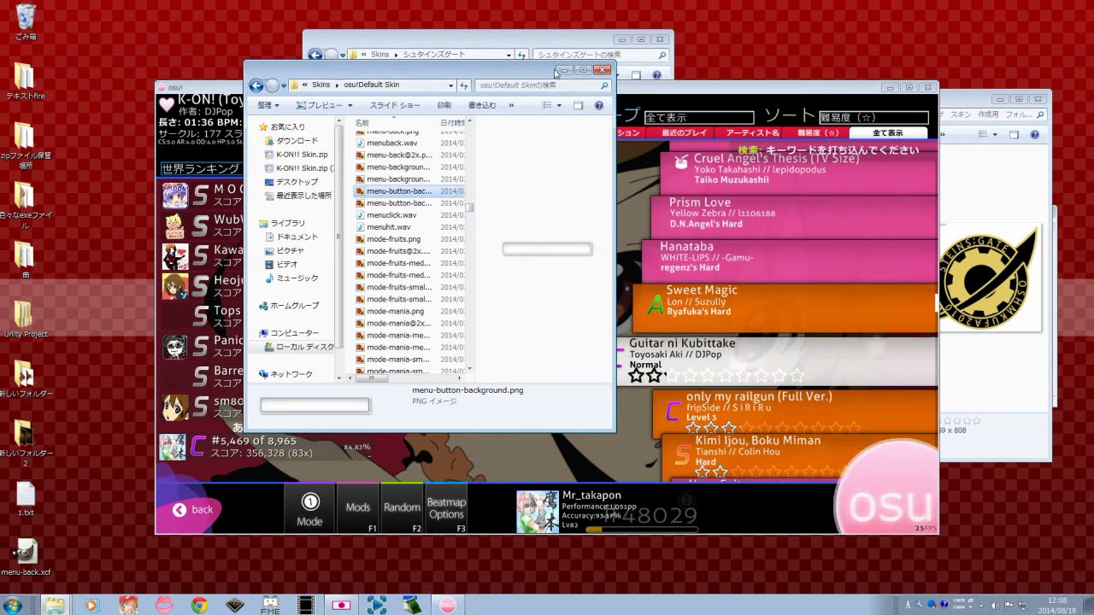
pyautogui.click(563, 69)
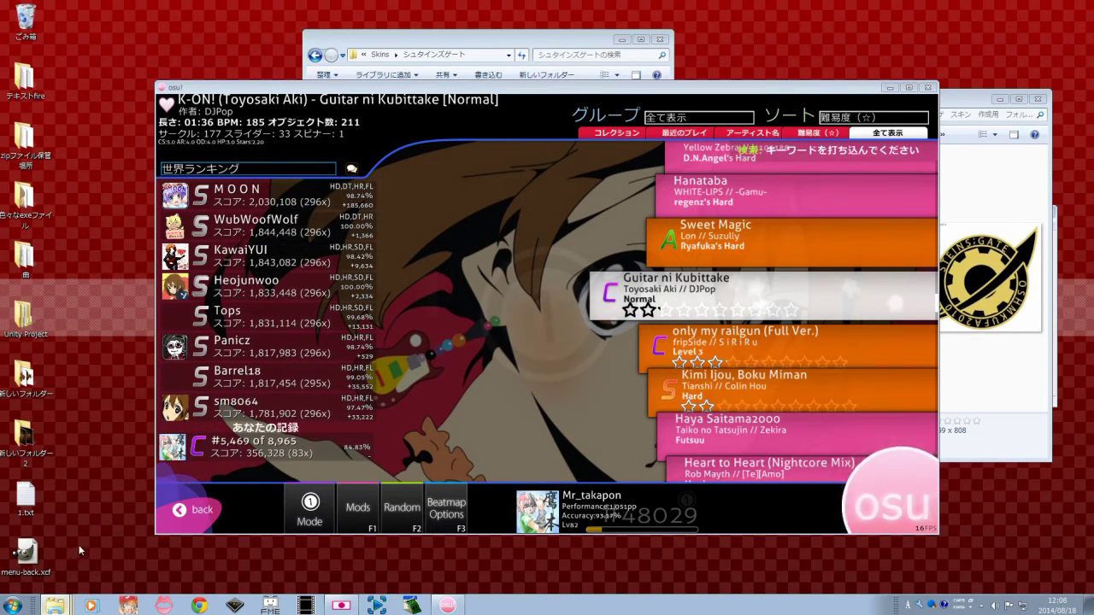
# Step: Return to the osu!Default Skin folder and preview its selection-mod images and selection-mode.png
pyautogui.hotkey('alt', 'Tab')
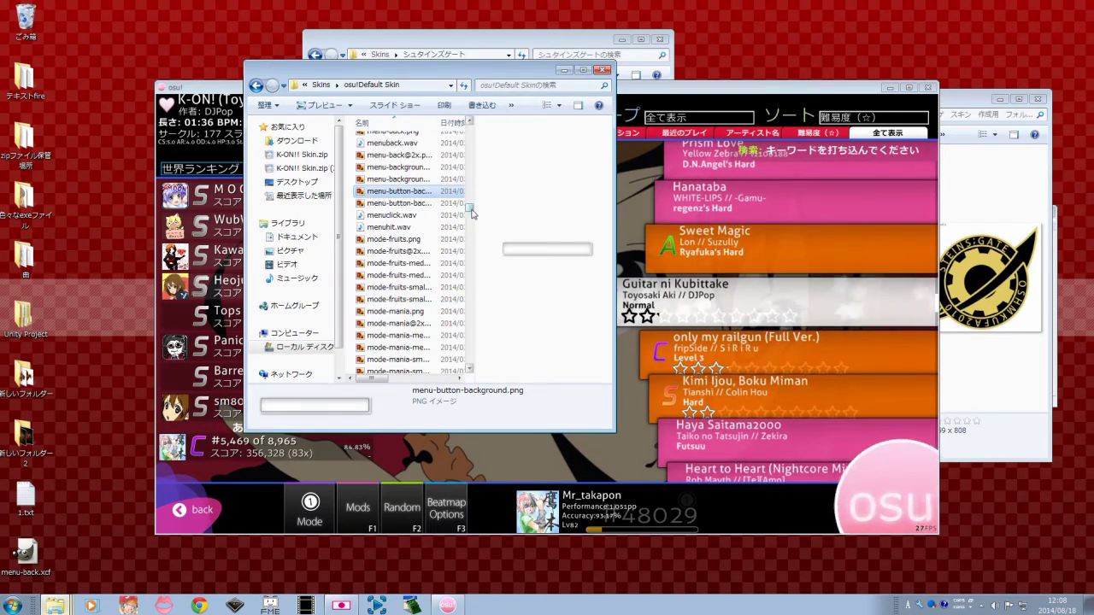
pyautogui.moveTo(468, 215); pyautogui.dragTo(466, 287)
pyautogui.click(398, 247)
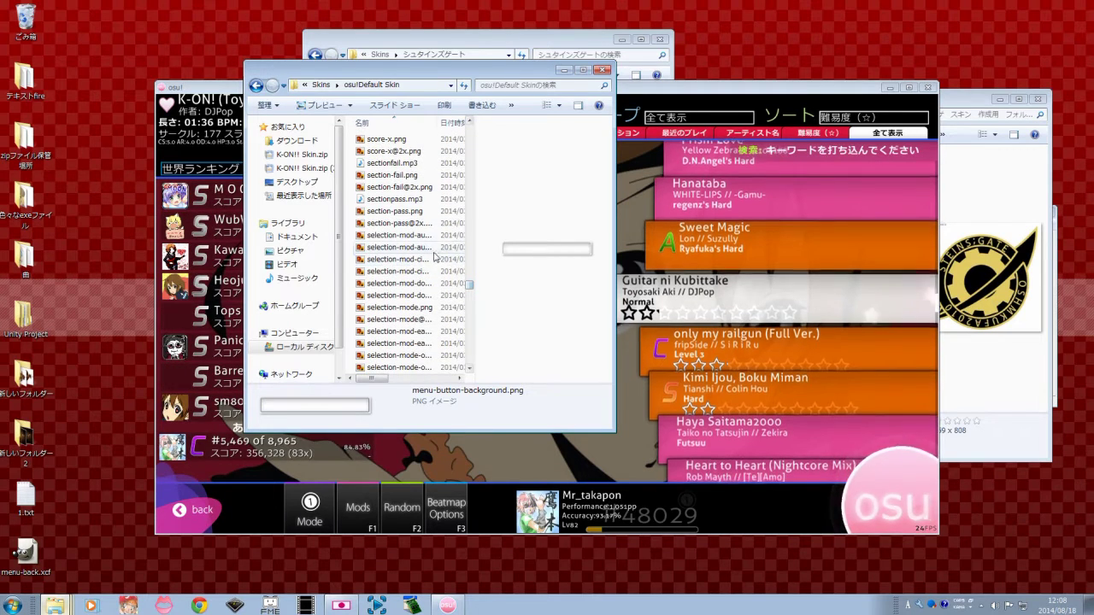
pyautogui.click(442, 271)
pyautogui.click(439, 295)
pyautogui.click(436, 307)
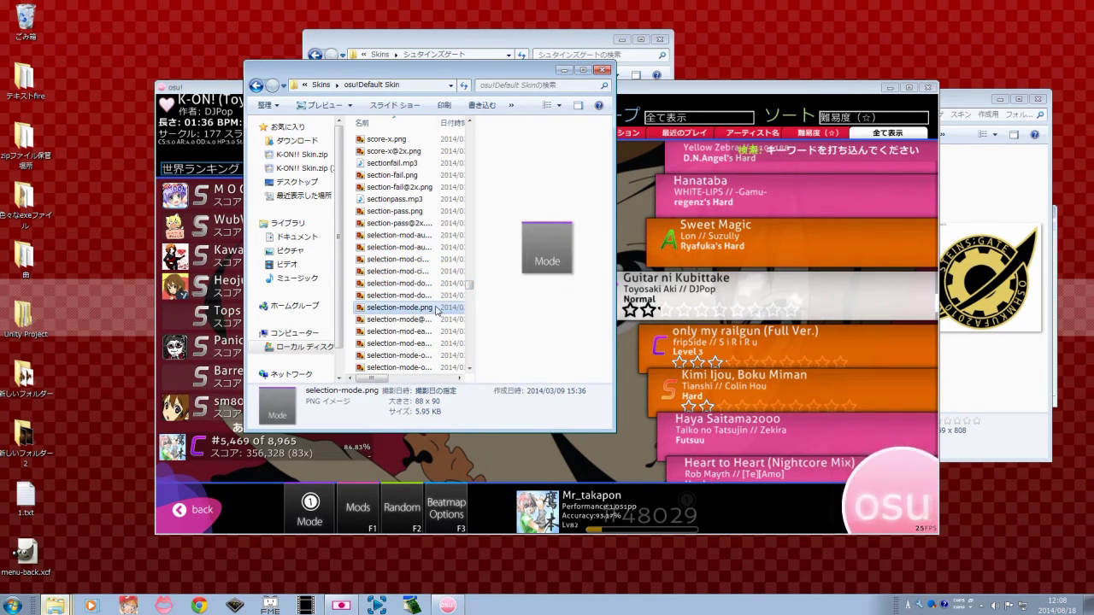
pyautogui.moveTo(469, 286); pyautogui.dragTo(470, 288)
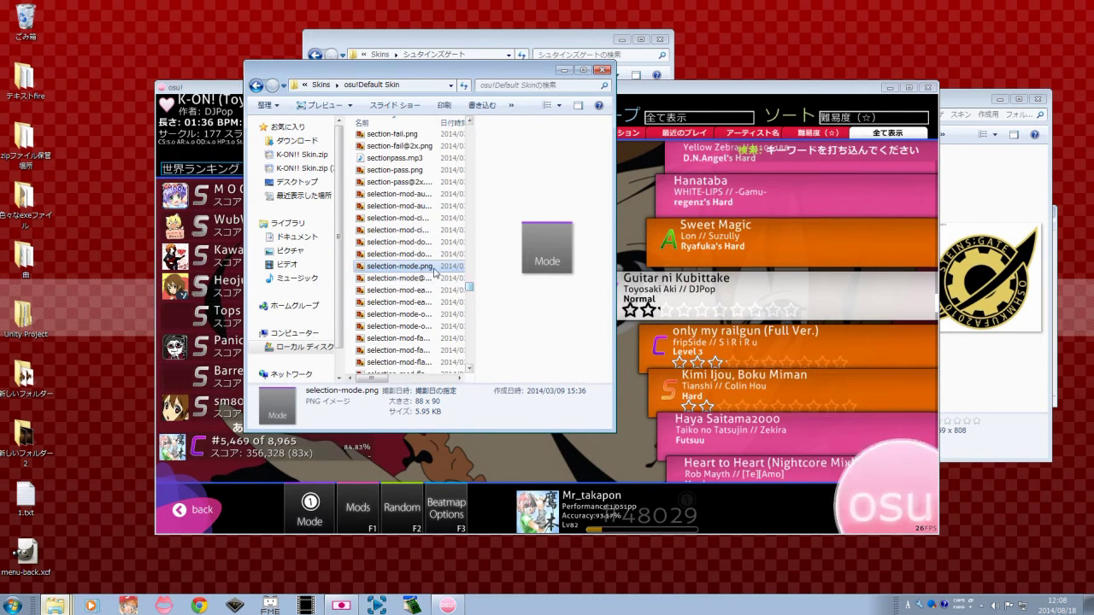
pyautogui.click(433, 267)
pyautogui.click(430, 279)
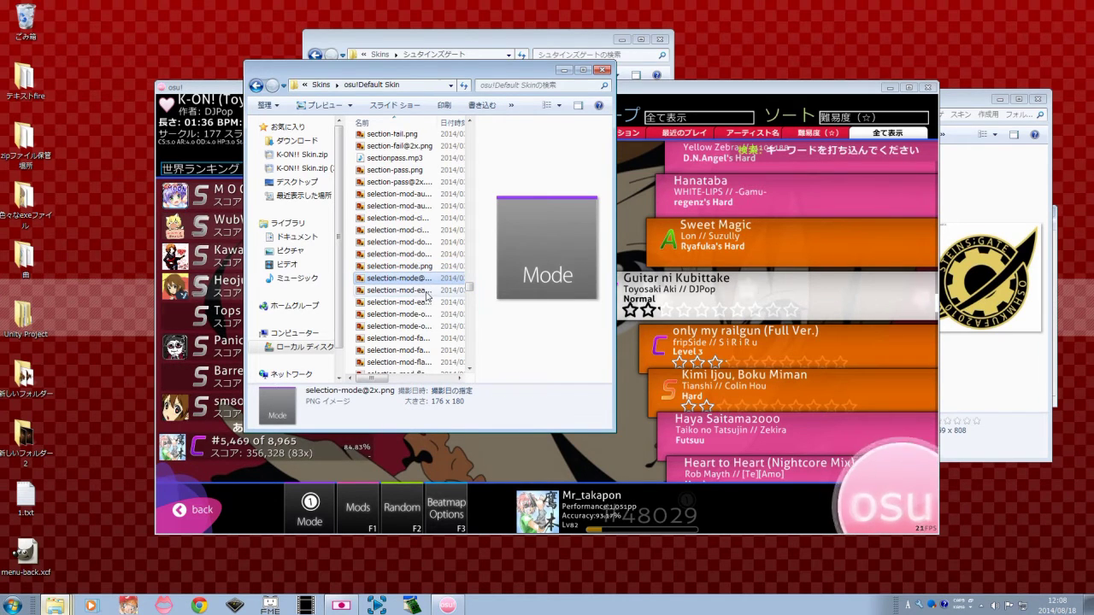
pyautogui.click(427, 315)
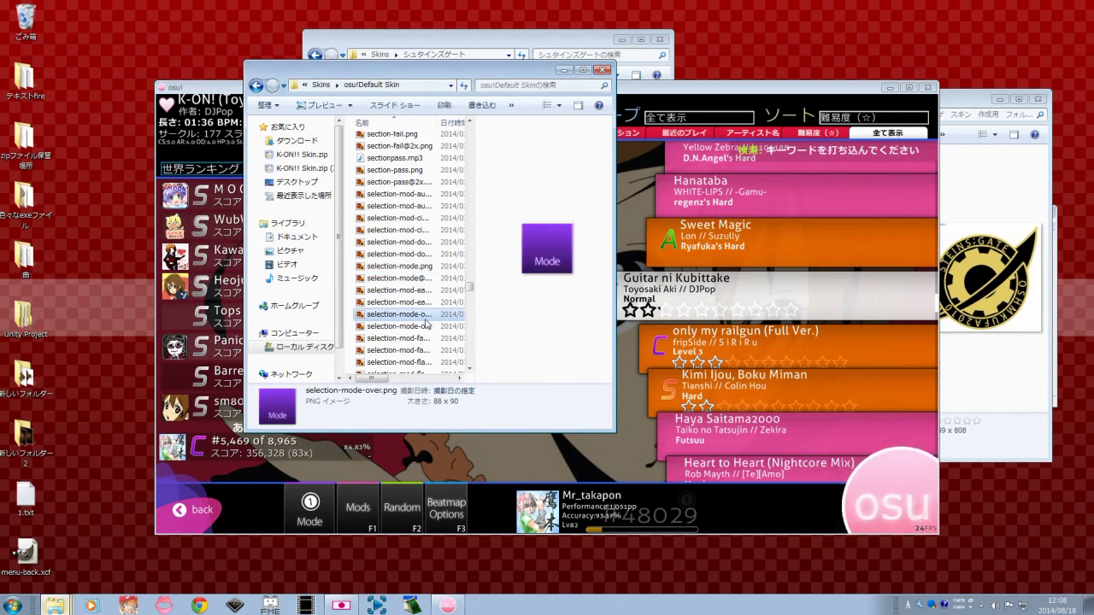
pyautogui.click(433, 271)
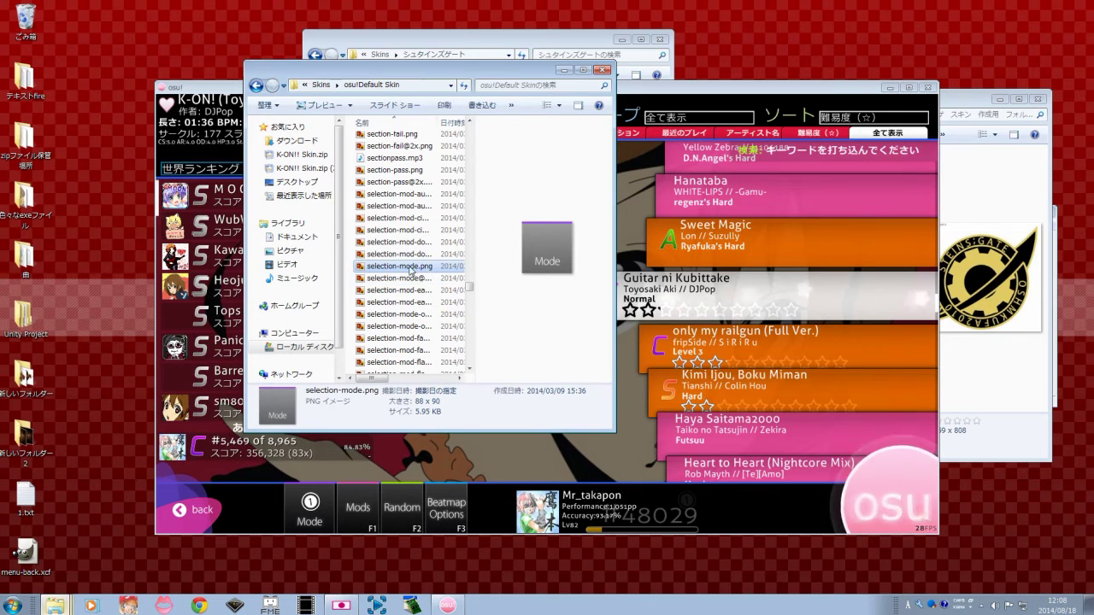
pyautogui.click(412, 316)
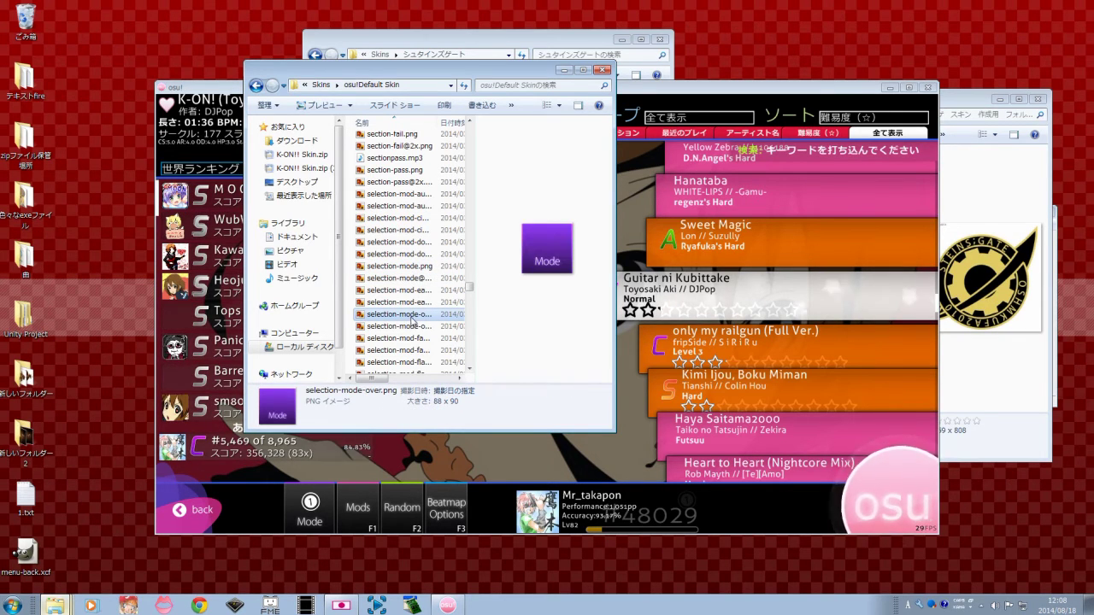
pyautogui.click(425, 255)
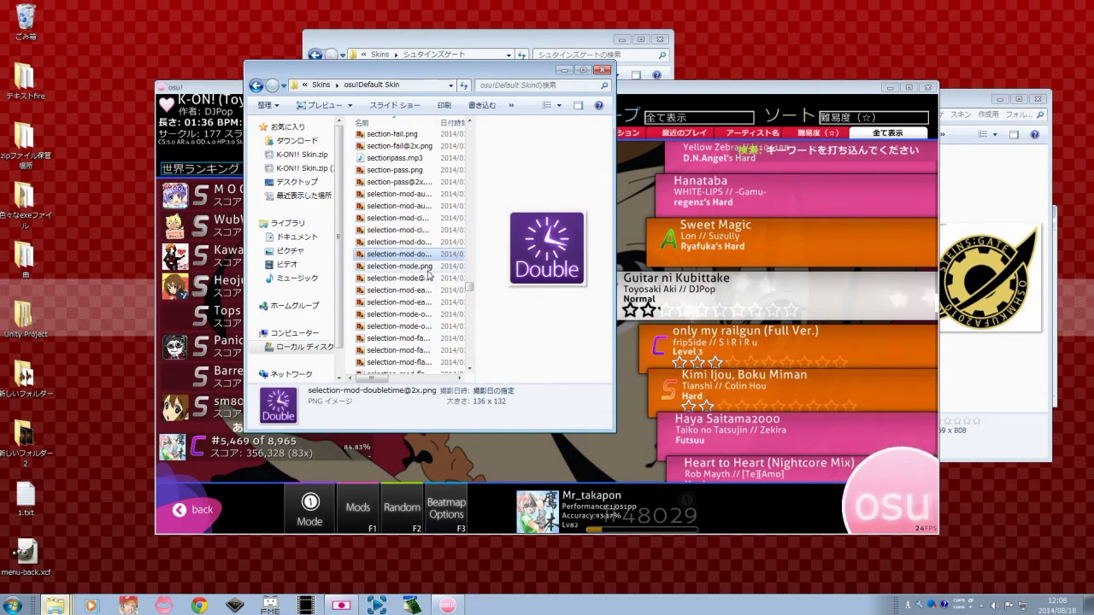
pyautogui.click(425, 267)
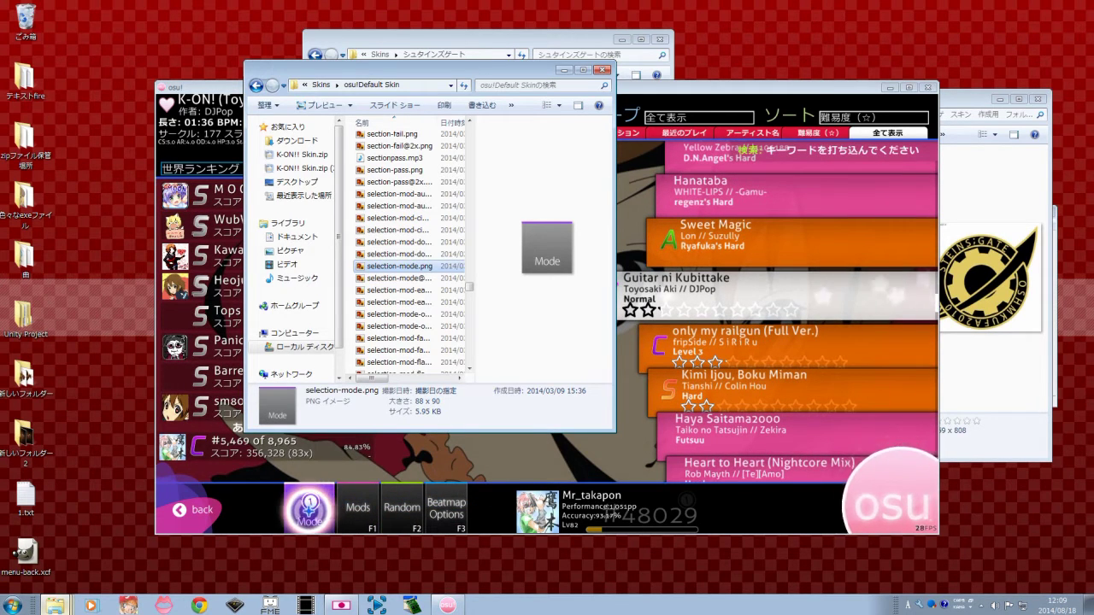
pyautogui.click(433, 291)
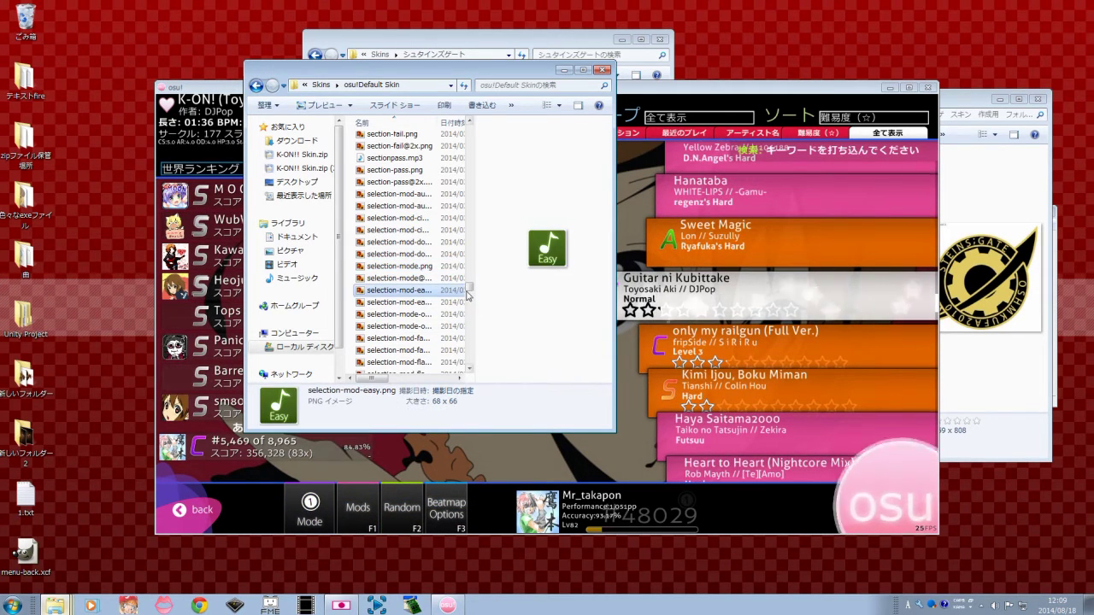
pyautogui.scroll(-4, 423, 256)
pyautogui.click(417, 223)
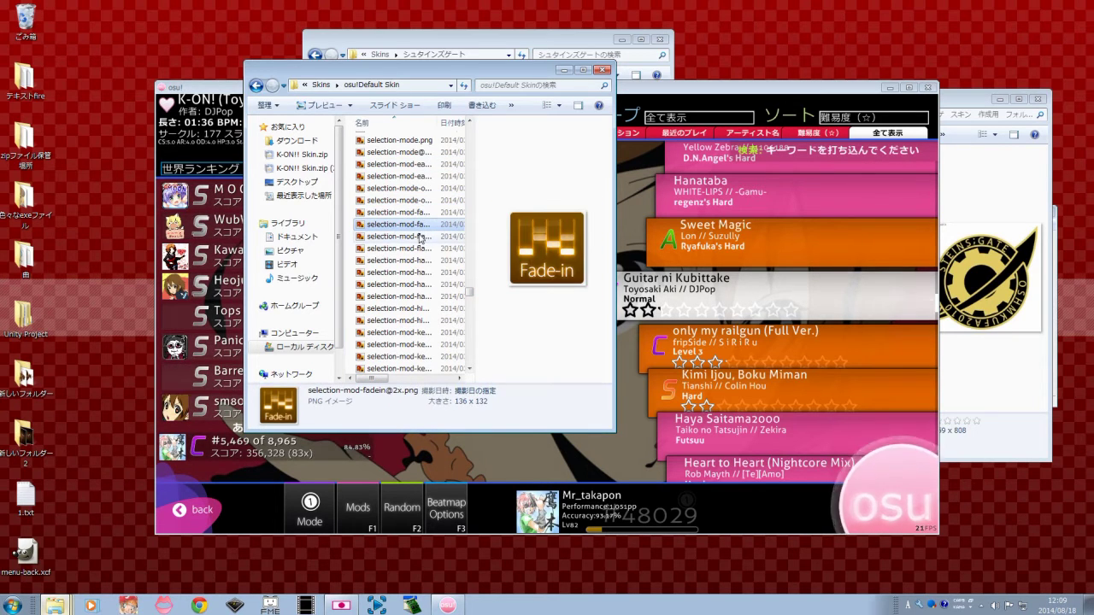
pyautogui.click(418, 236)
pyautogui.press('Down')
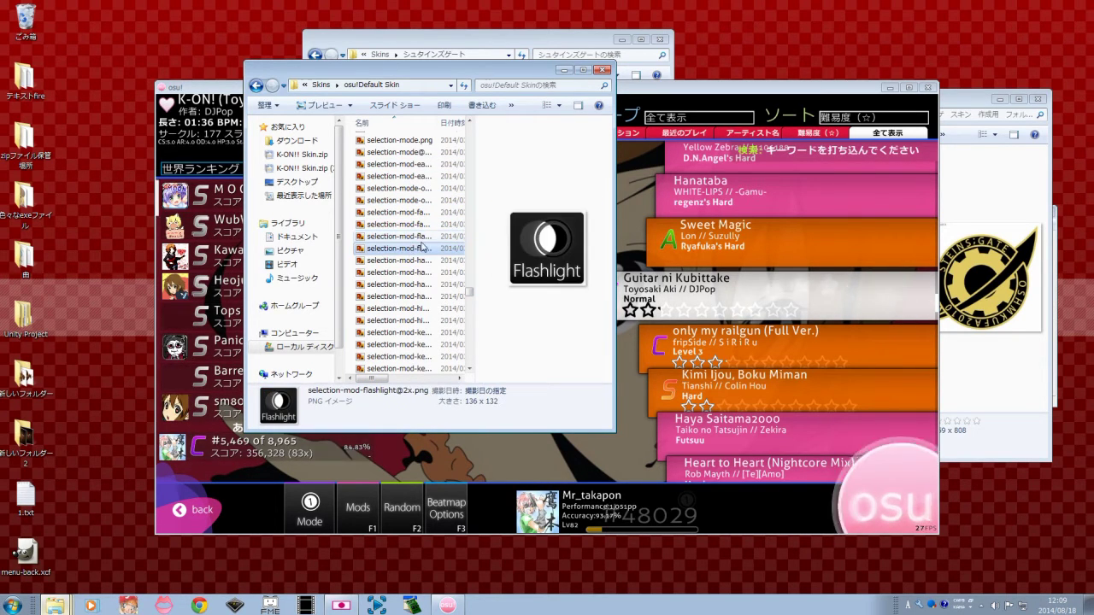
# Step: Compare the selection-mod images with the icons on the osu! Mods screen, and go back to the start of the default skin folder's file list
pyautogui.click(532, 457)
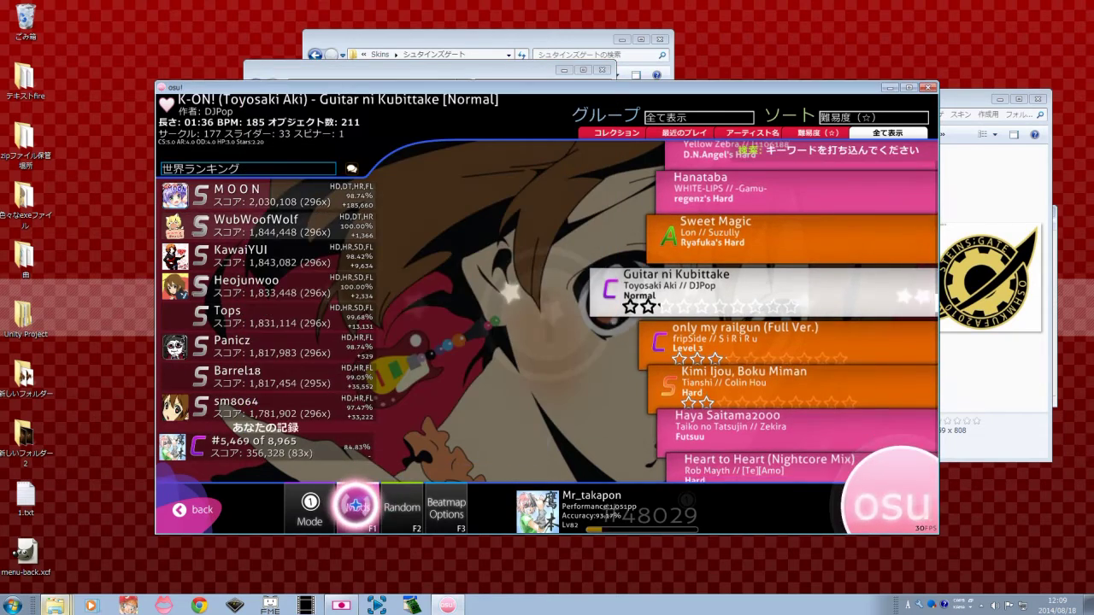
pyautogui.click(358, 500)
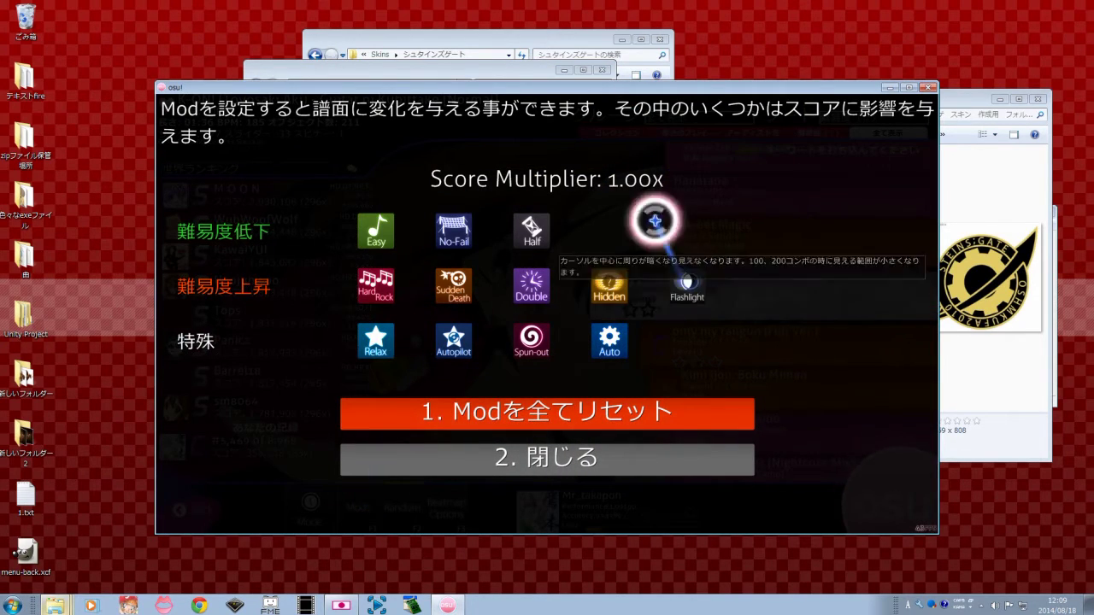
pyautogui.hotkey('alt', 'Tab')
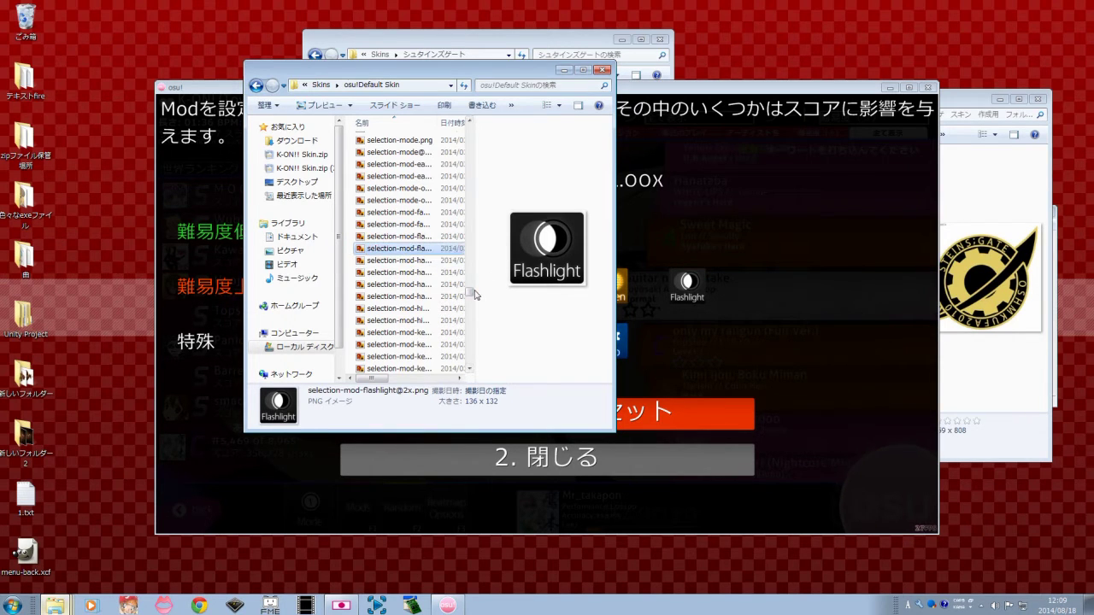
pyautogui.moveTo(469, 292); pyautogui.dragTo(474, 258)
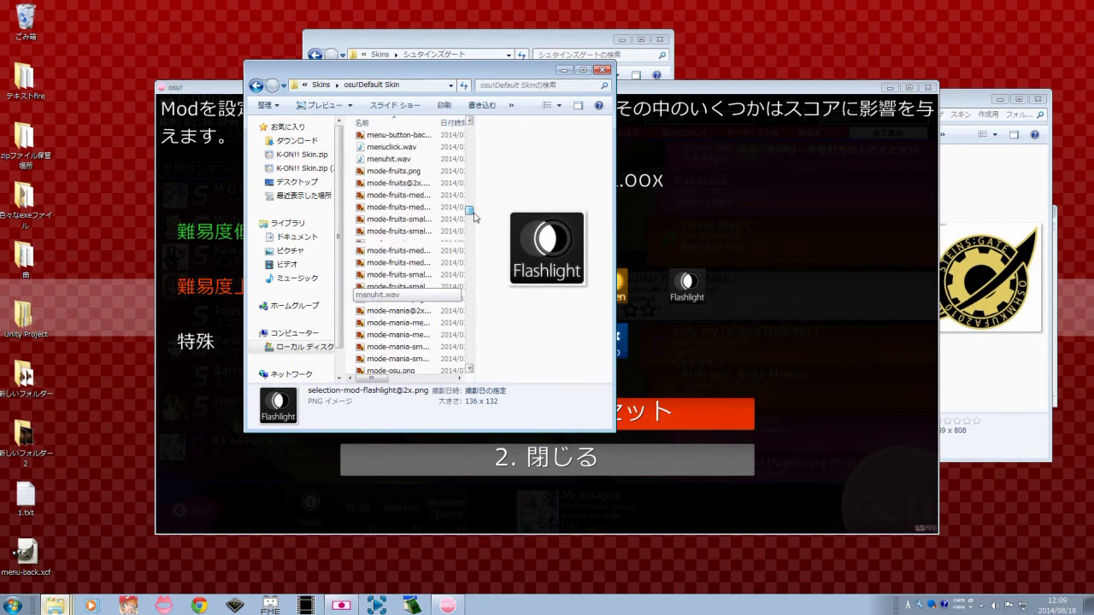
pyautogui.moveTo(474, 217); pyautogui.dragTo(470, 139)
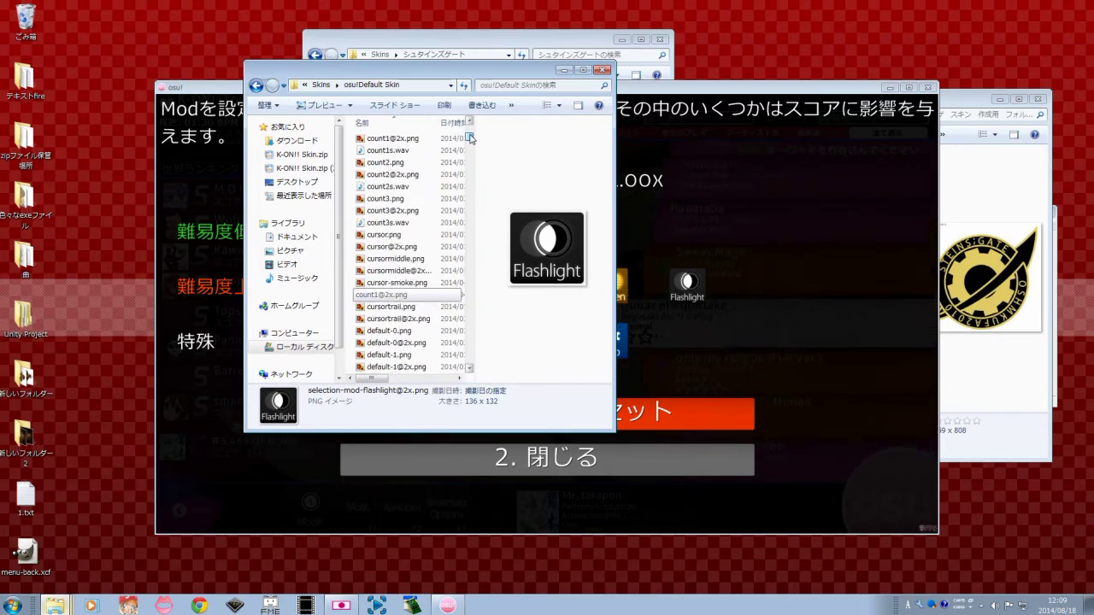
# Step: Close the osu! Mods screen, choose osu! in the game mode list, and reopen that list to view its icons
pyautogui.click(387, 466)
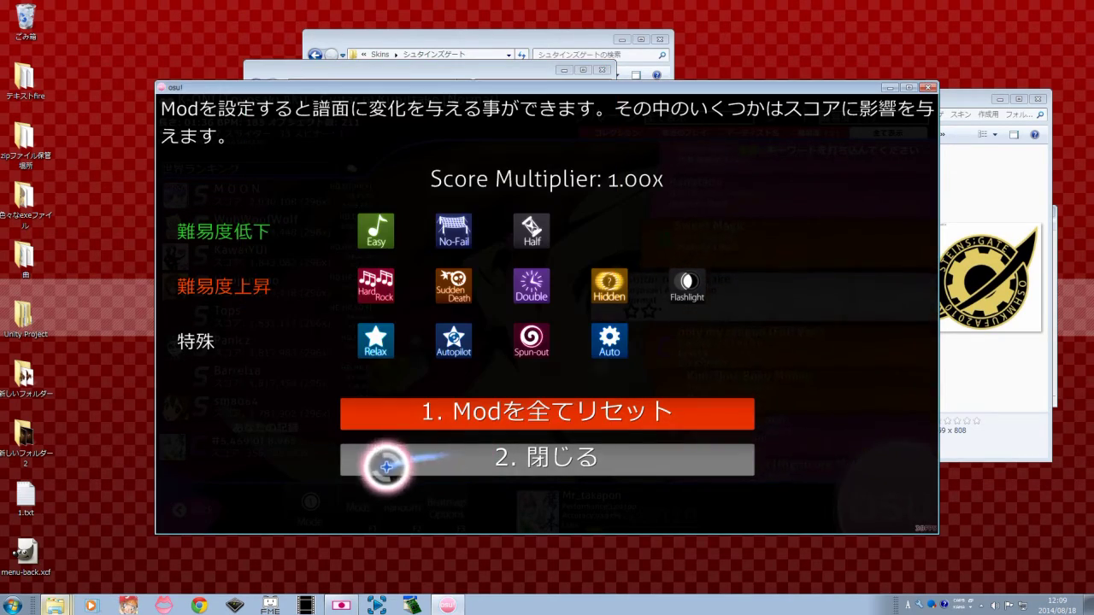
pyautogui.click(386, 466)
pyautogui.click(309, 508)
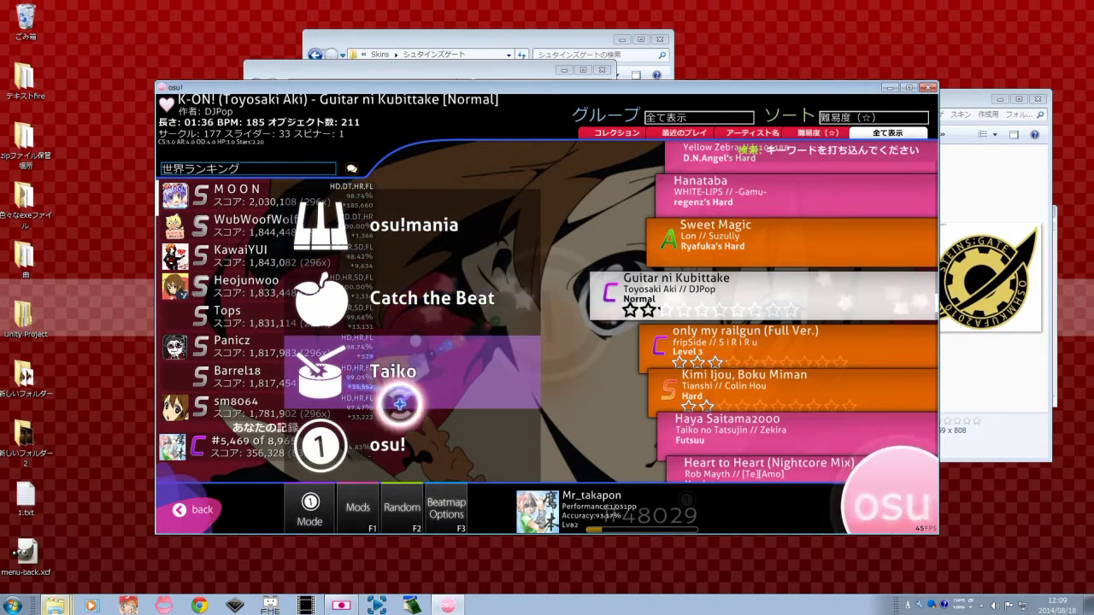
pyautogui.click(349, 445)
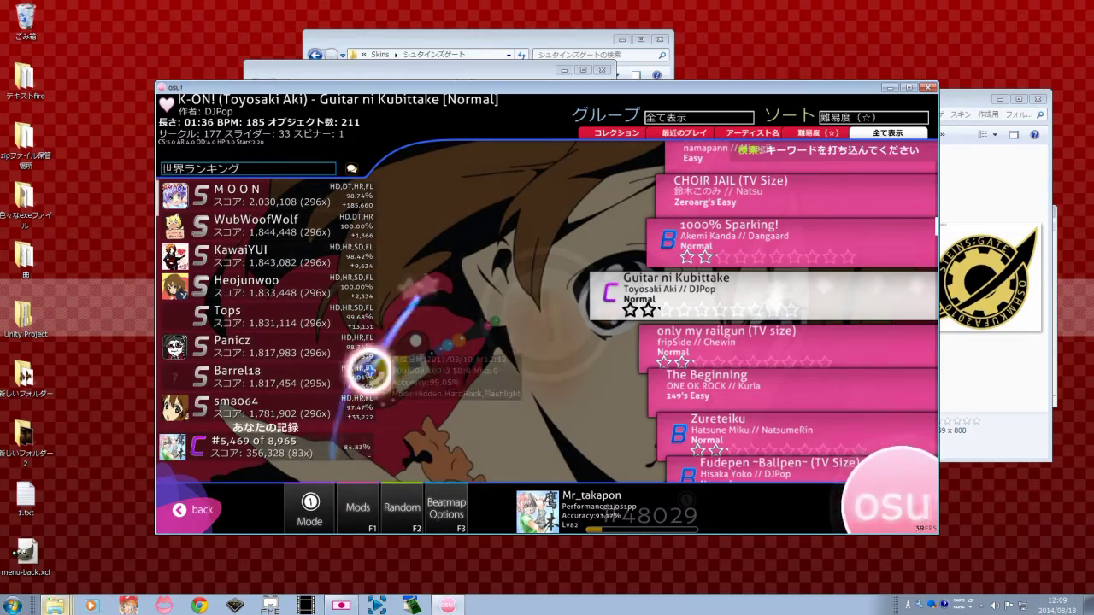
pyautogui.click(309, 509)
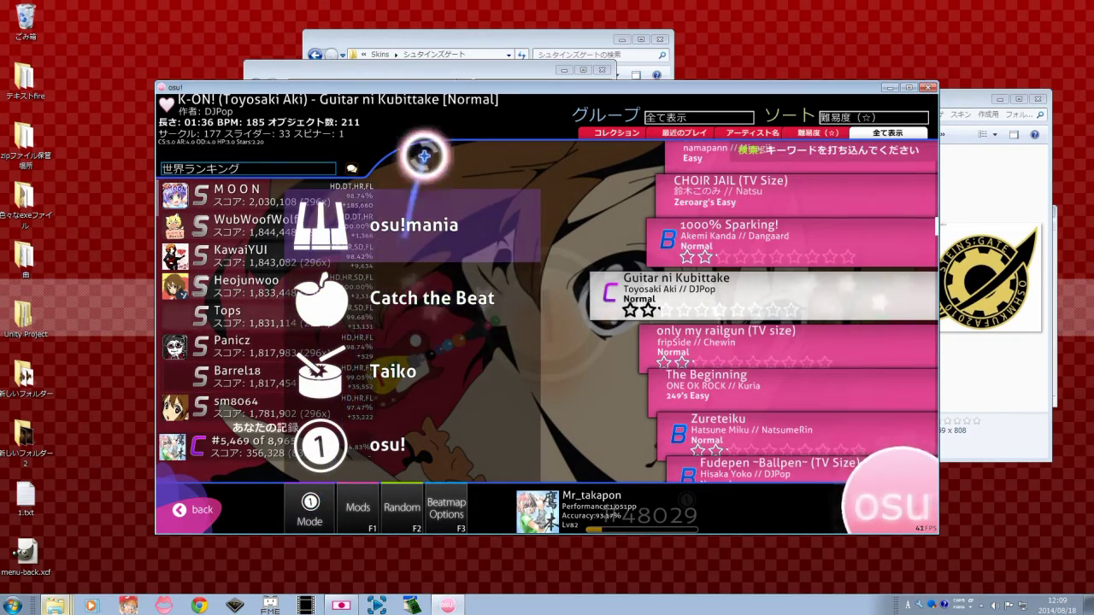
# Step: Copy the osu!Default Skin folder from the Skins folder to the desktop
pyautogui.moveTo(462, 75); pyautogui.dragTo(347, 60)
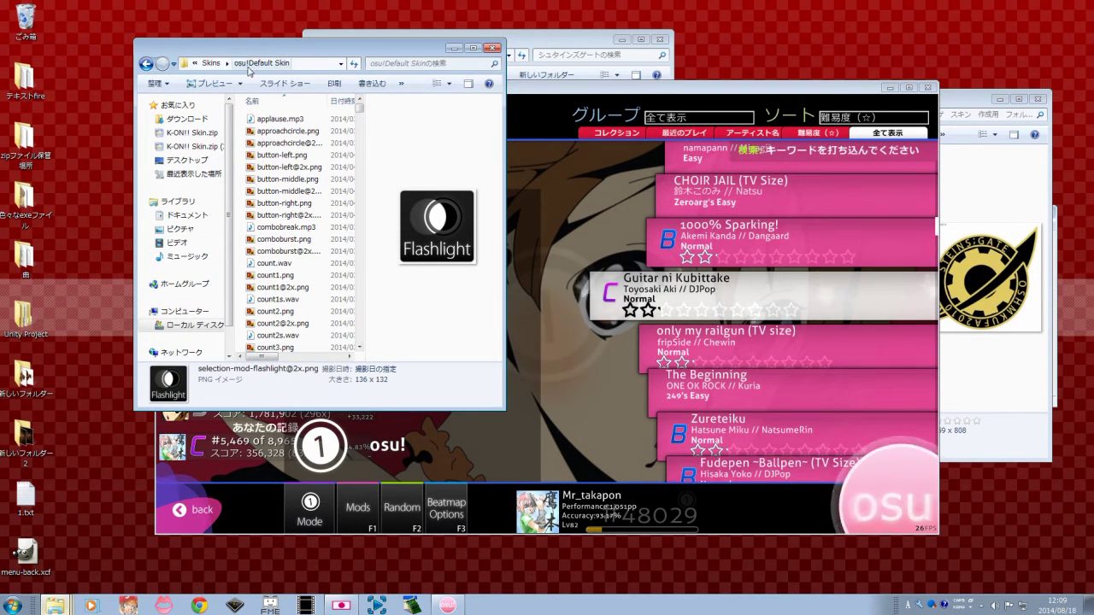
pyautogui.click(213, 63)
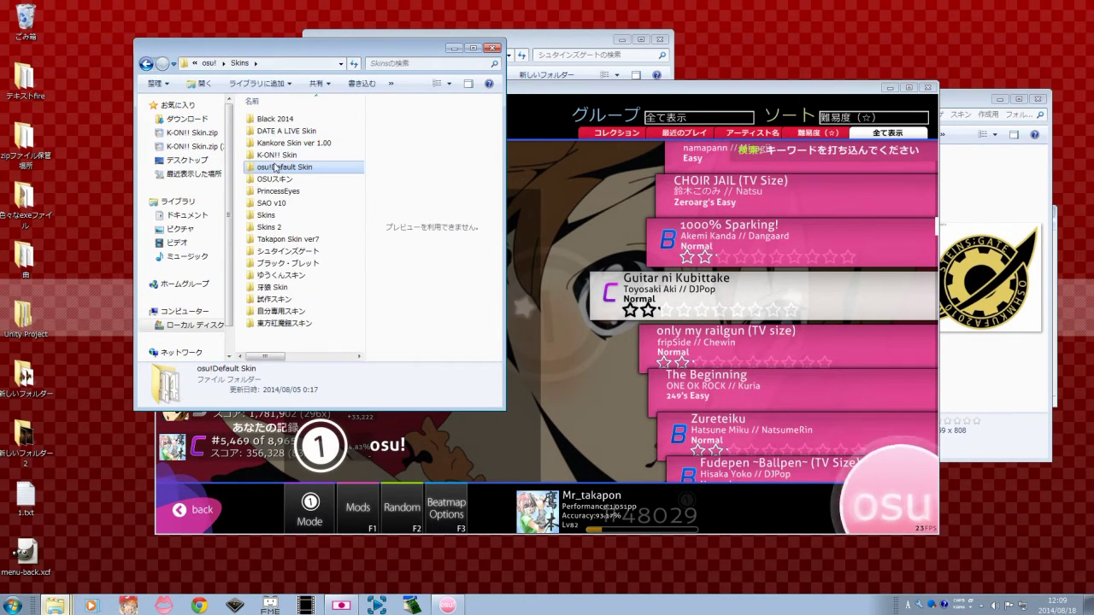
pyautogui.rightClick(278, 169)
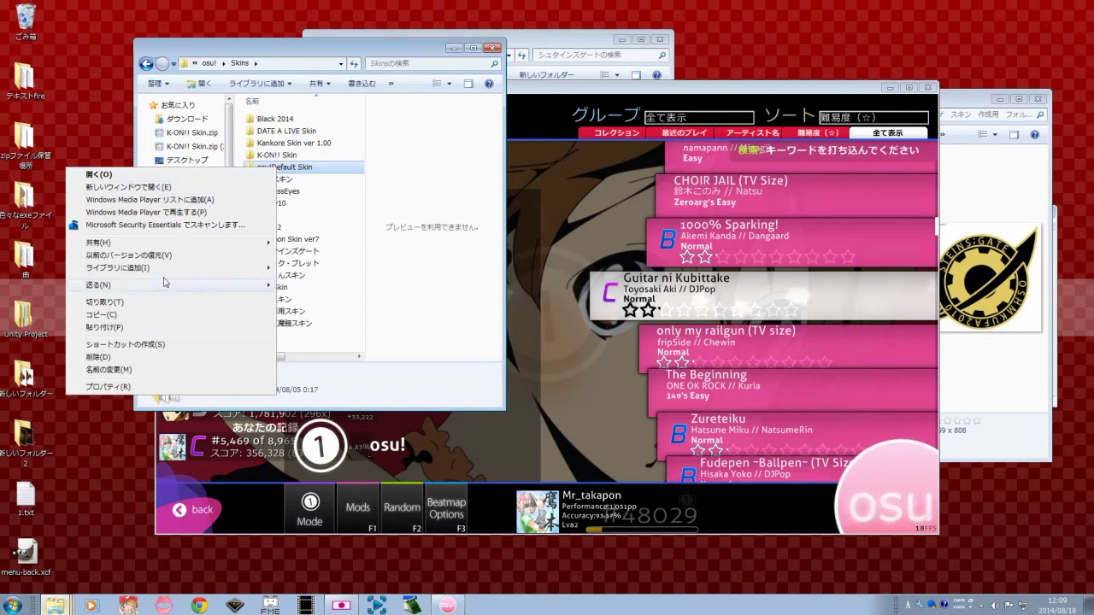
pyautogui.click(122, 316)
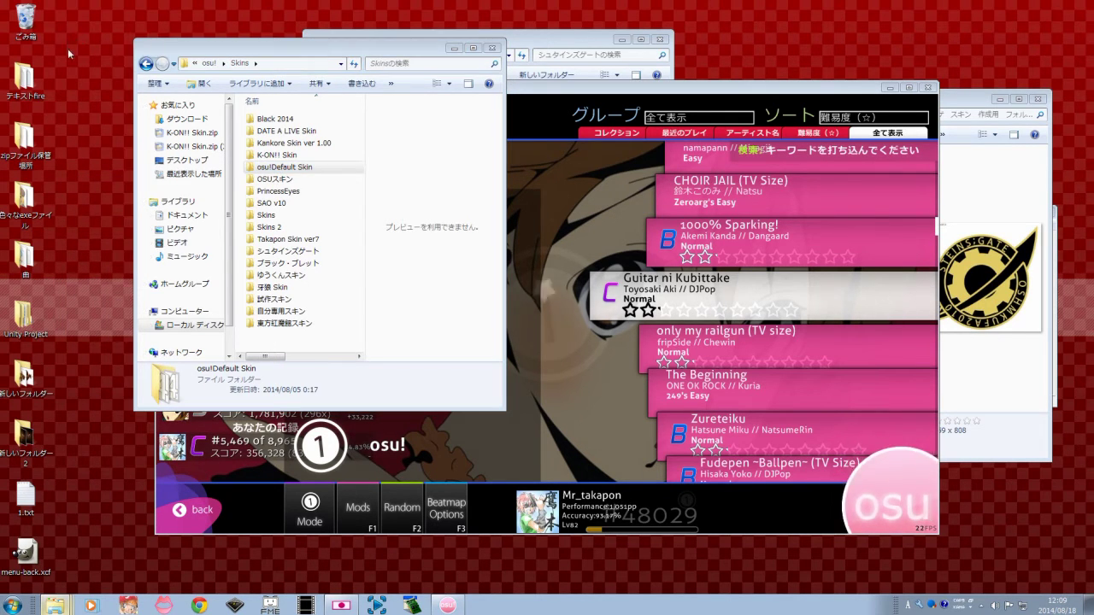
pyautogui.rightClick(11, 37)
pyautogui.click(104, 115)
pyautogui.click(630, 350)
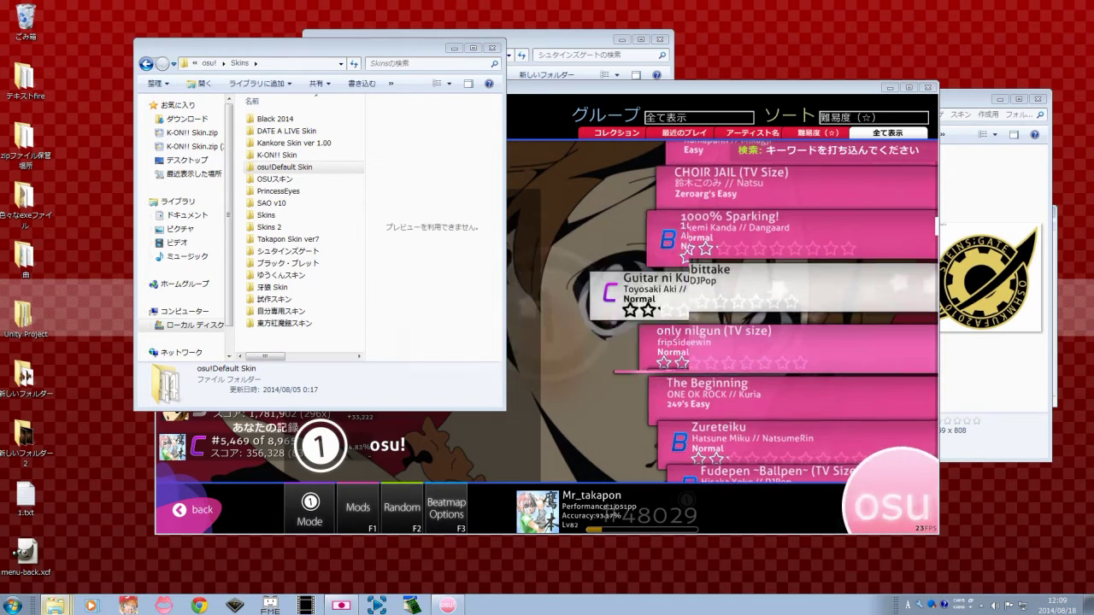
pyautogui.rightClick(7, 51)
pyautogui.click(62, 125)
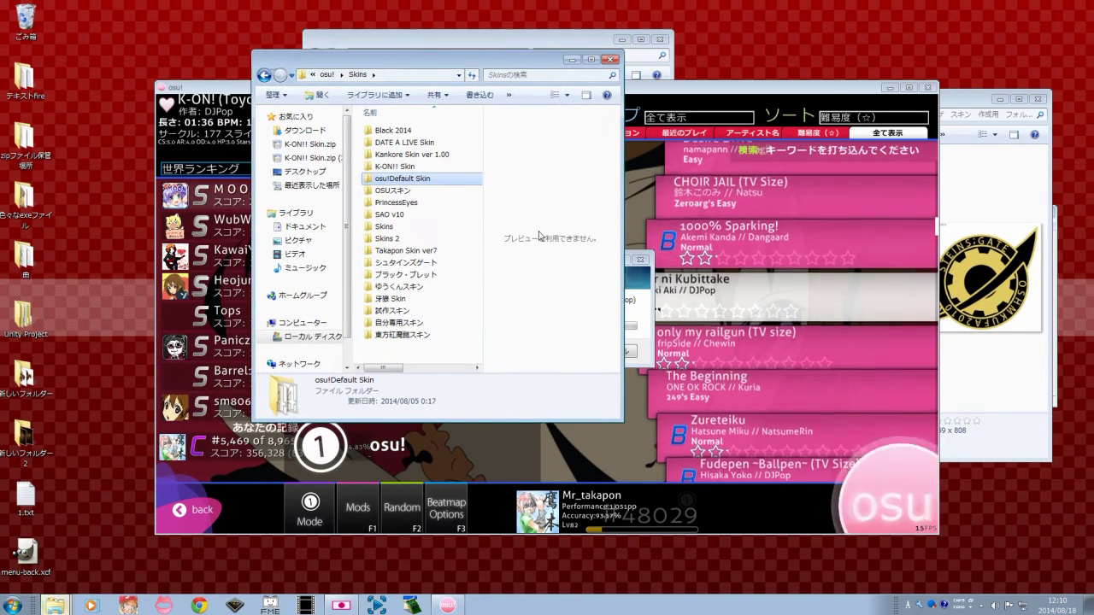
pyautogui.click(634, 286)
pyautogui.moveTo(528, 257); pyautogui.dragTo(576, 161)
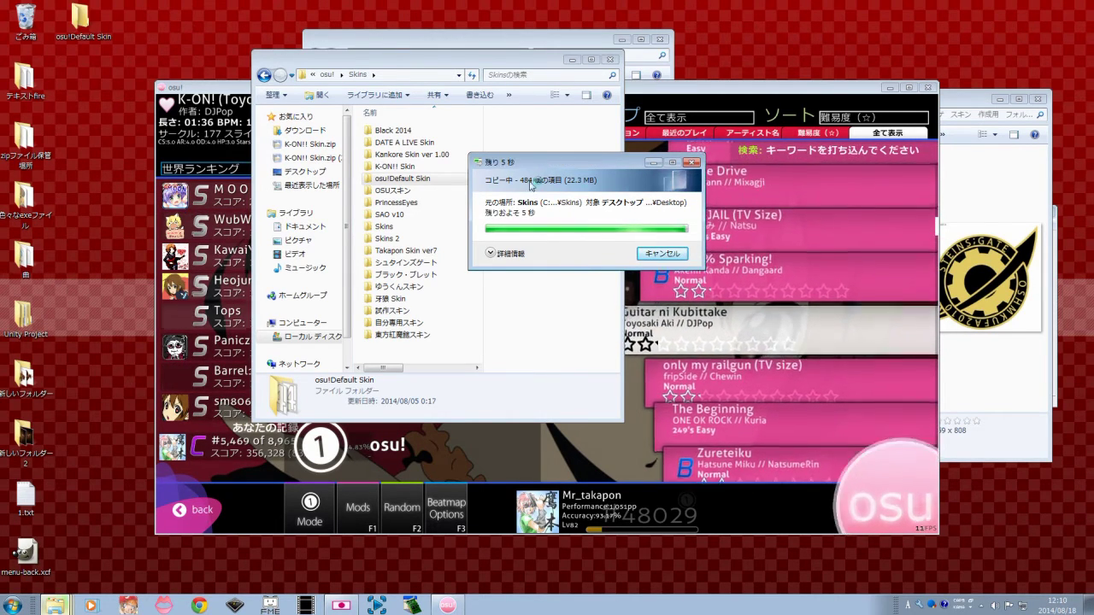
# Step: Open the desktop copy of osu!Default Skin, list its files in the details view, and select button-left.png
pyautogui.press('Return')
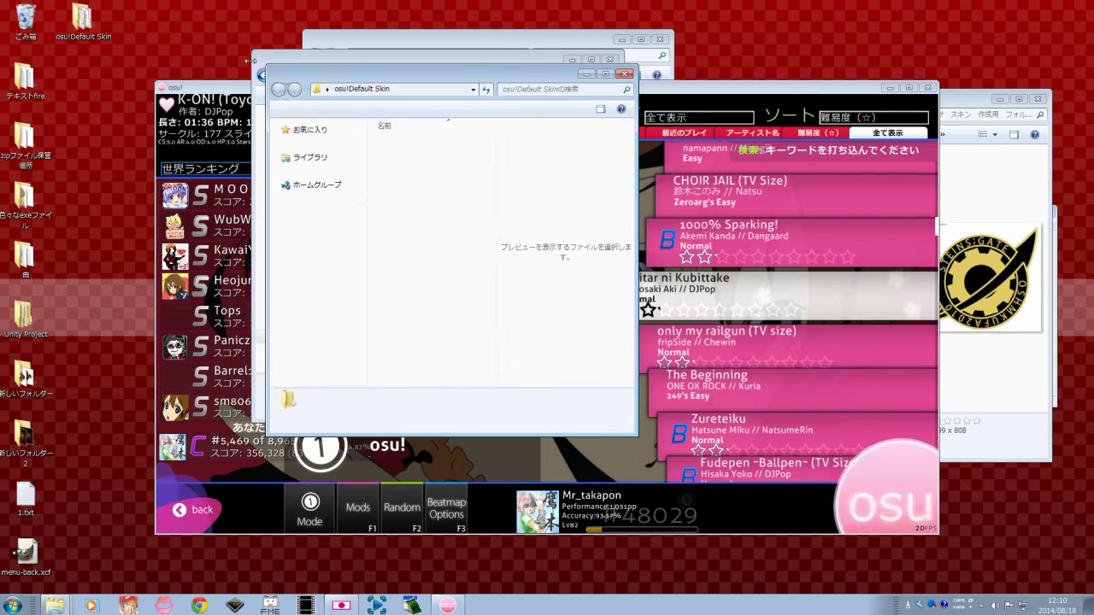
pyautogui.moveTo(418, 68); pyautogui.dragTo(568, 76)
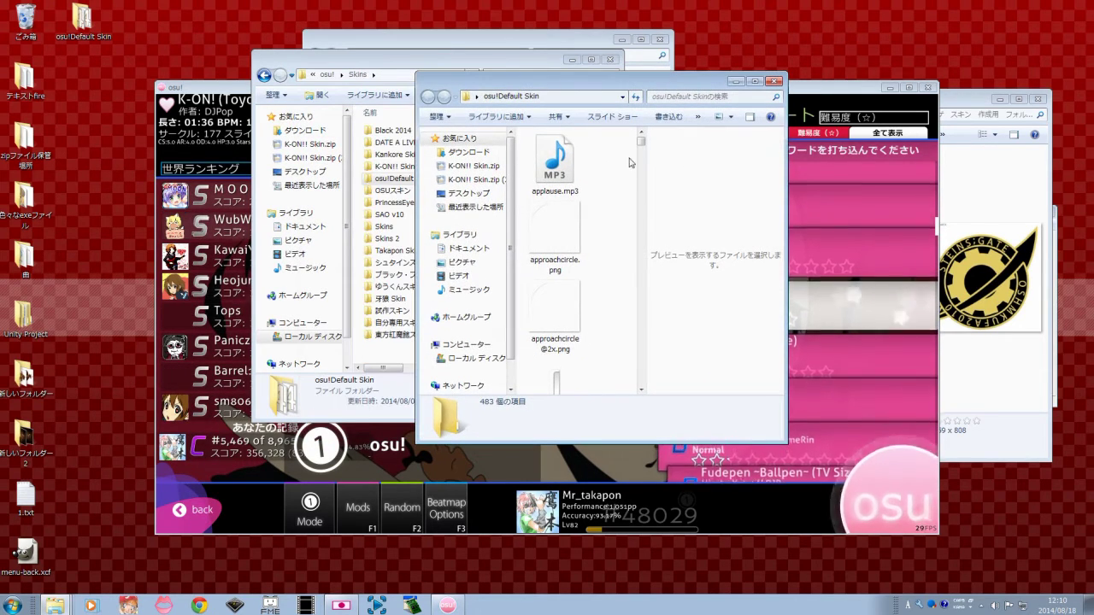
pyautogui.click(719, 117)
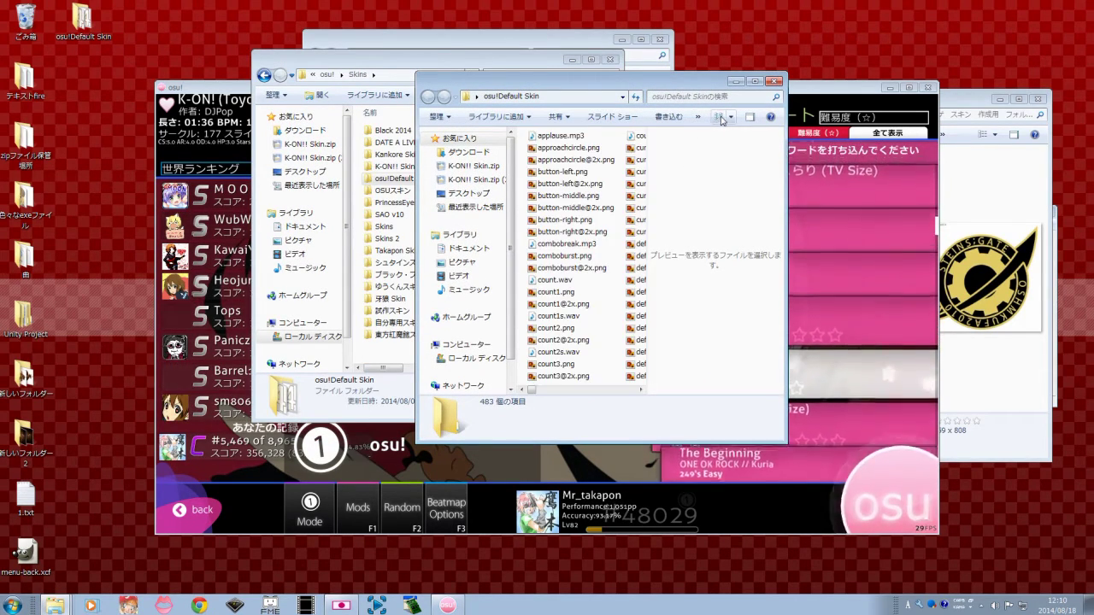
pyautogui.click(718, 120)
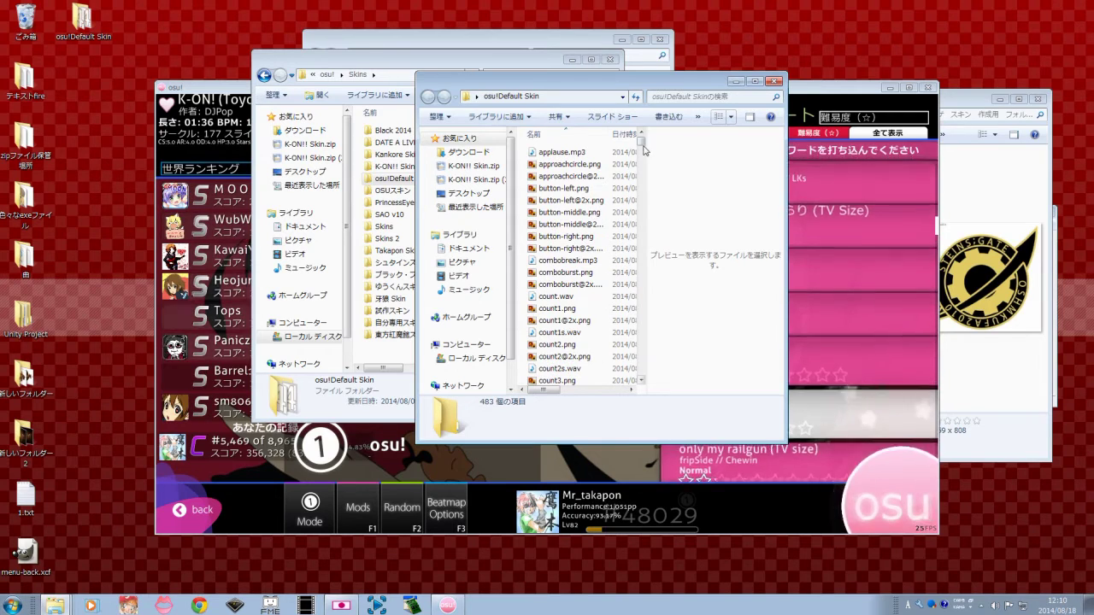
pyautogui.click(592, 188)
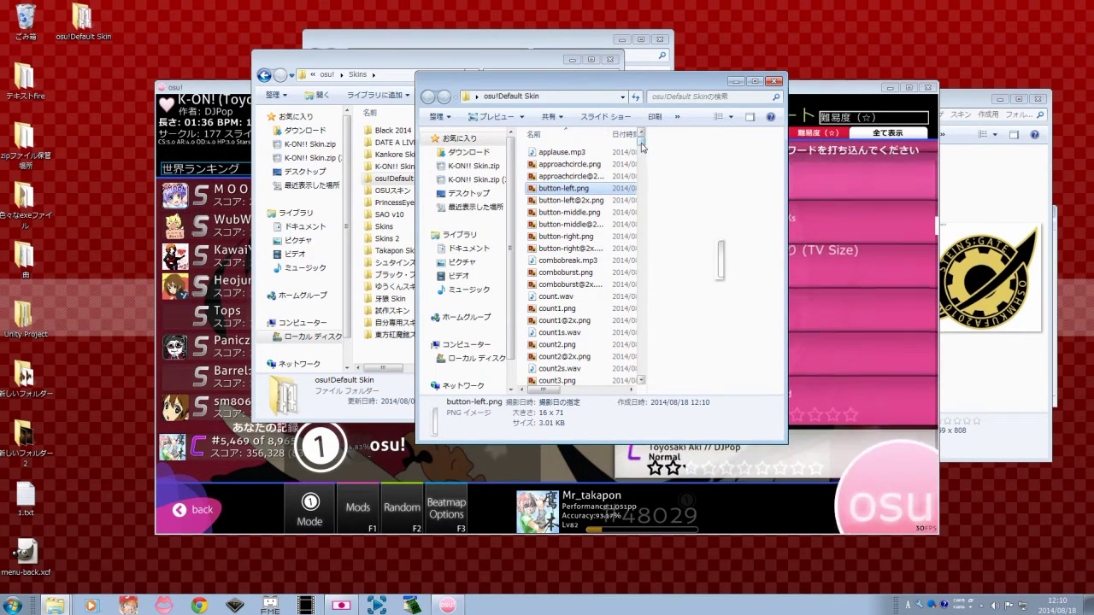
pyautogui.moveTo(642, 147); pyautogui.dragTo(645, 154)
# Step: Try to search the copied osu!Default Skin folder for files with @ in their names, and clear the search
pyautogui.click(722, 92)
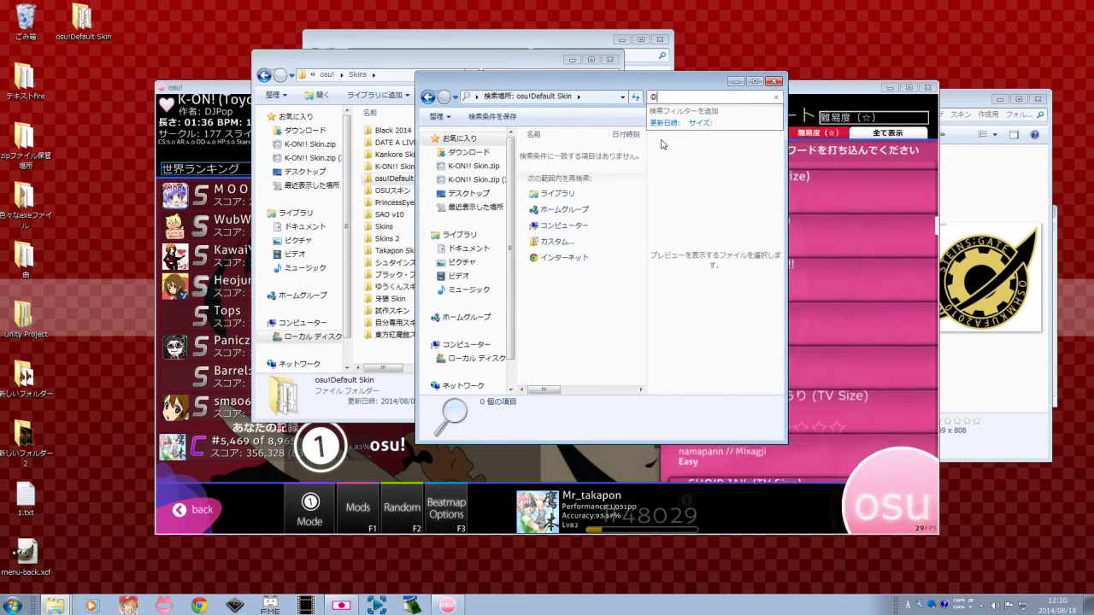
pyautogui.press('BackSpace')
pyautogui.press('Zenkaku_Hankaku')
pyautogui.write('p')
pyautogui.press('BackSpace')
pyautogui.write('@')
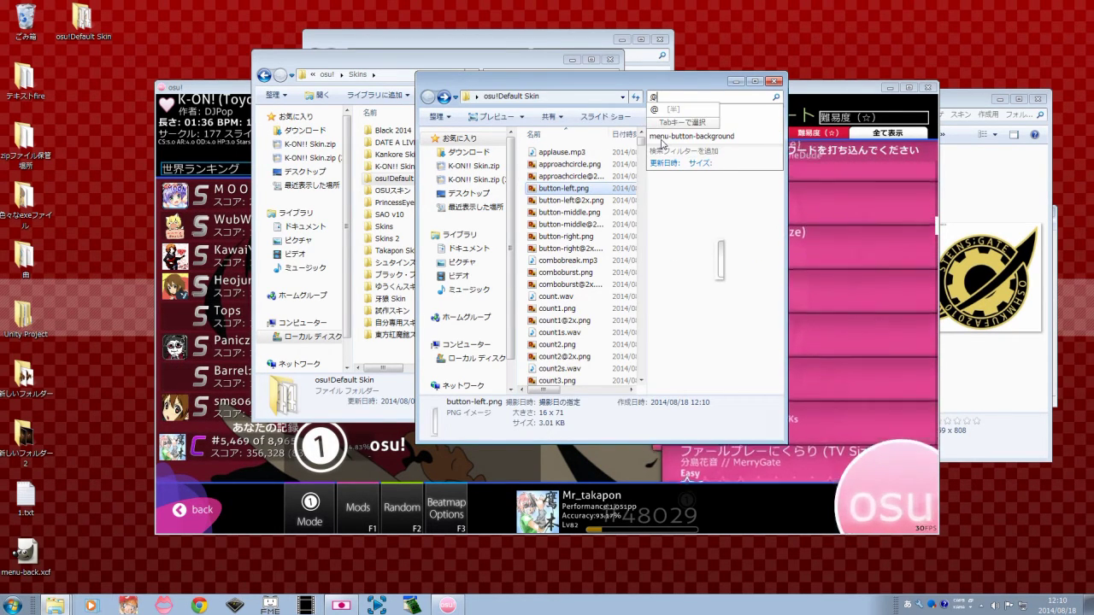
pyautogui.press('BackSpace')
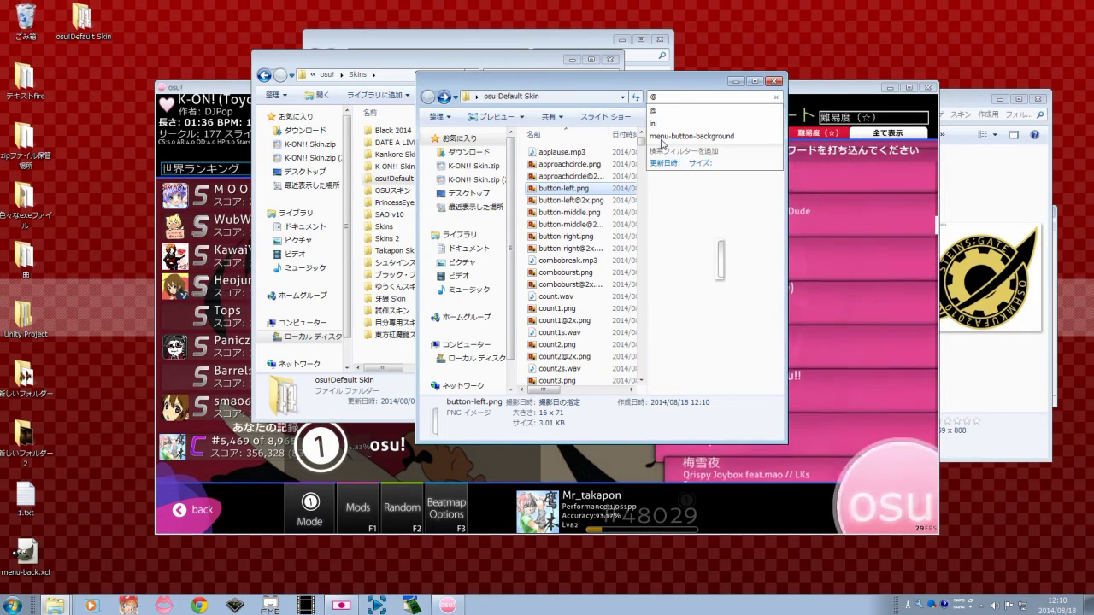
pyautogui.press('BackSpace')
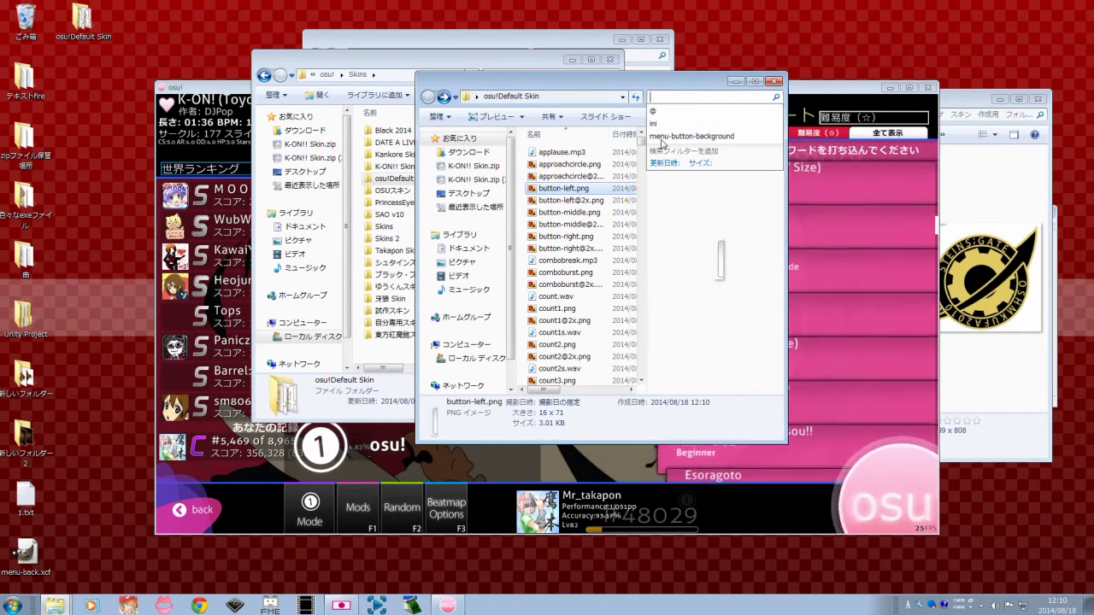
pyautogui.press('Return')
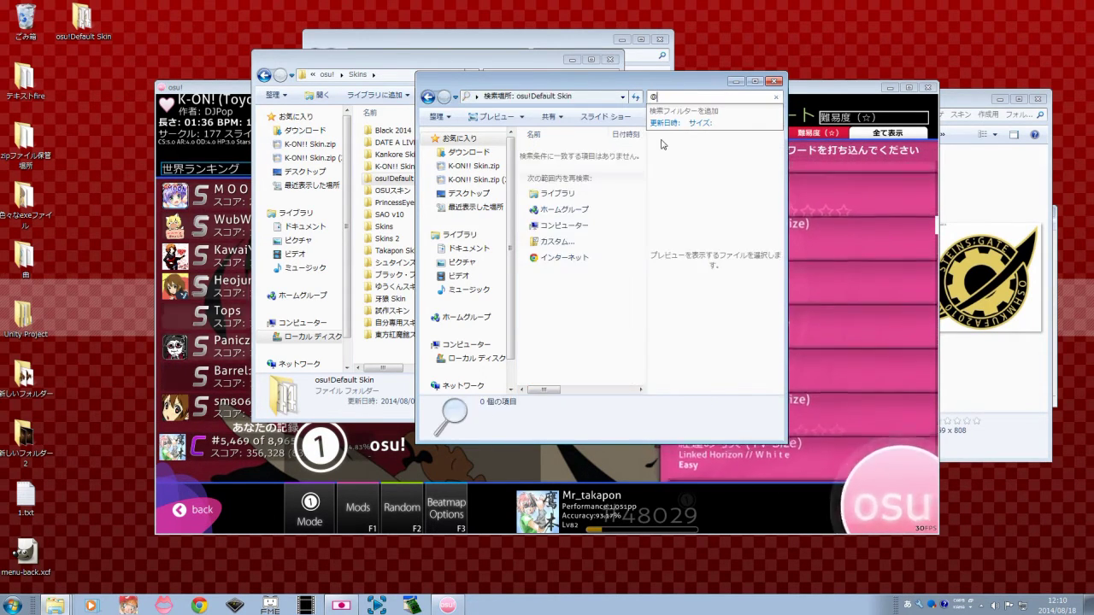
pyautogui.press('BackSpace')
pyautogui.press('Return')
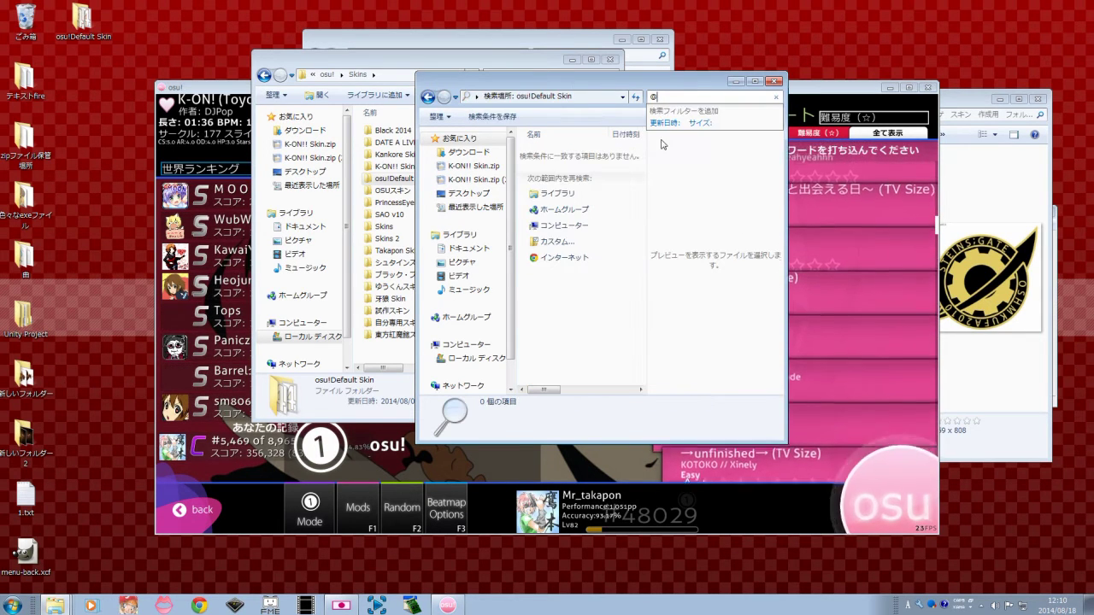
pyautogui.press('BackSpace')
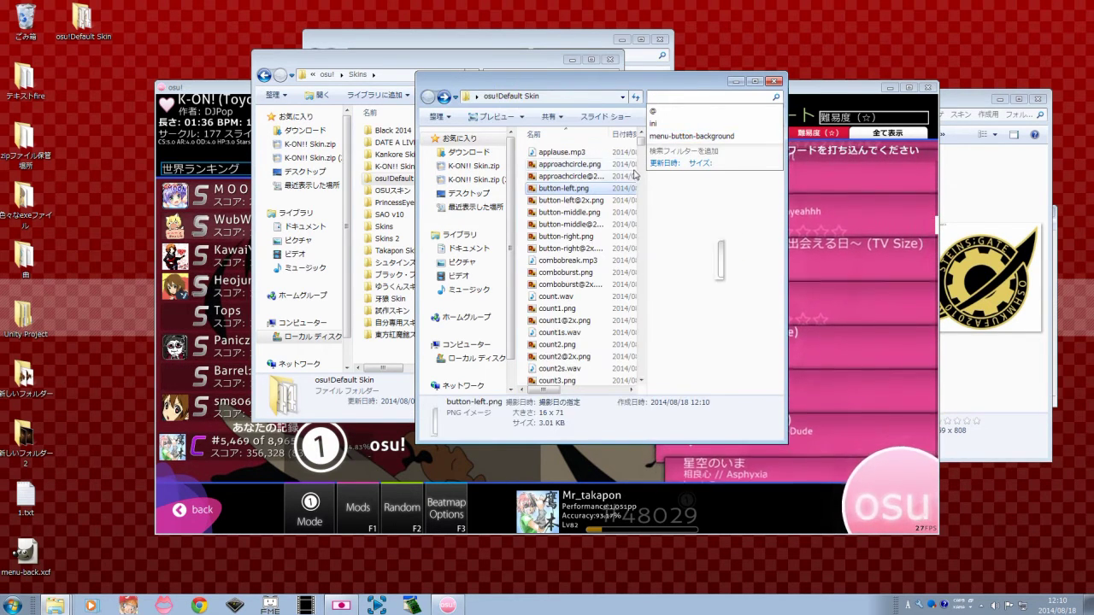
pyautogui.click(614, 176)
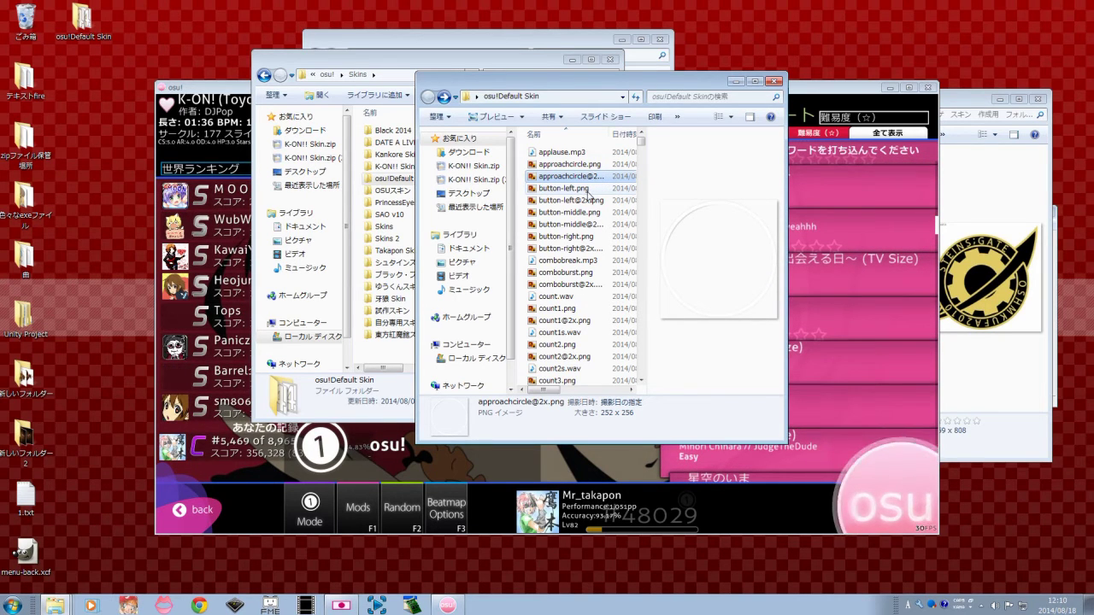
pyautogui.click(660, 96)
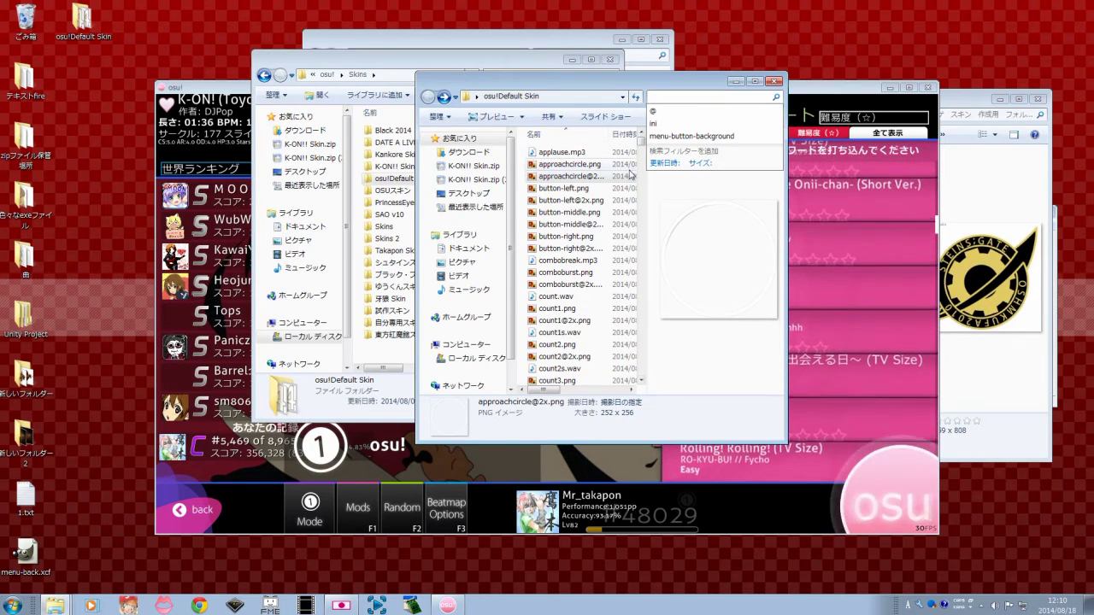
pyautogui.click(659, 188)
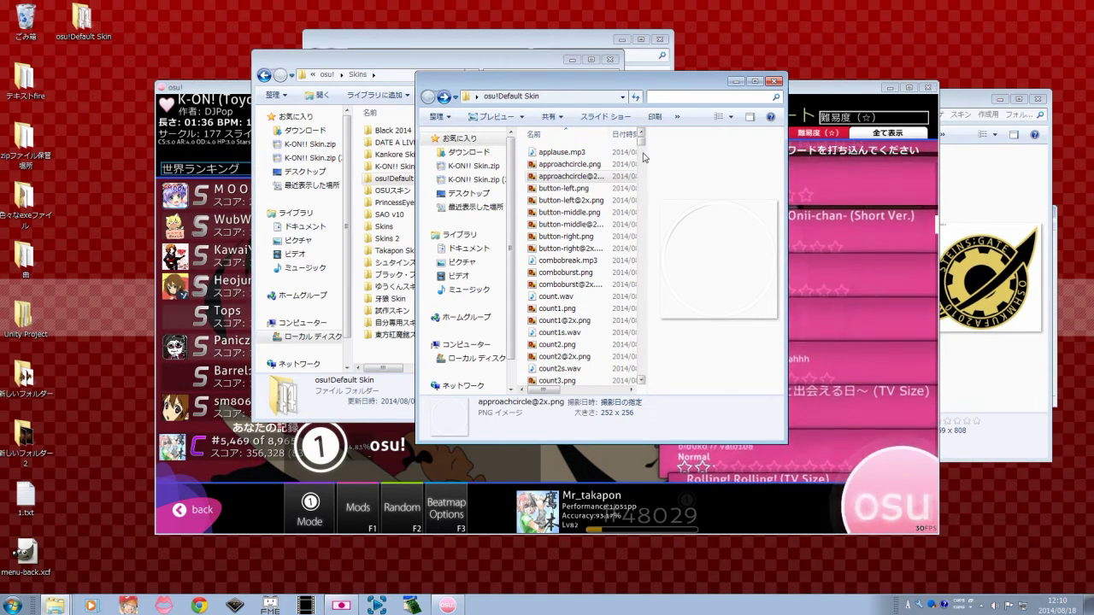
# Step: Search the copied osu!Default Skin folder for taiko, delete all matching files, and return to the full file list
pyautogui.scroll(-6, 638, 142)
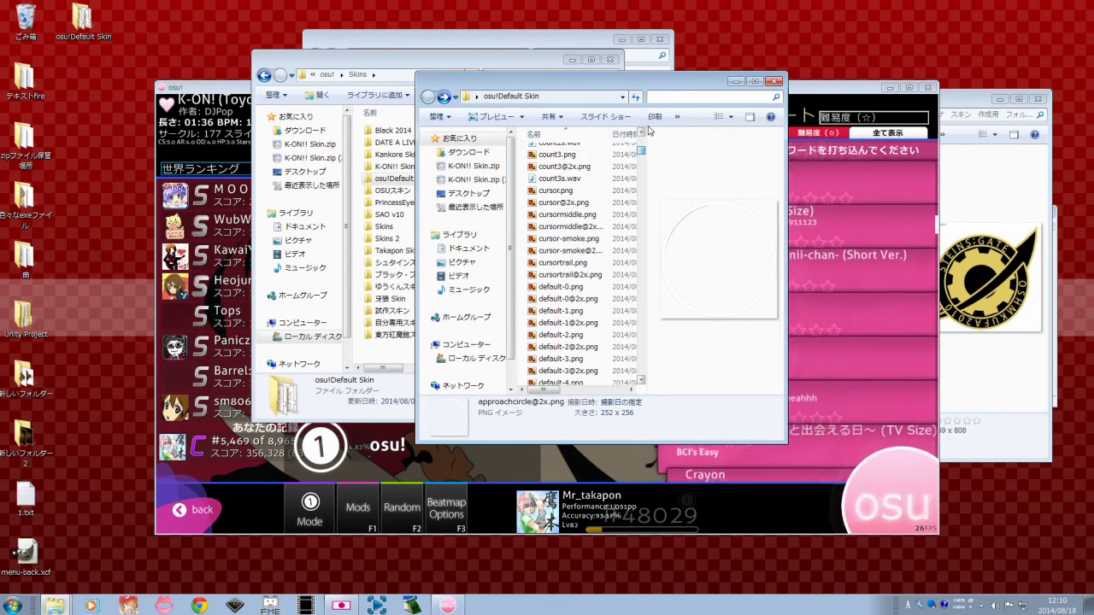
pyautogui.click(671, 99)
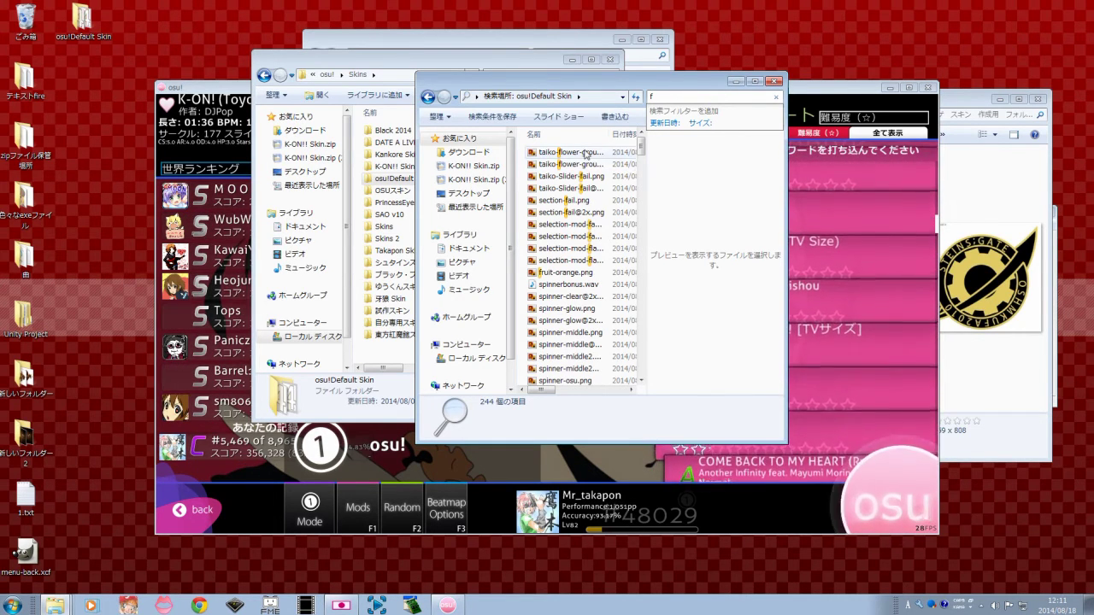
pyautogui.click(586, 154)
pyautogui.click(683, 94)
pyautogui.write('taiko')
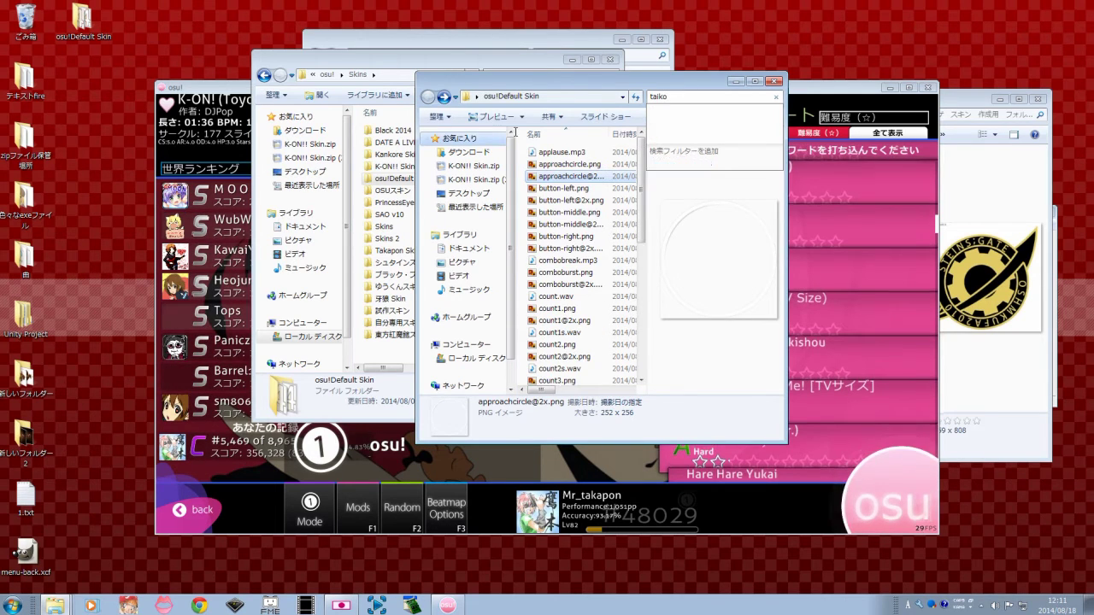
pyautogui.moveTo(523, 154); pyautogui.dragTo(593, 284)
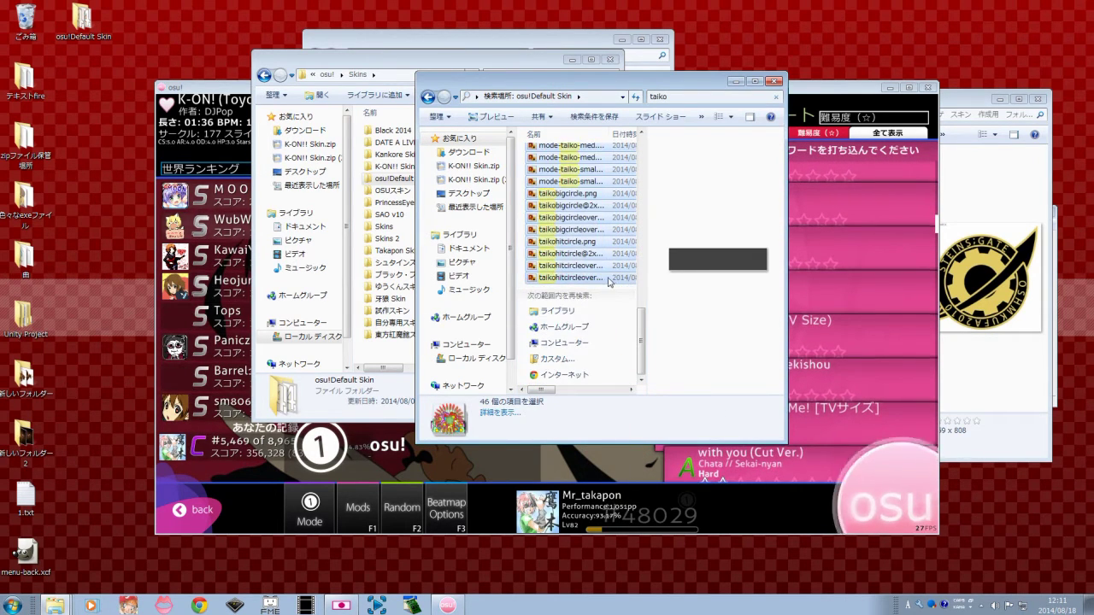
pyautogui.rightClick(609, 279)
pyautogui.click(460, 451)
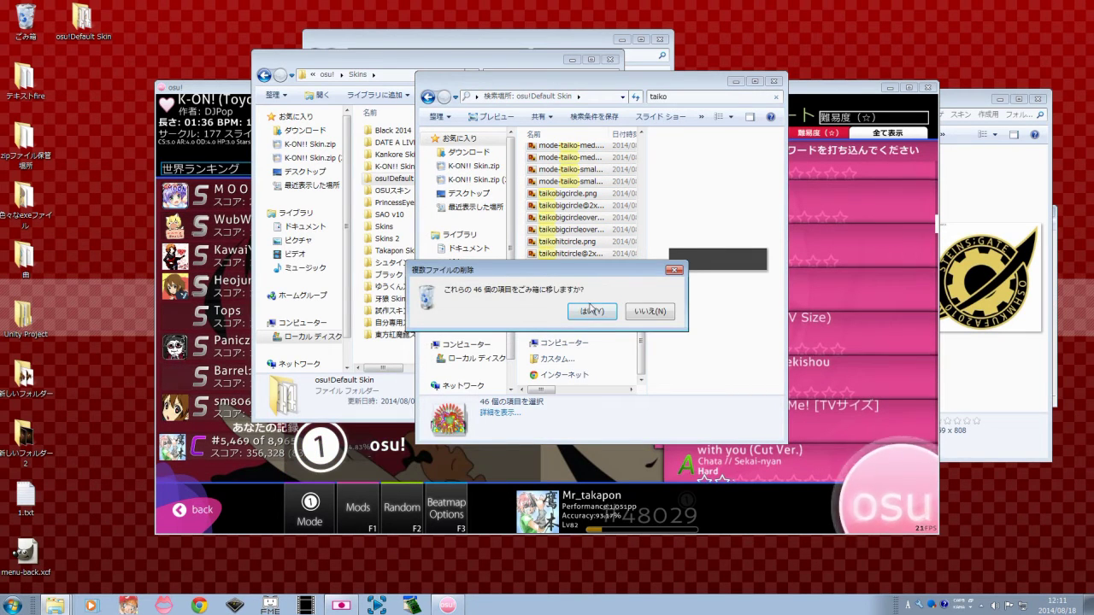
pyautogui.press('Return')
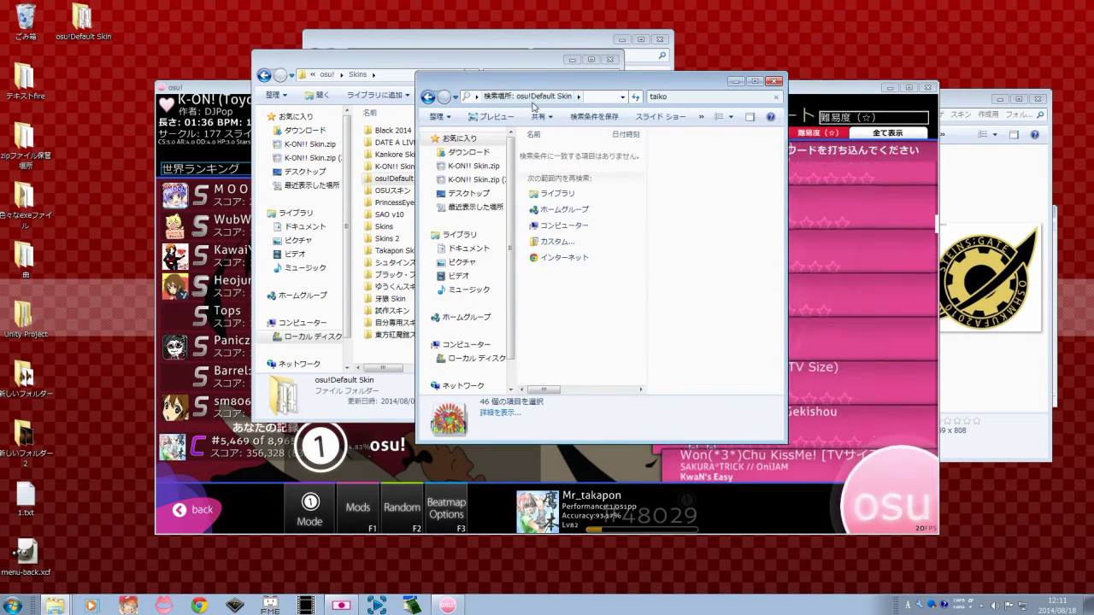
pyautogui.click(430, 97)
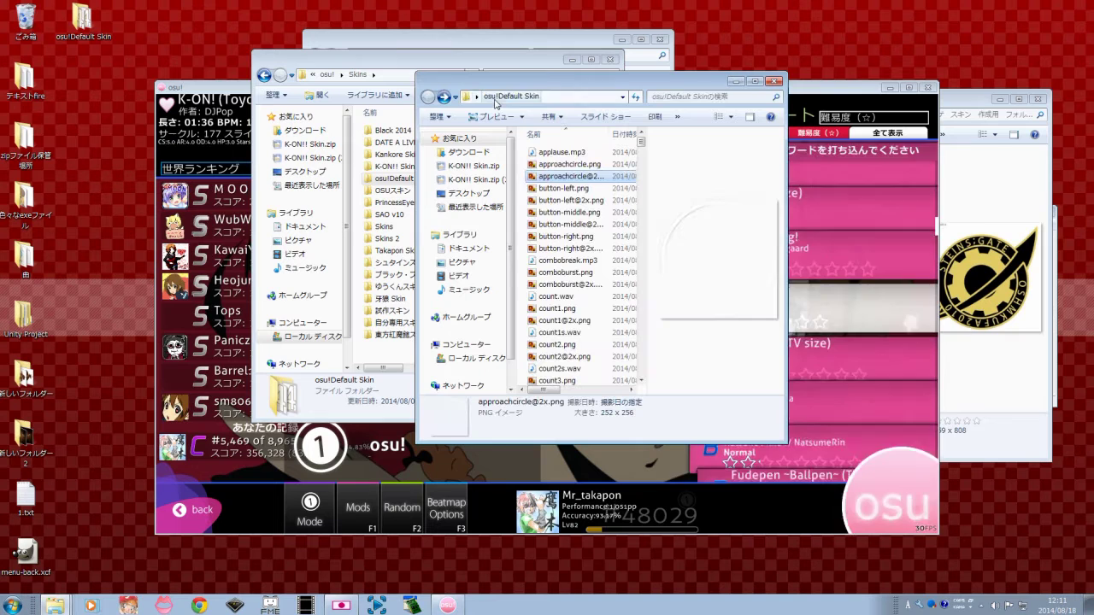
pyautogui.click(675, 97)
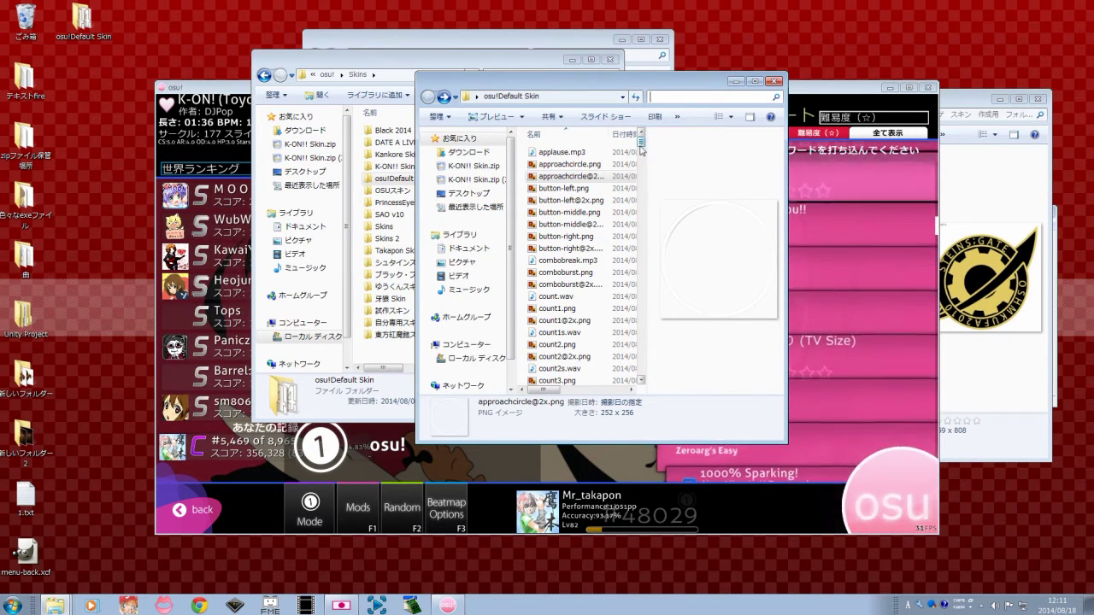
pyautogui.moveTo(645, 150); pyautogui.dragTo(644, 168)
pyautogui.click(684, 96)
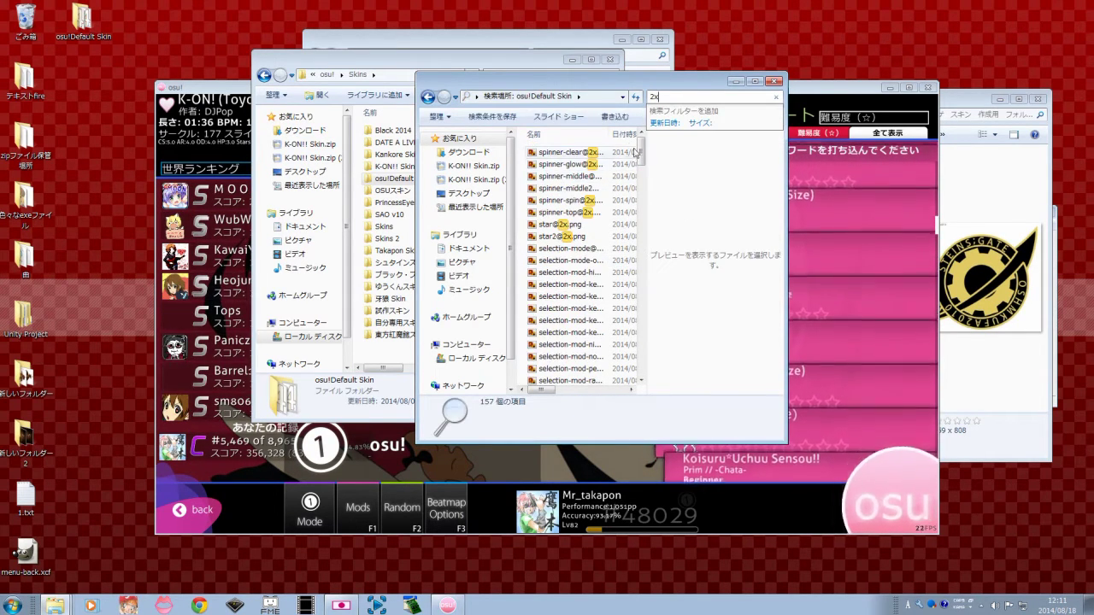
pyautogui.moveTo(525, 152); pyautogui.dragTo(604, 240)
pyautogui.click(588, 236)
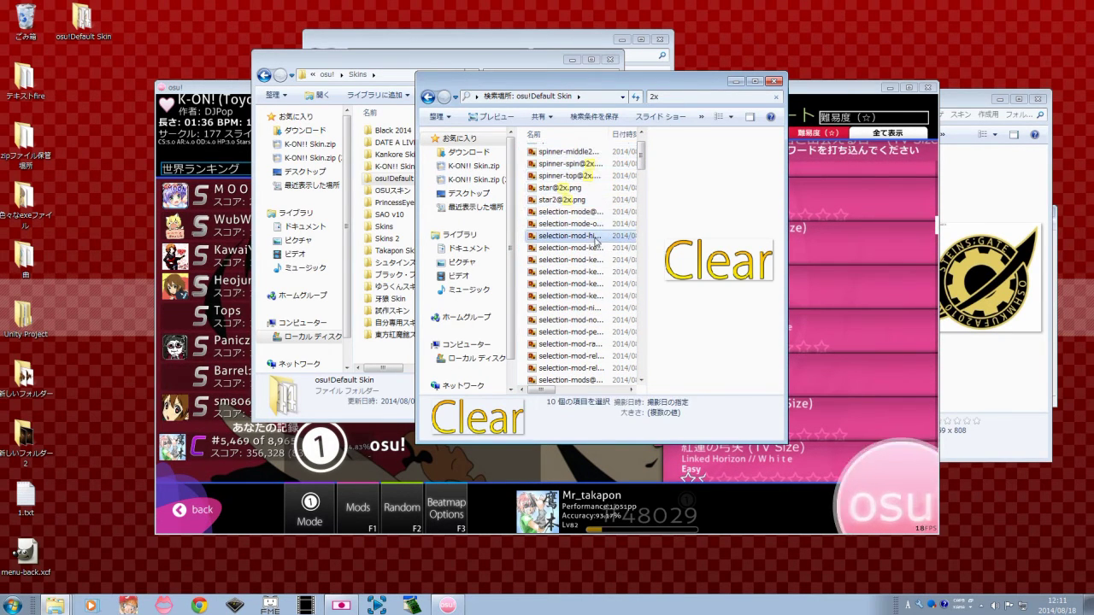
pyautogui.scroll(1, 643, 167)
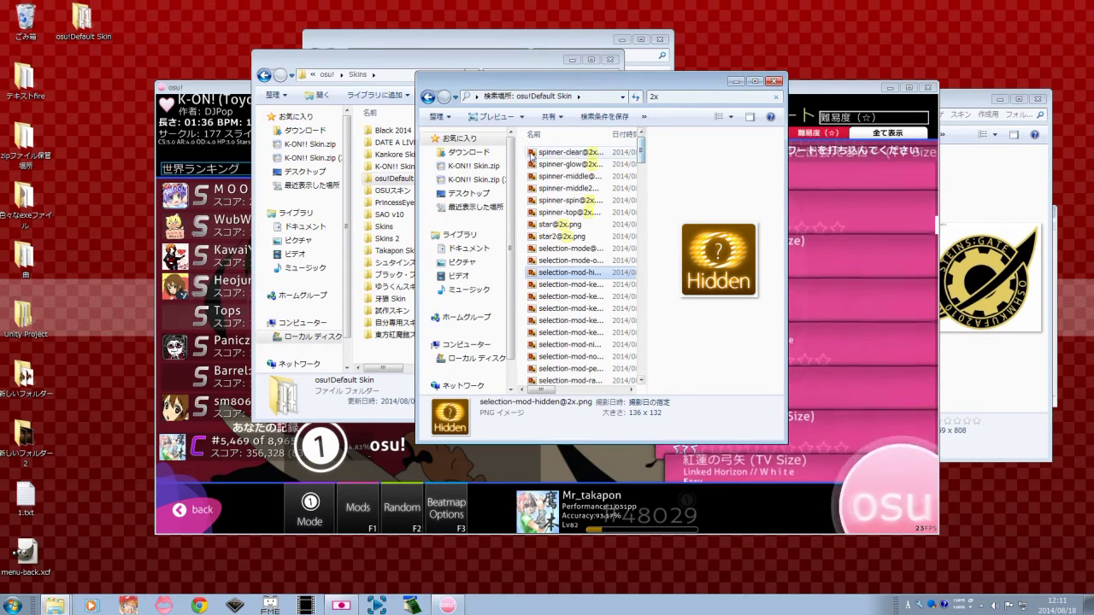
pyautogui.moveTo(525, 152); pyautogui.dragTo(588, 282)
pyautogui.rightClick(585, 280)
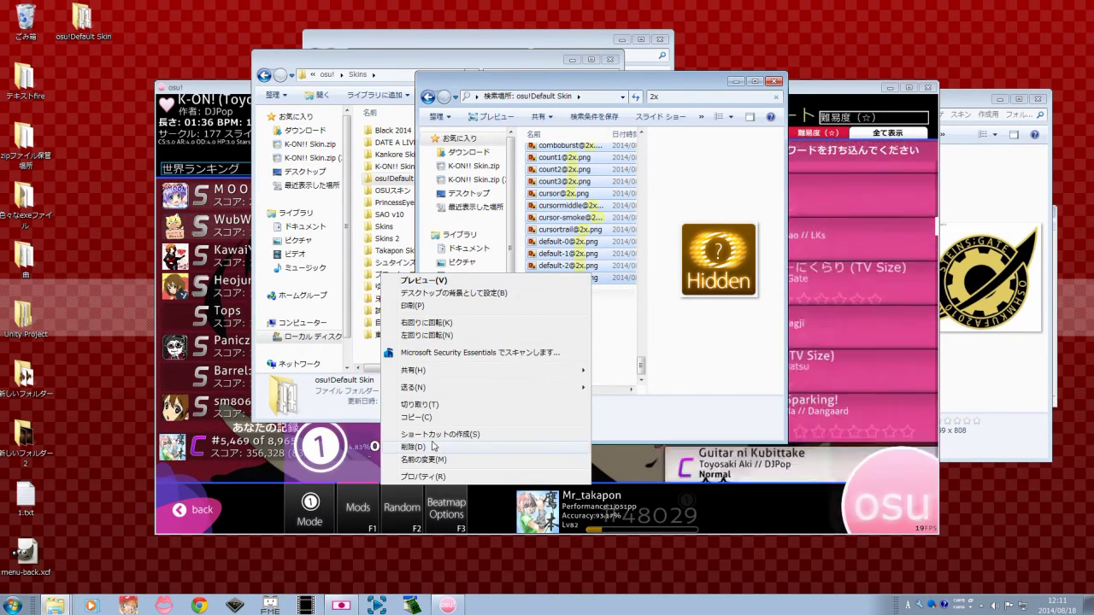
pyautogui.click(414, 447)
pyautogui.press('Return')
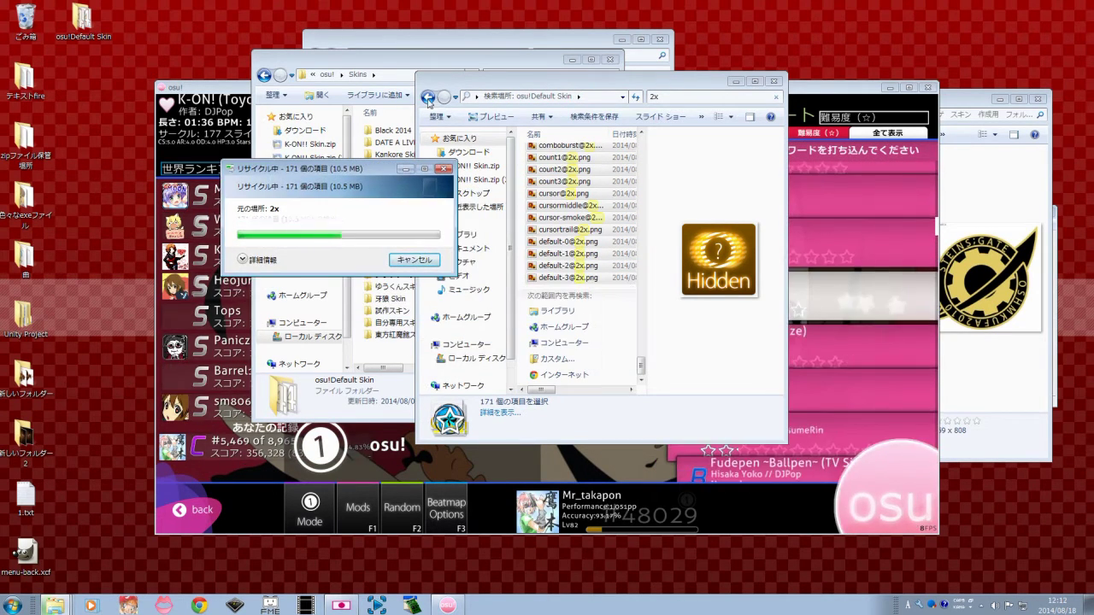
pyautogui.click(428, 97)
# Step: Search the copied folder for fru, delete fruit-apple.png through fruit-ryuuta.png, and return to the full file list
pyautogui.click(674, 98)
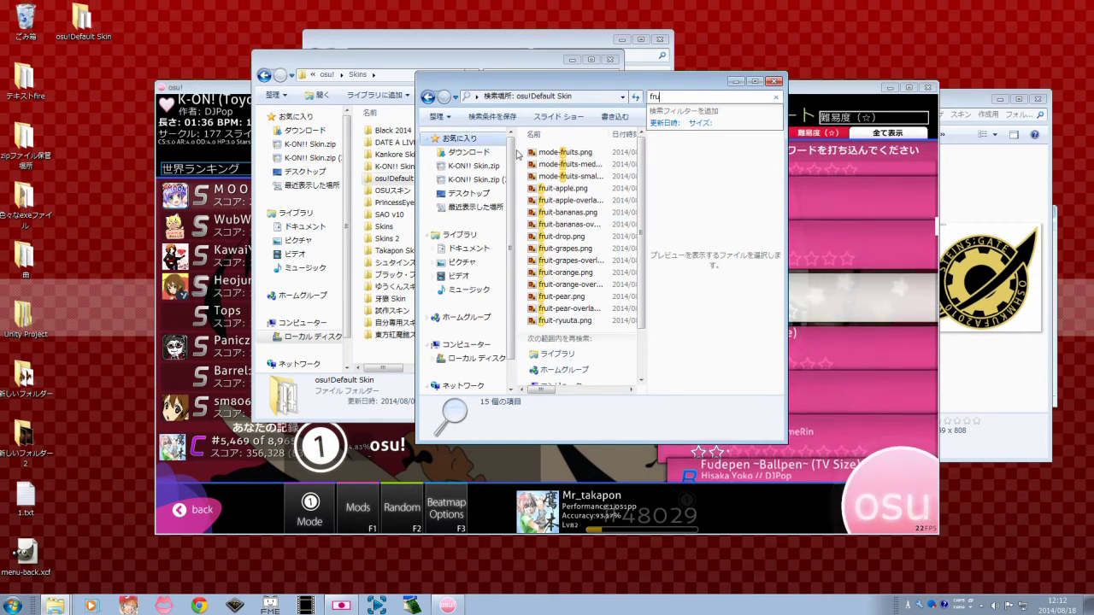
pyautogui.moveTo(522, 156); pyautogui.dragTo(547, 327)
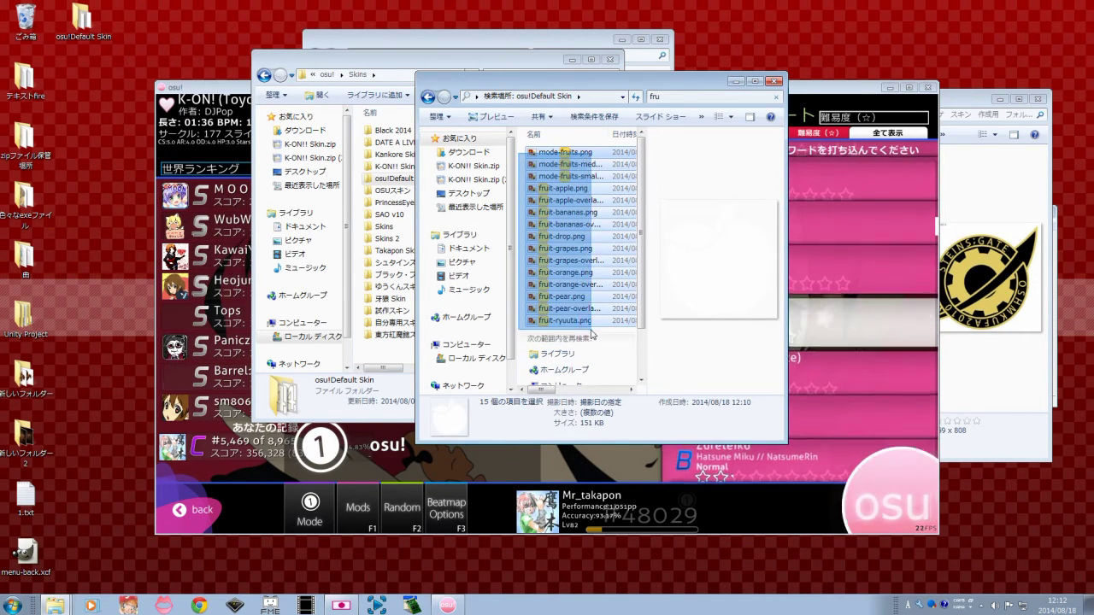
pyautogui.click(579, 176)
pyautogui.click(585, 154)
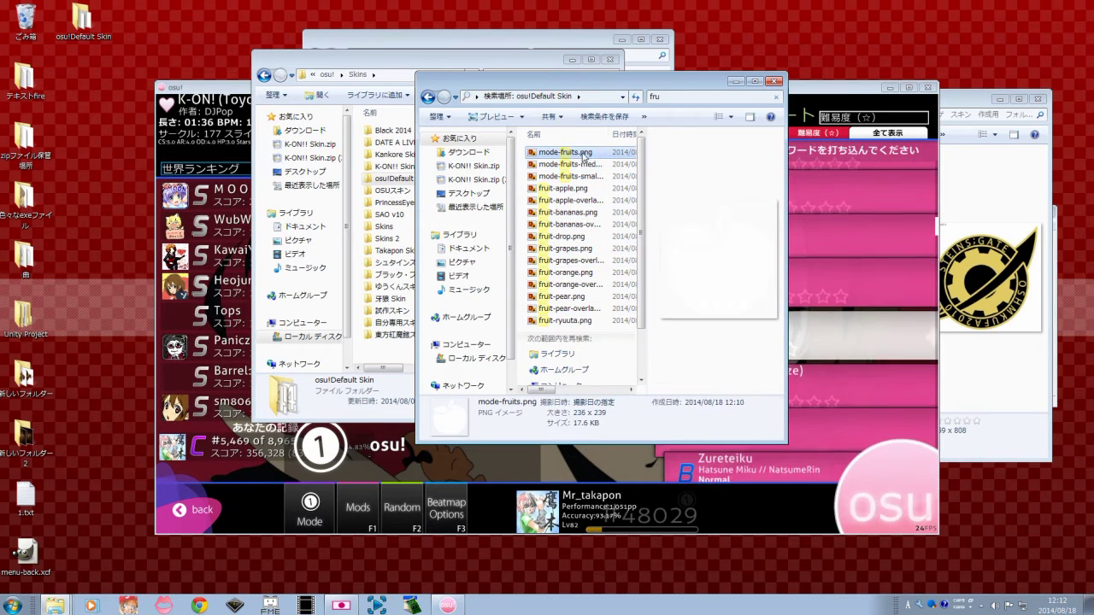
pyautogui.click(568, 177)
pyautogui.moveTo(521, 188); pyautogui.dragTo(571, 323)
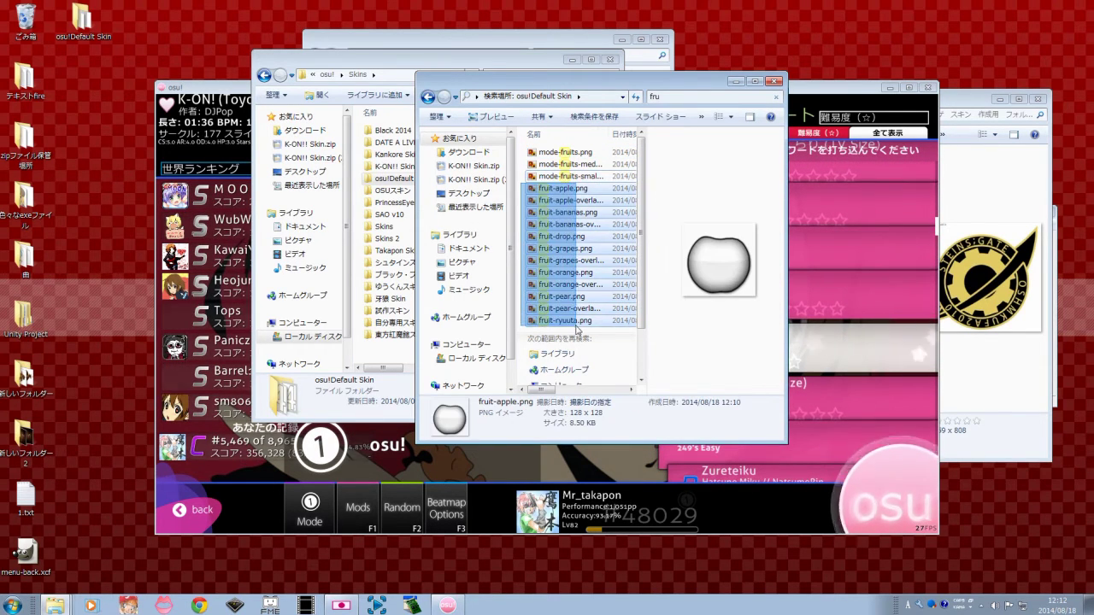
pyautogui.rightClick(571, 316)
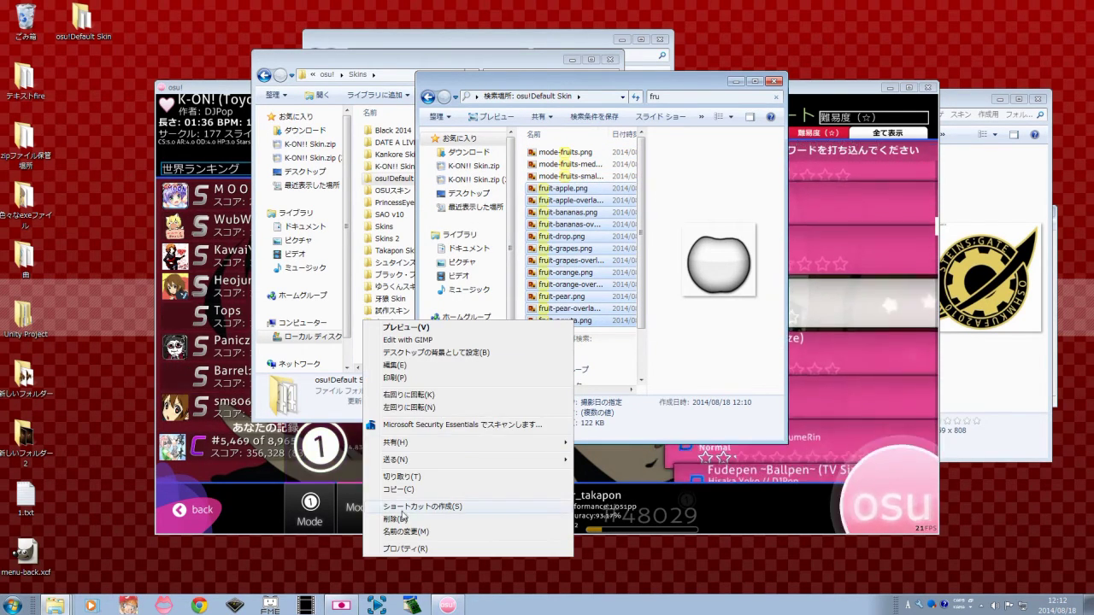
pyautogui.click(395, 519)
pyautogui.click(593, 311)
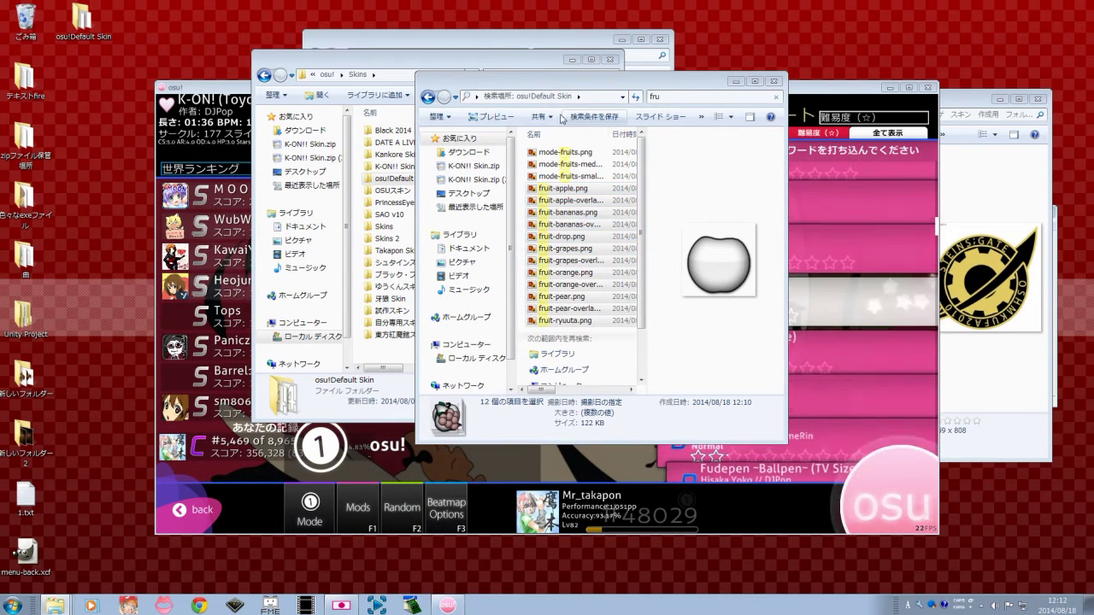
pyautogui.click(430, 98)
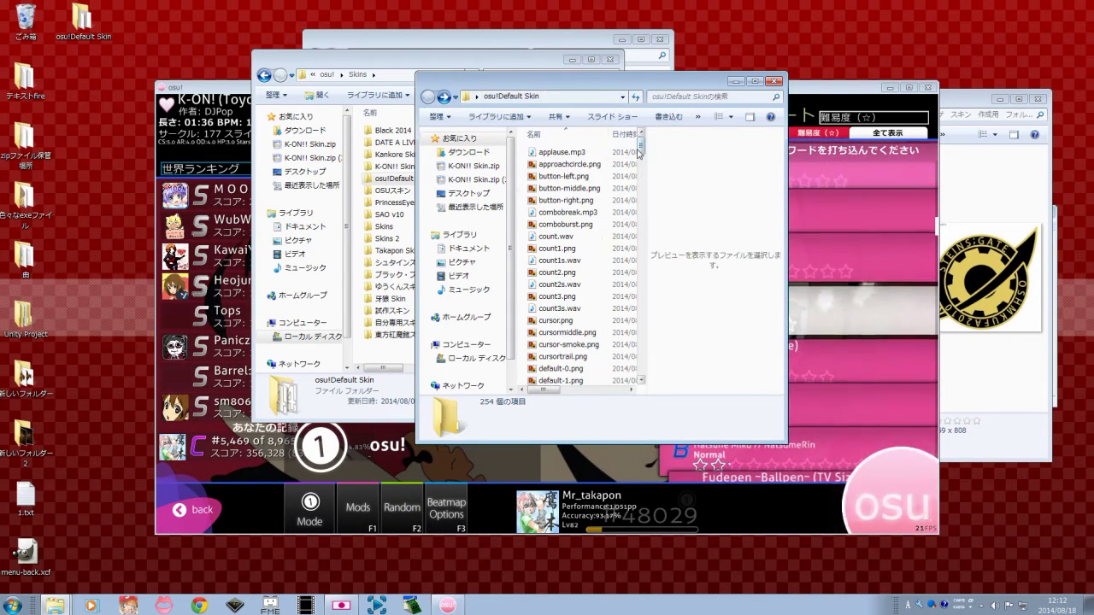
# Step: Search the copied folder for mania and delete the mania-hit, mania-key and first mania-note1 images from the results
pyautogui.moveTo(642, 152); pyautogui.dragTo(646, 193)
pyautogui.moveTo(640, 207); pyautogui.dragTo(640, 205)
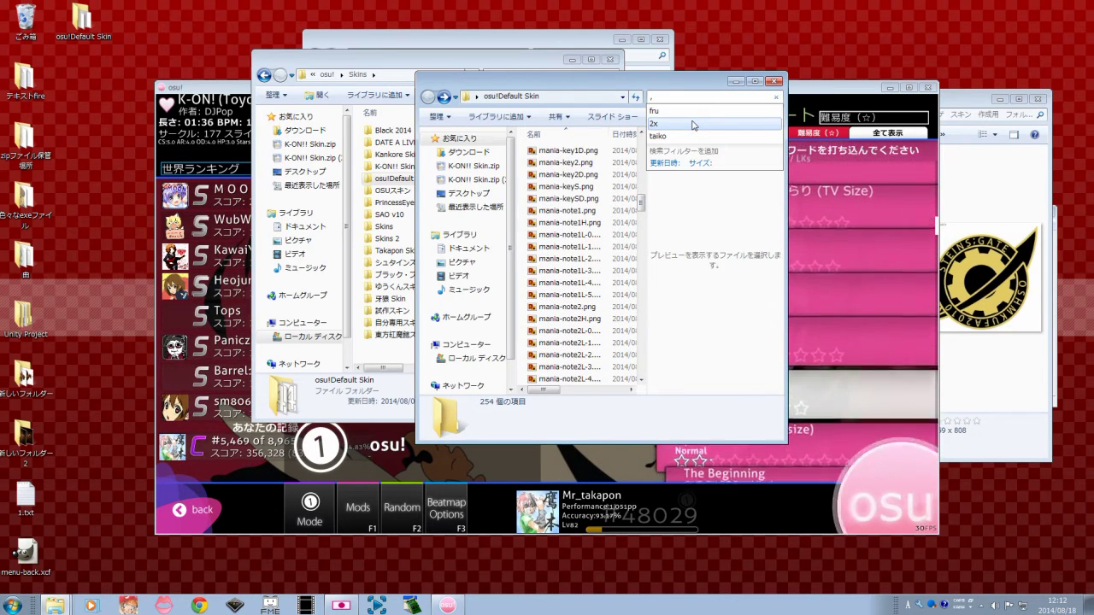
pyautogui.write('mania')
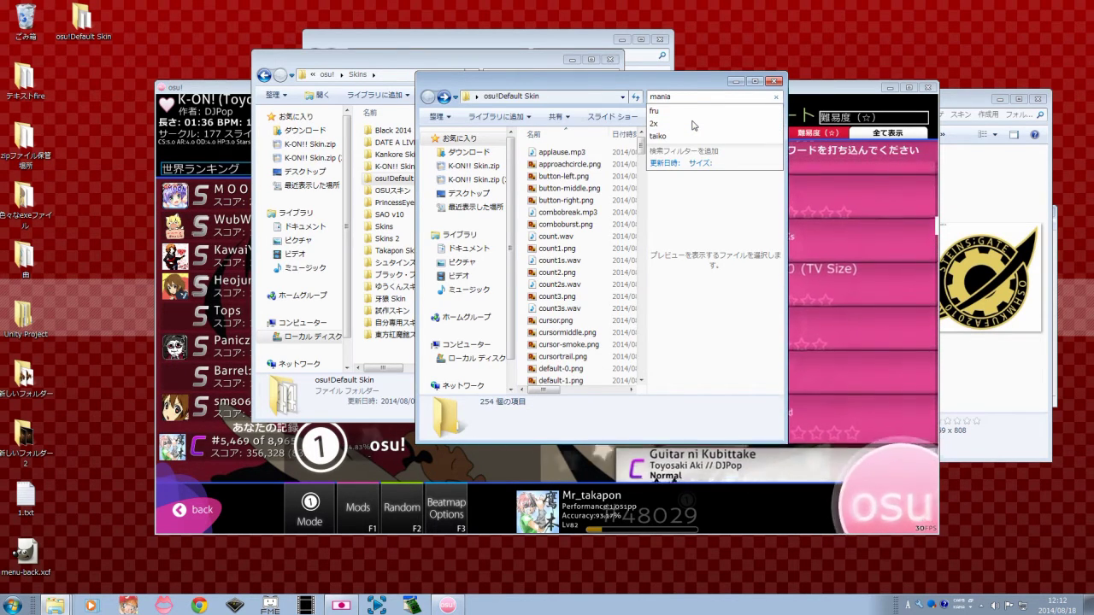
pyautogui.press('Return')
pyautogui.click(521, 153)
pyautogui.press('F2')
pyautogui.moveTo(516, 155); pyautogui.dragTo(621, 269)
pyautogui.moveTo(641, 334); pyautogui.dragTo(645, 281)
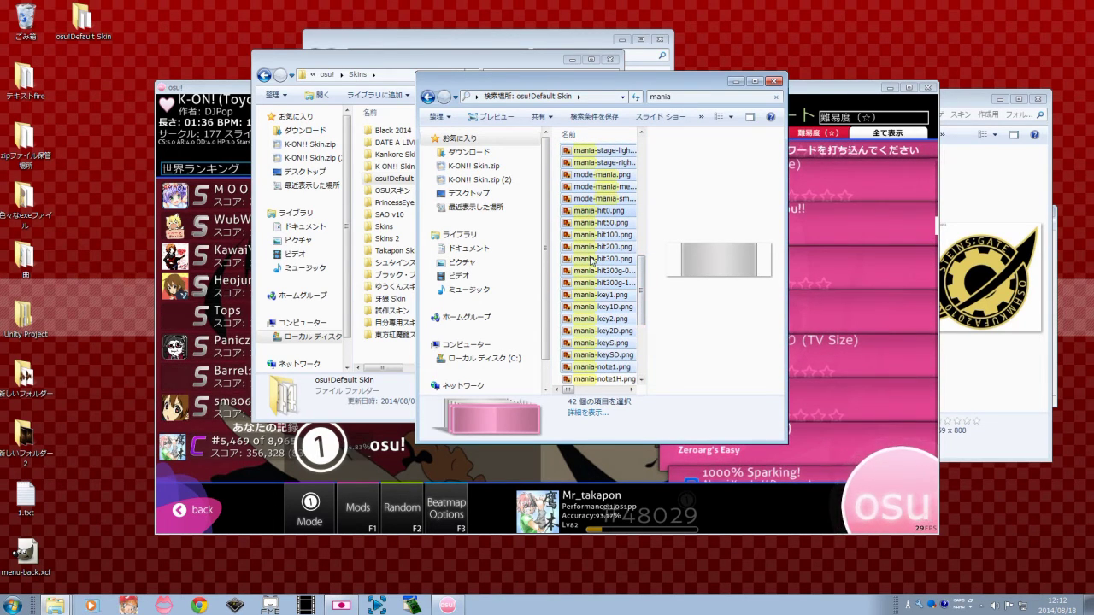
pyautogui.click(589, 205)
pyautogui.moveTo(562, 203); pyautogui.dragTo(602, 282)
pyautogui.rightClick(602, 282)
pyautogui.click(466, 447)
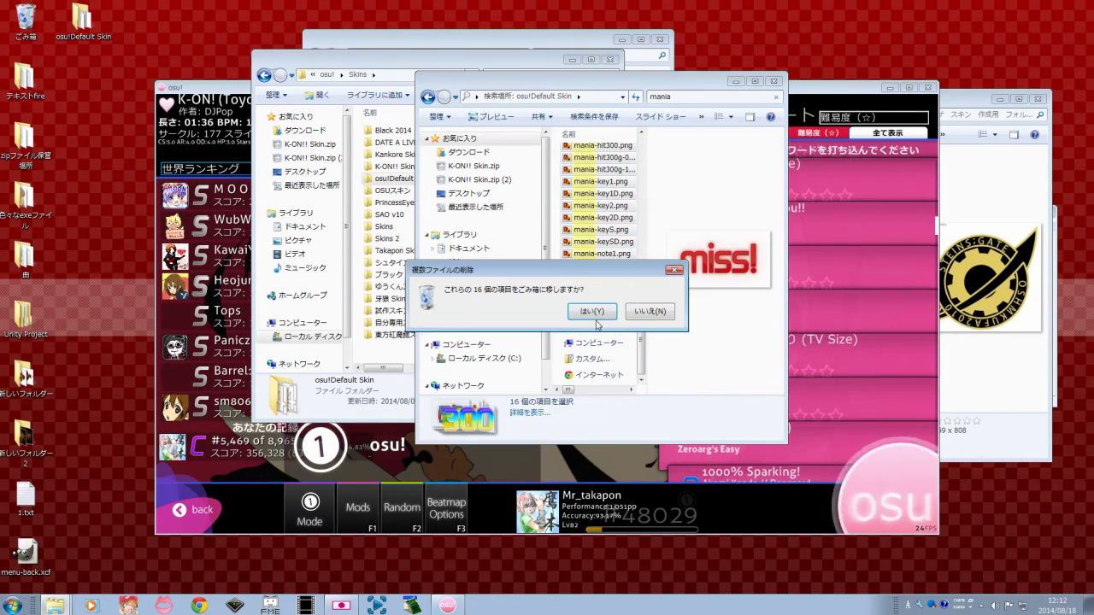
pyautogui.click(598, 312)
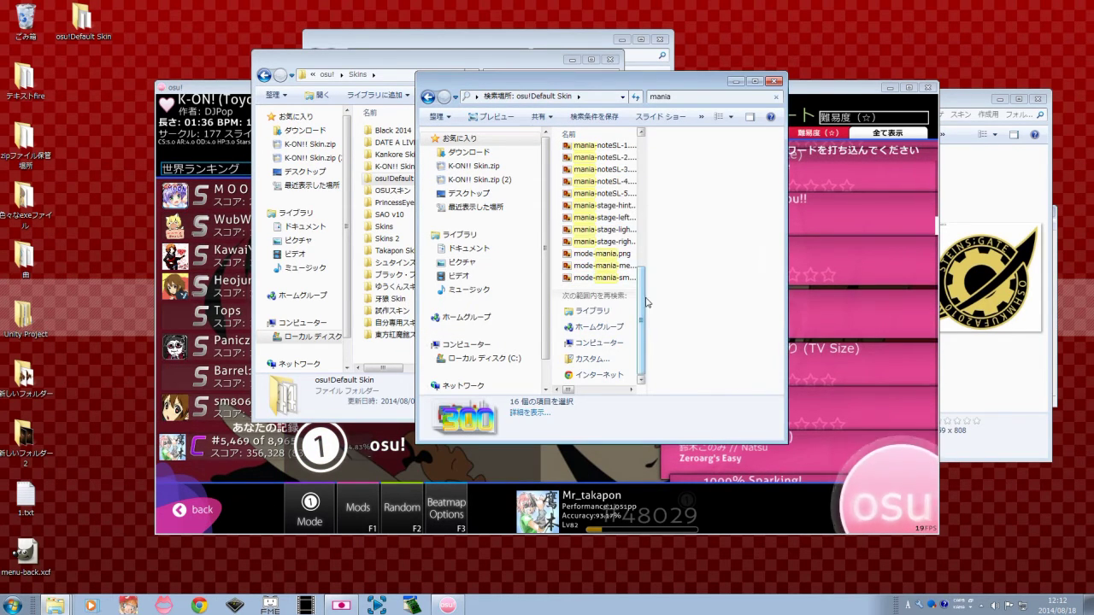
# Step: Delete the remaining mania-note and mania-stage images, leaving out the mode-mania files
pyautogui.moveTo(647, 302); pyautogui.dragTo(647, 171)
pyautogui.moveTo(628, 282); pyautogui.dragTo(630, 121)
pyautogui.rightClick(612, 166)
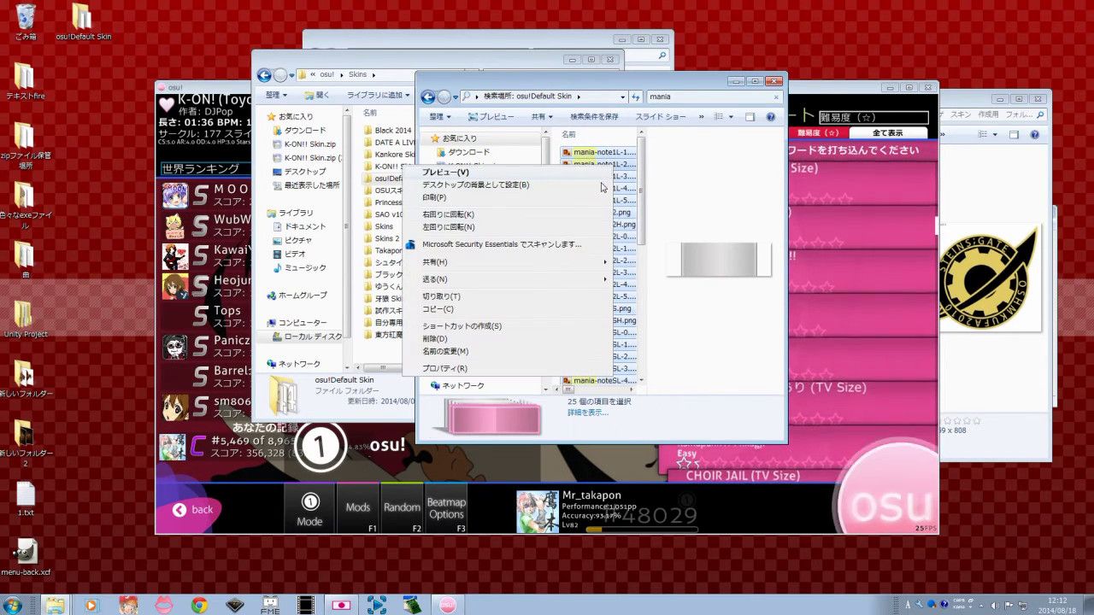
pyautogui.click(469, 339)
pyautogui.click(598, 312)
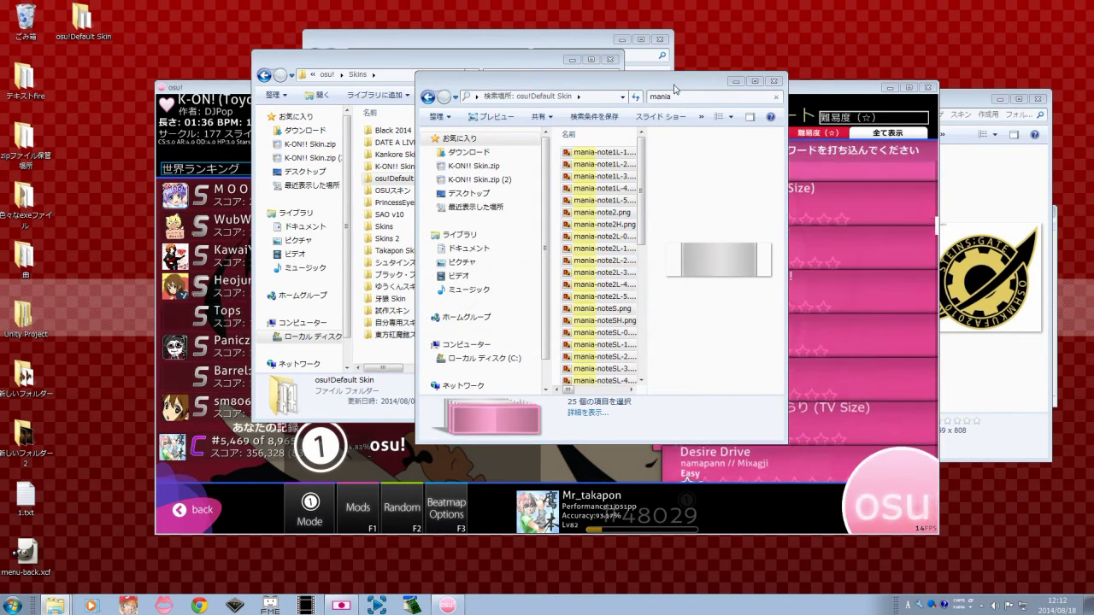
# Step: Close the copied folder's window, permanently empty the Recycle Bin, and bring the Skins folder window forward
pyautogui.moveTo(598, 84); pyautogui.dragTo(730, 70)
pyautogui.click(658, 81)
pyautogui.doubleClick(26, 17)
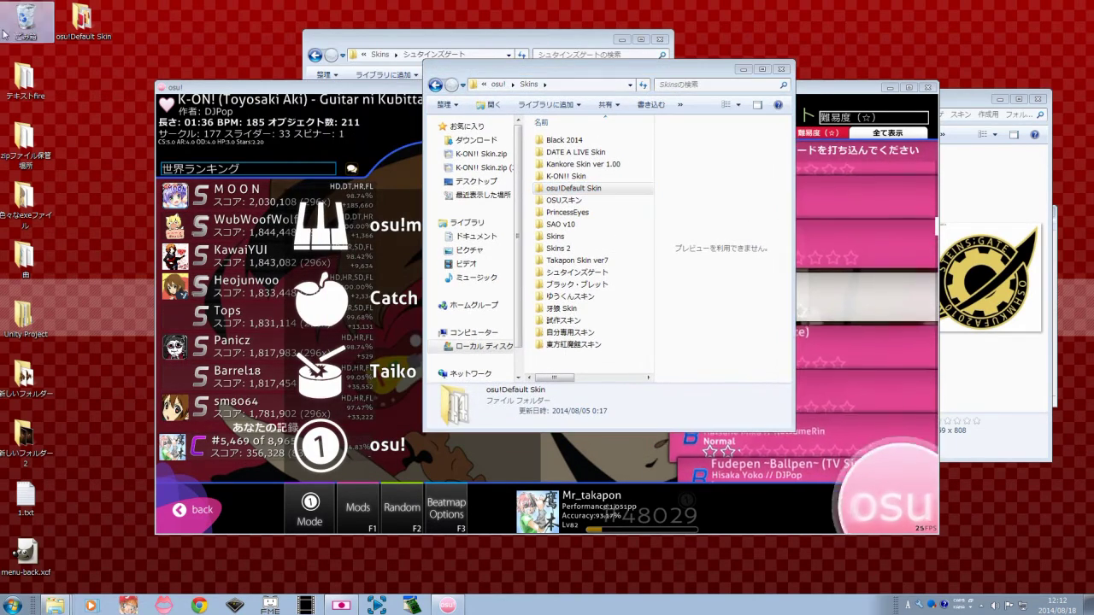
pyautogui.click(517, 119)
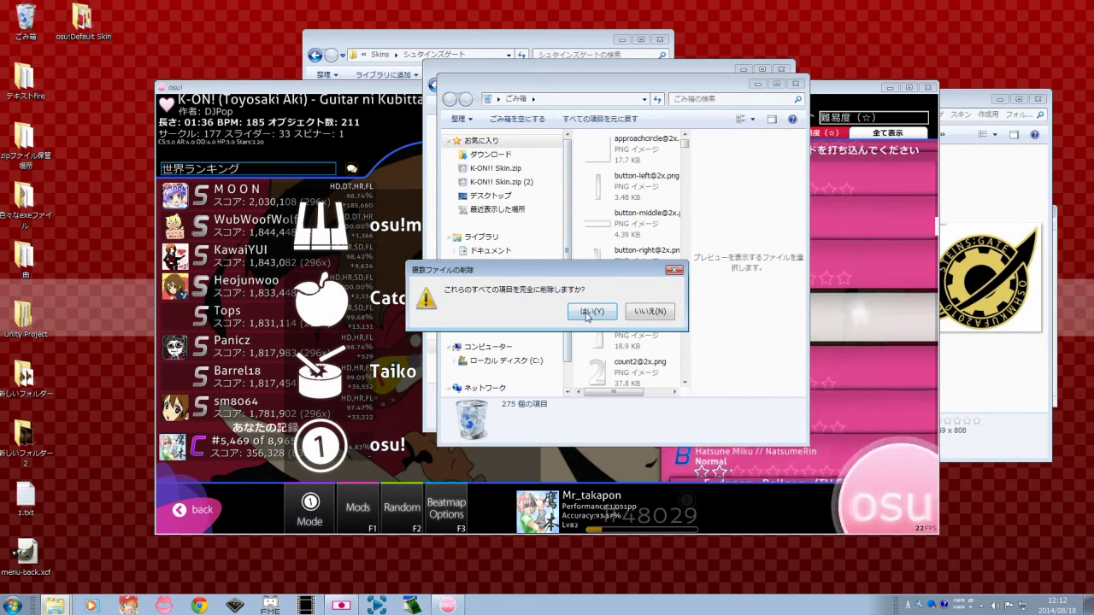
pyautogui.click(654, 311)
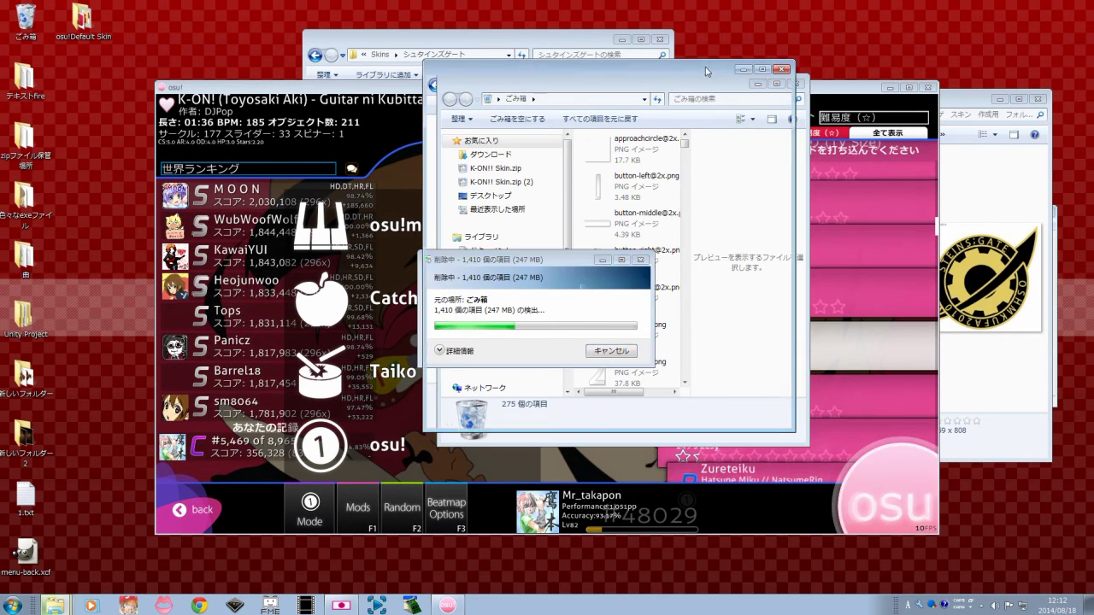
pyautogui.click(598, 64)
pyautogui.moveTo(598, 63); pyautogui.dragTo(501, 49)
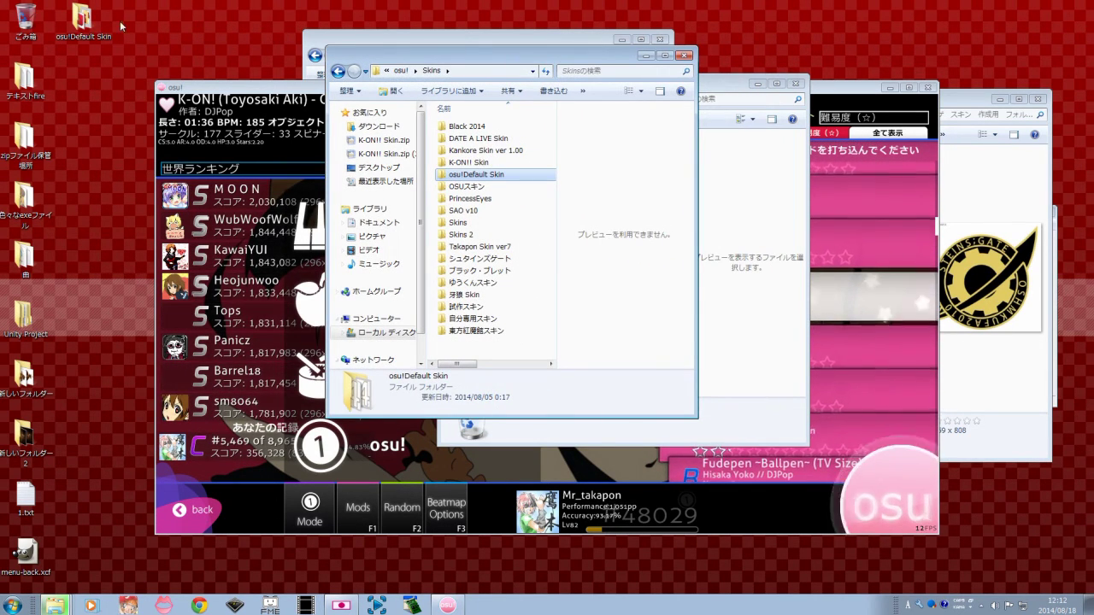
# Step: Rename the desktop copy of the osu!Default Skin folder as tsr Skin
pyautogui.click(95, 42)
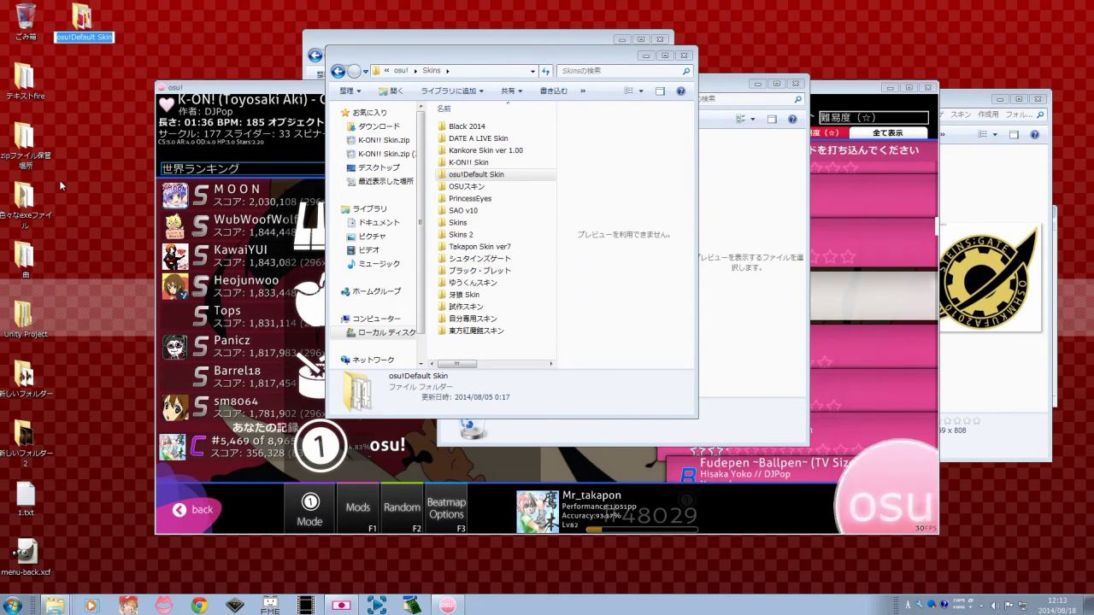
pyautogui.press('End')
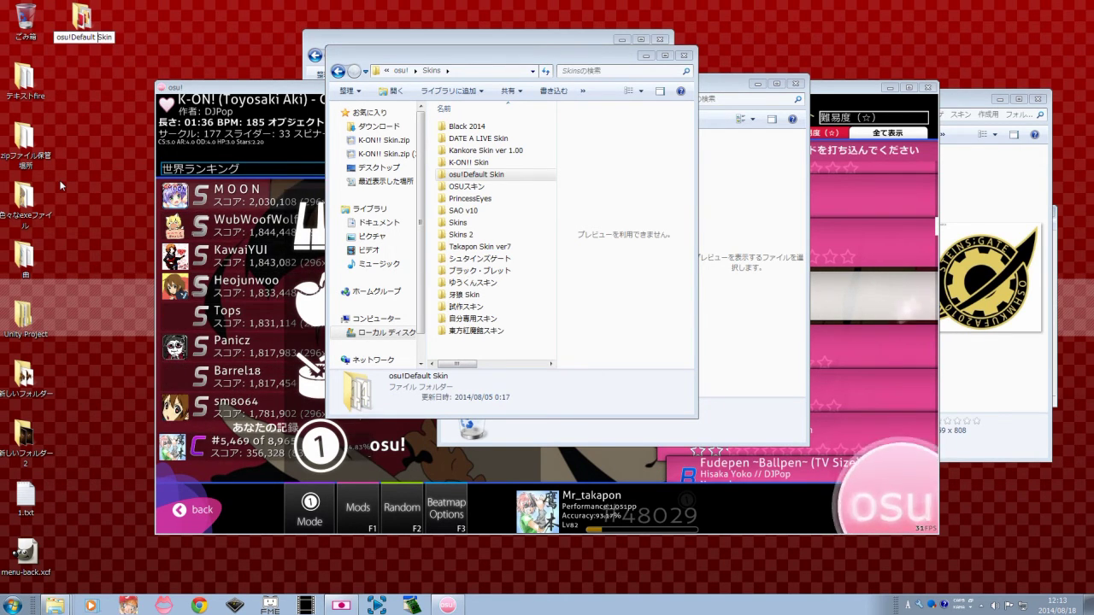
pyautogui.press('BackSpace')
pyautogui.press('BackSpace')
pyautogui.press('BackSpace')
pyautogui.press('BackSpace')
pyautogui.press('BackSpace')
pyautogui.press('BackSpace')
pyautogui.press('BackSpace')
pyautogui.press('BackSpace')
pyautogui.press('BackSpace')
pyautogui.press('BackSpace')
pyautogui.press('BackSpace')
pyautogui.press('BackSpace')
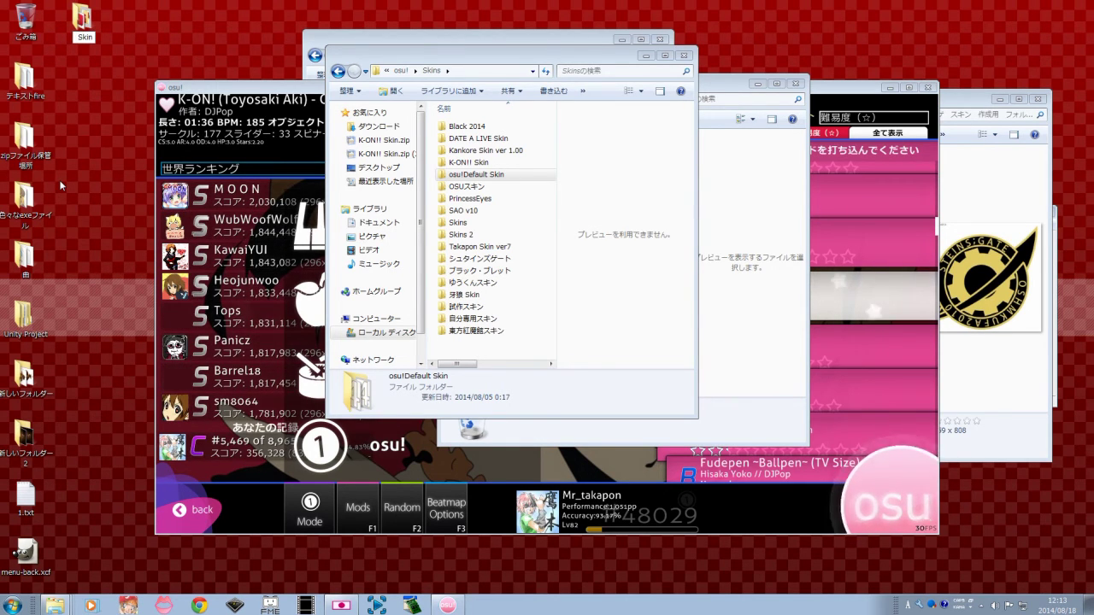
pyautogui.write('tsr')
pyautogui.press('Return')
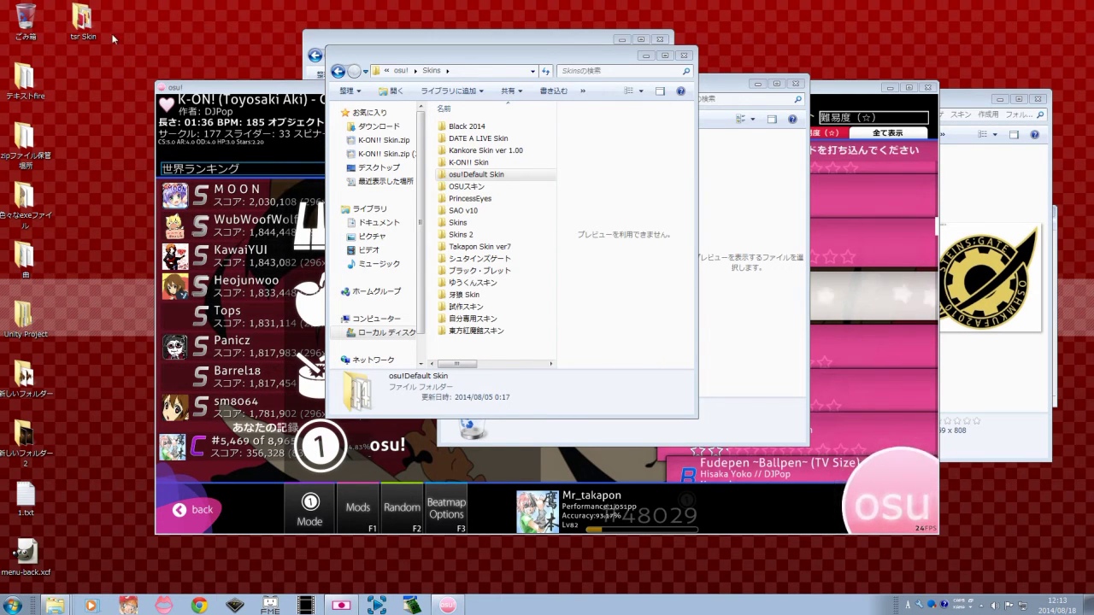
# Step: Paste the tsr Skin folder into osu!'s Skins folder and close the open folder windows in front of the game
pyautogui.click(487, 340)
pyautogui.hotkey('ctrl', 'v')
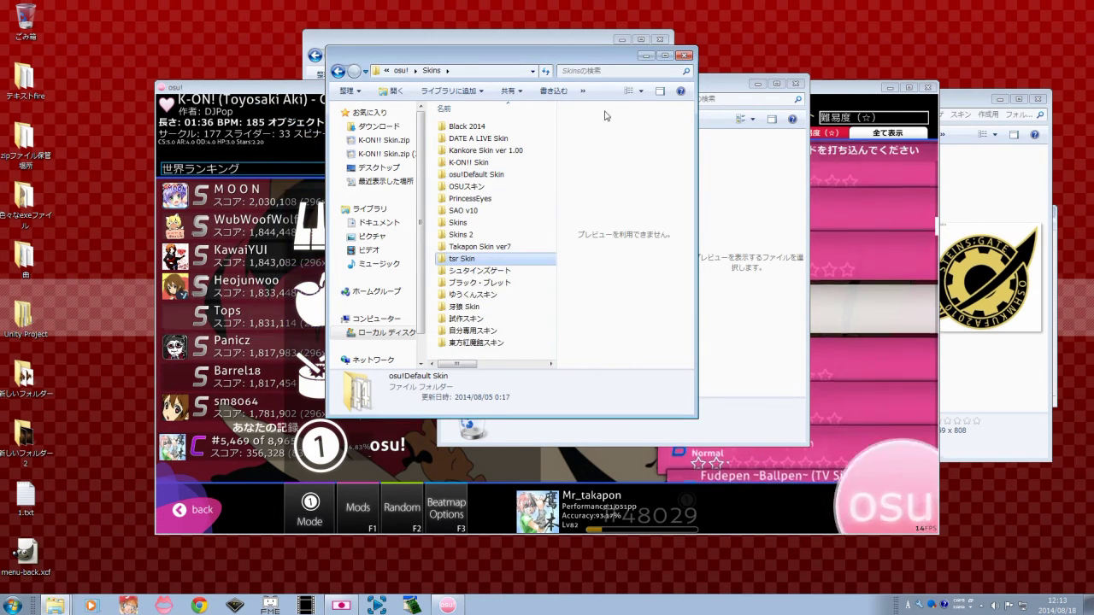
pyautogui.click(685, 55)
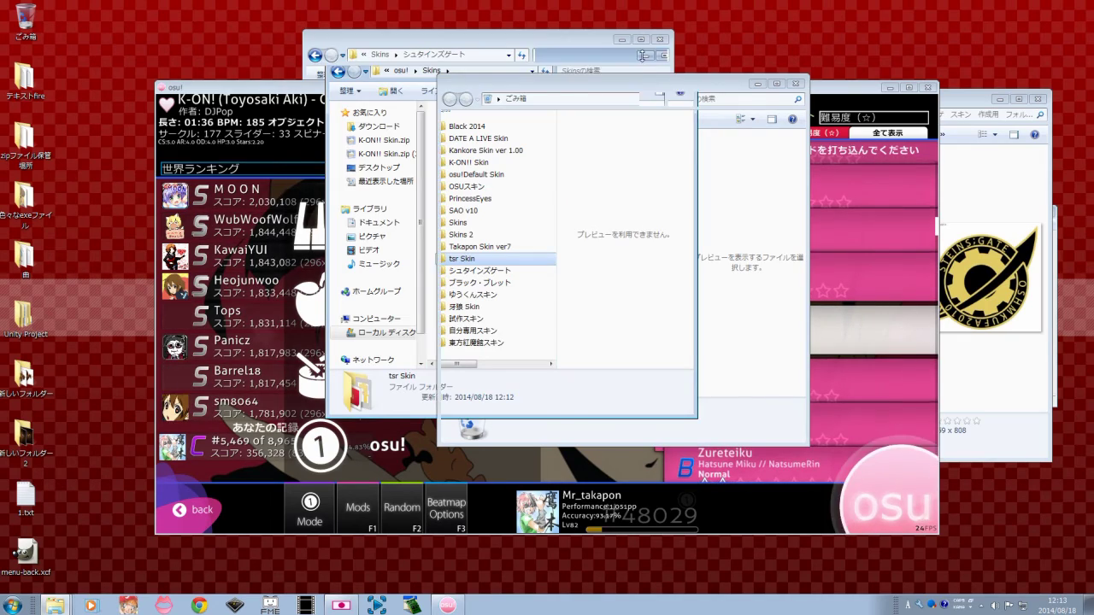
pyautogui.click(625, 42)
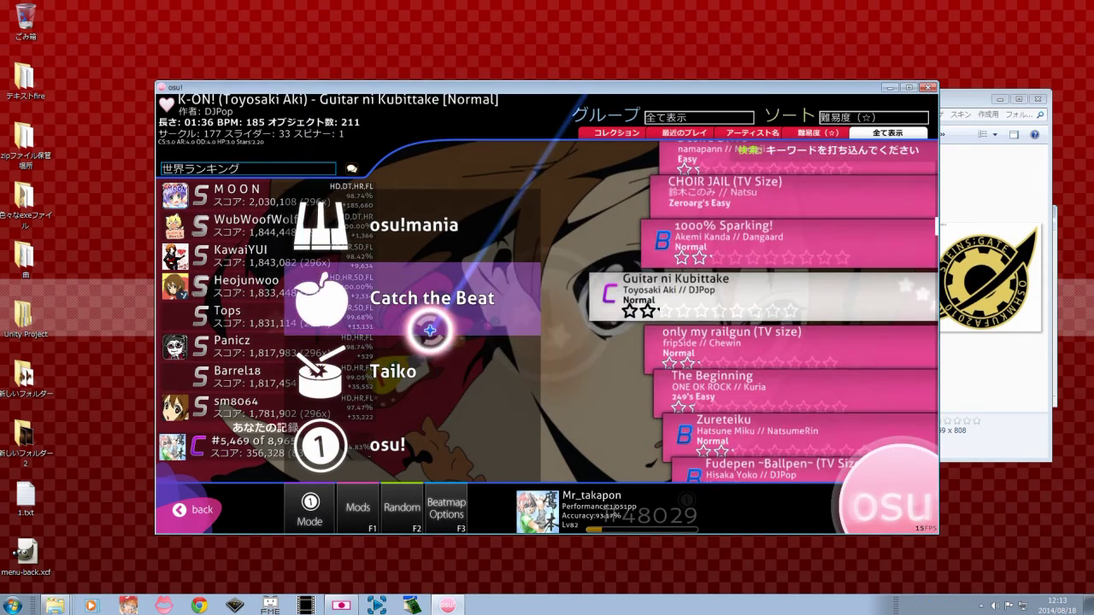
# Step: Switch to osu!, open the skin selection from the options and look through both pages of available skins
pyautogui.click(427, 324)
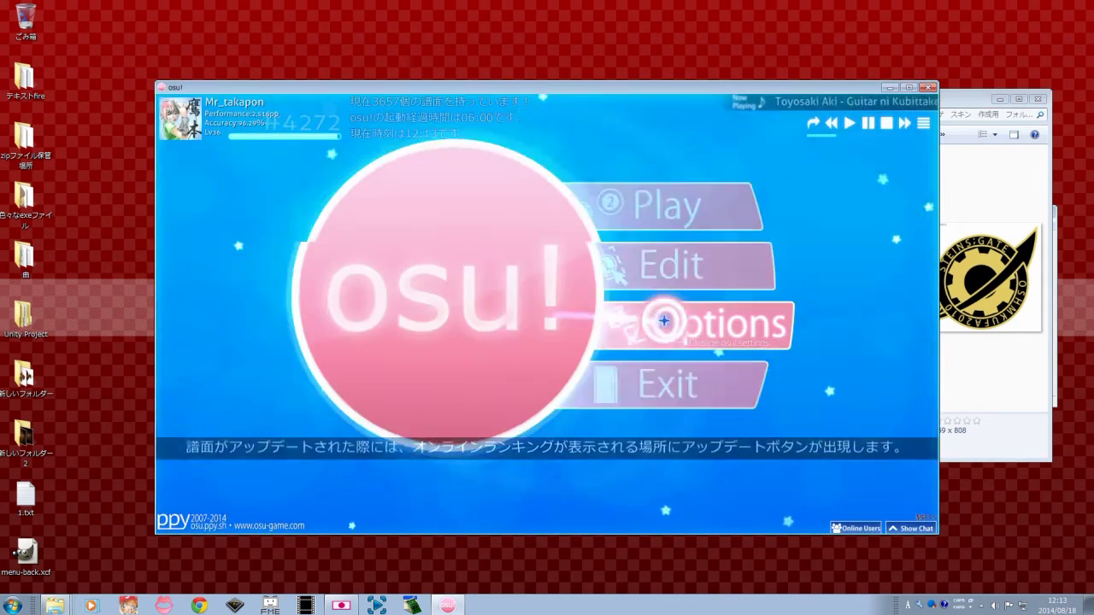
pyautogui.click(641, 318)
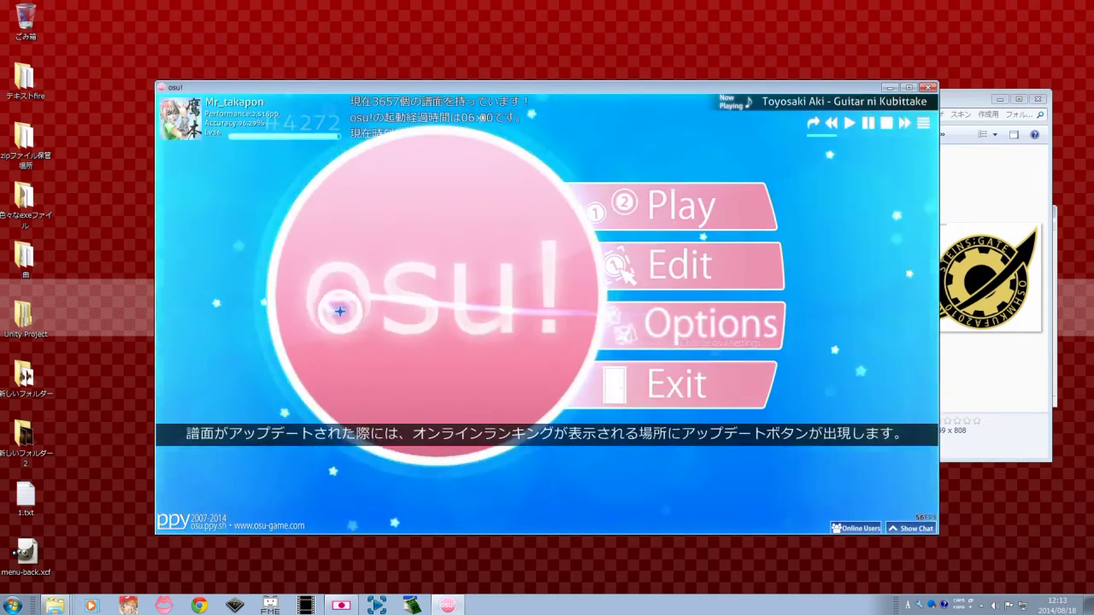
pyautogui.click(230, 185)
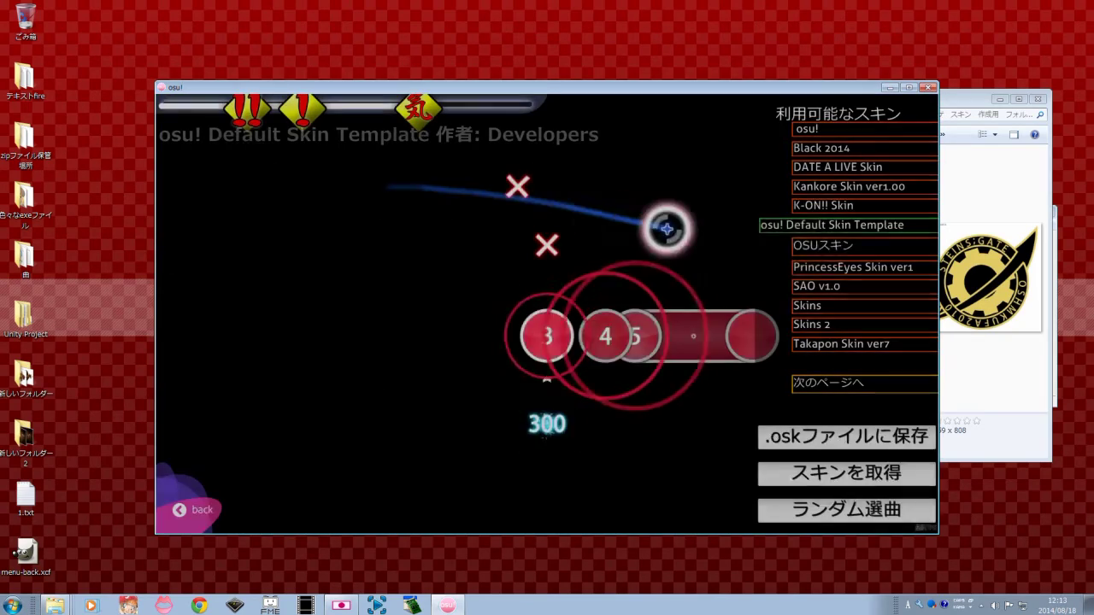
pyautogui.click(863, 380)
pyautogui.click(863, 357)
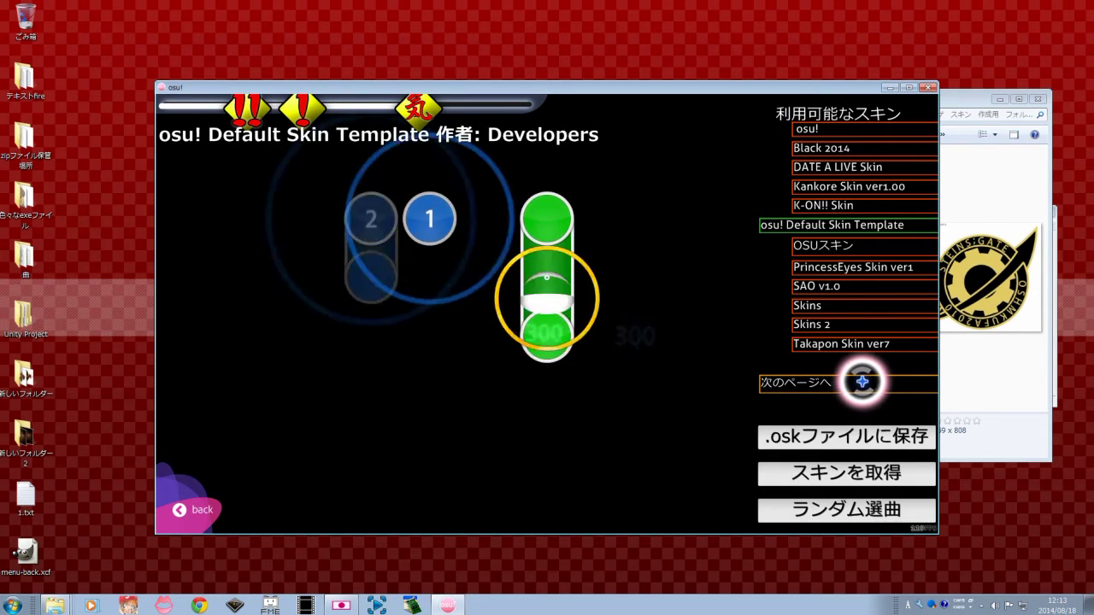
pyautogui.click(859, 379)
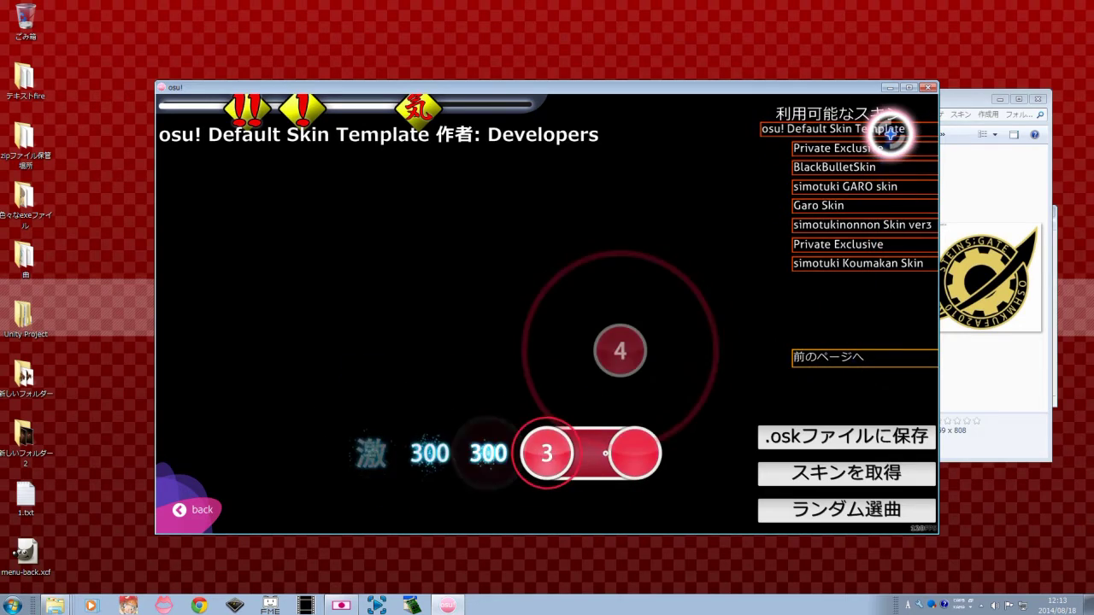
pyautogui.click(835, 355)
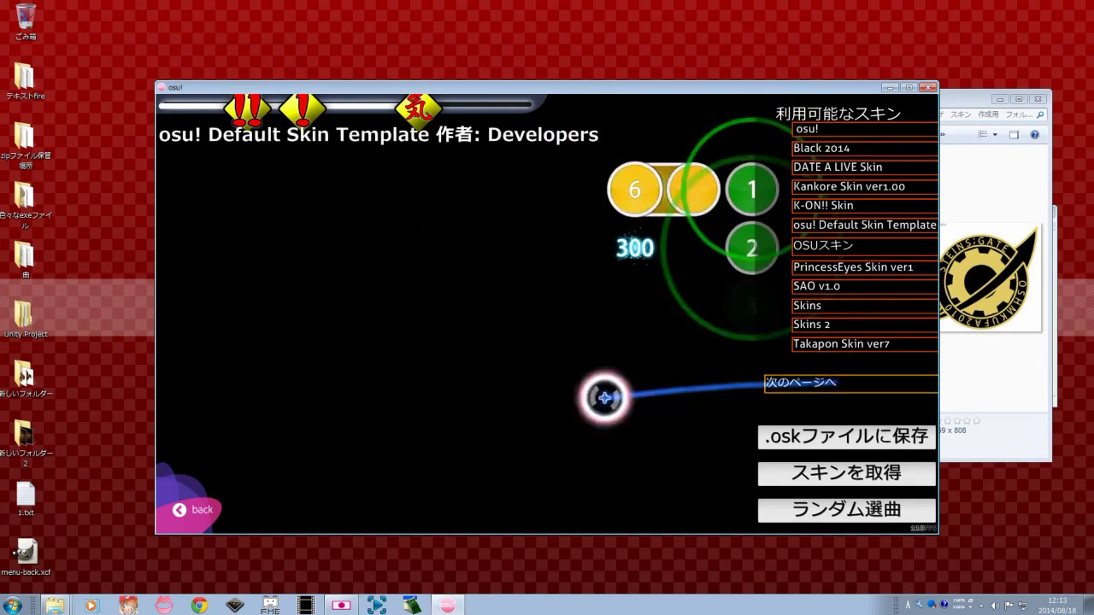
# Step: Leave the skin selection for the song selection screen and briefly view the mods
pyautogui.click(198, 510)
pyautogui.click(688, 237)
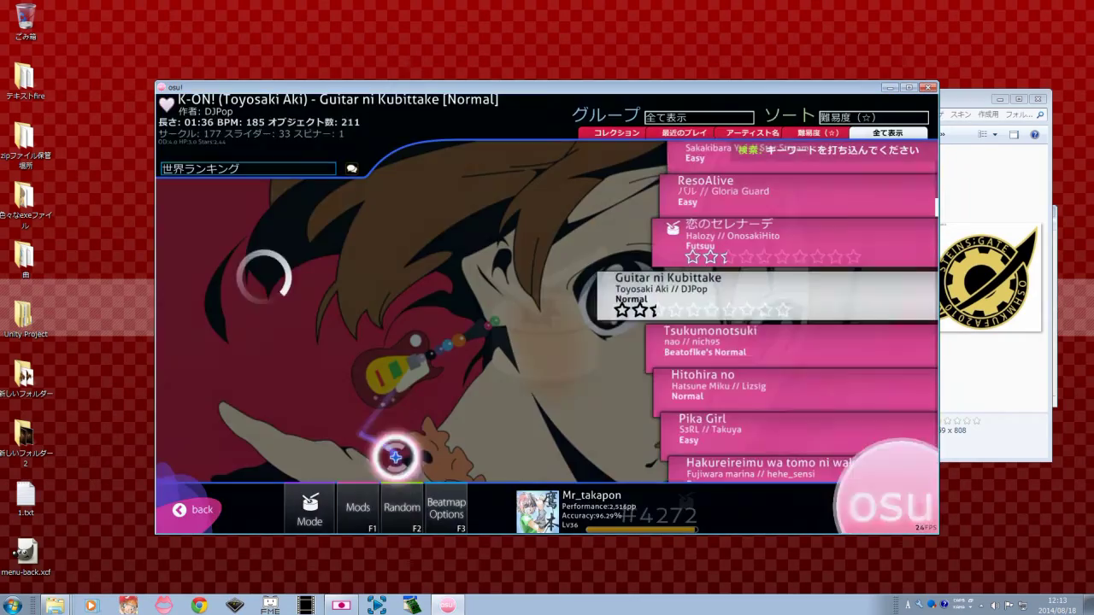
pyautogui.click(357, 509)
pyautogui.click(505, 452)
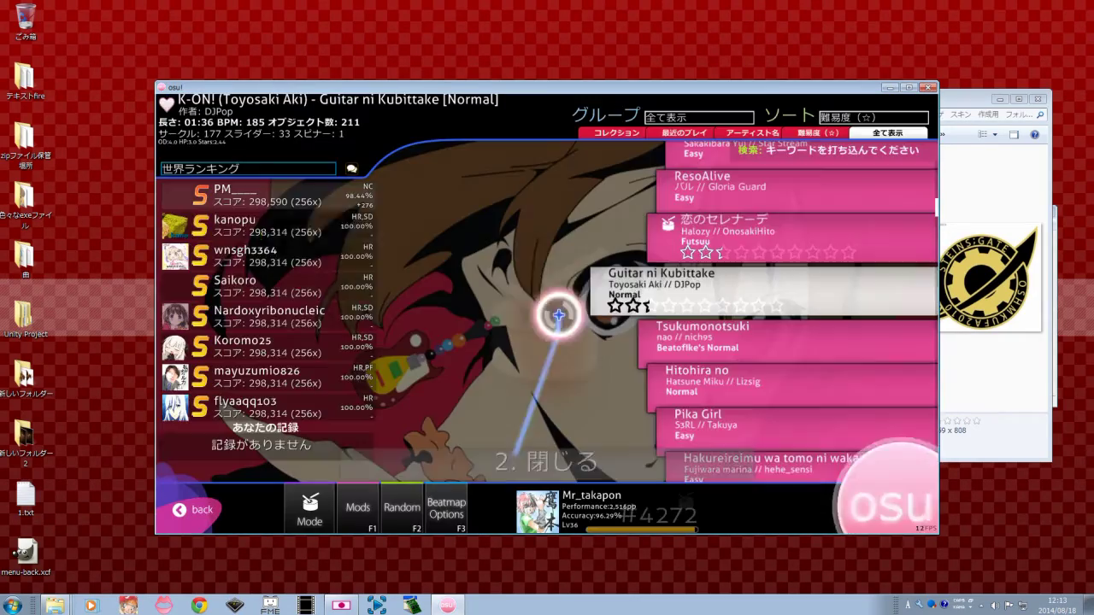
pyautogui.scroll(3, 547, 257)
pyautogui.scroll(8, 547, 256)
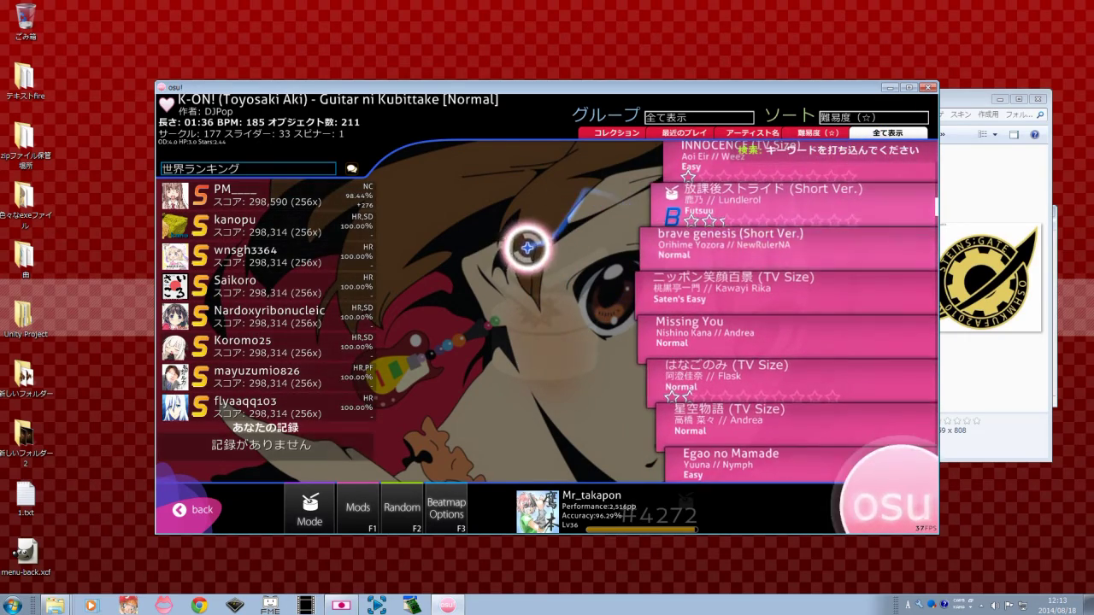
pyautogui.scroll(-5, 459, 331)
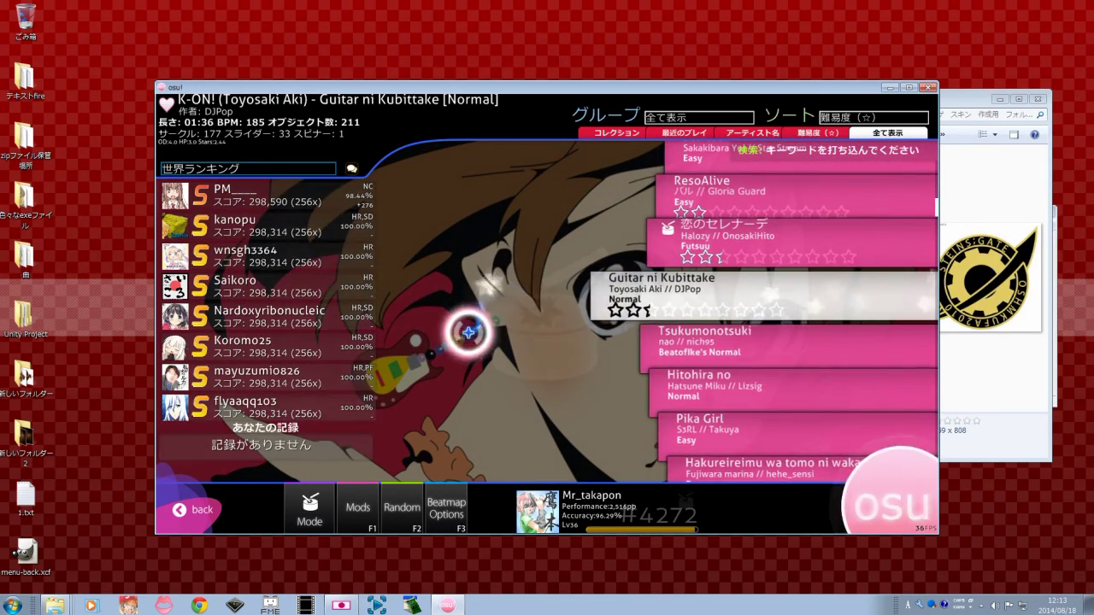
pyautogui.click(351, 608)
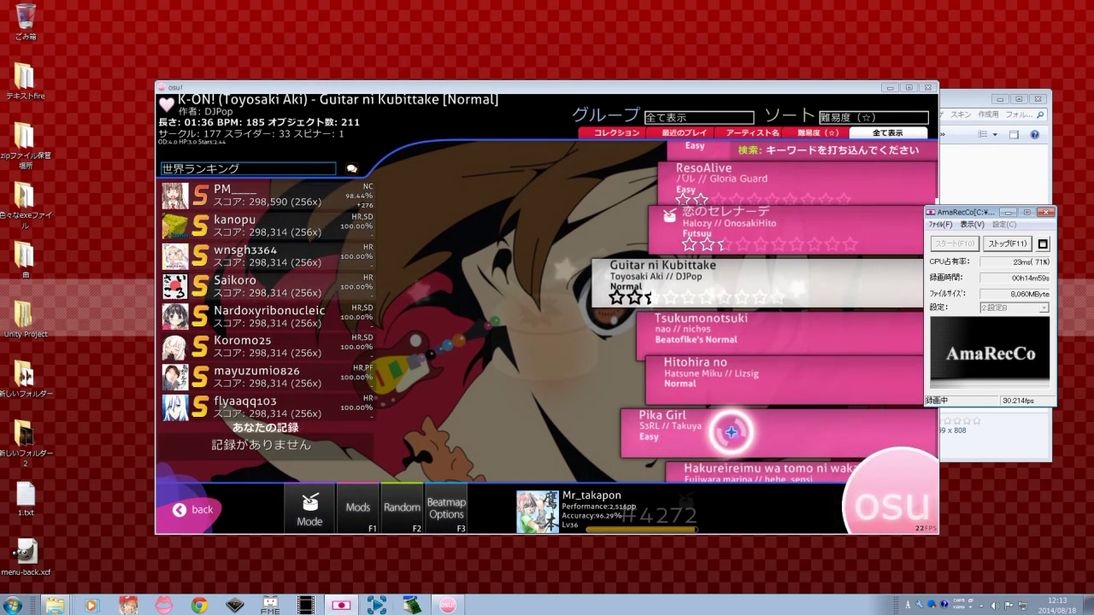
pyautogui.click(526, 297)
pyautogui.scroll(3, 526, 274)
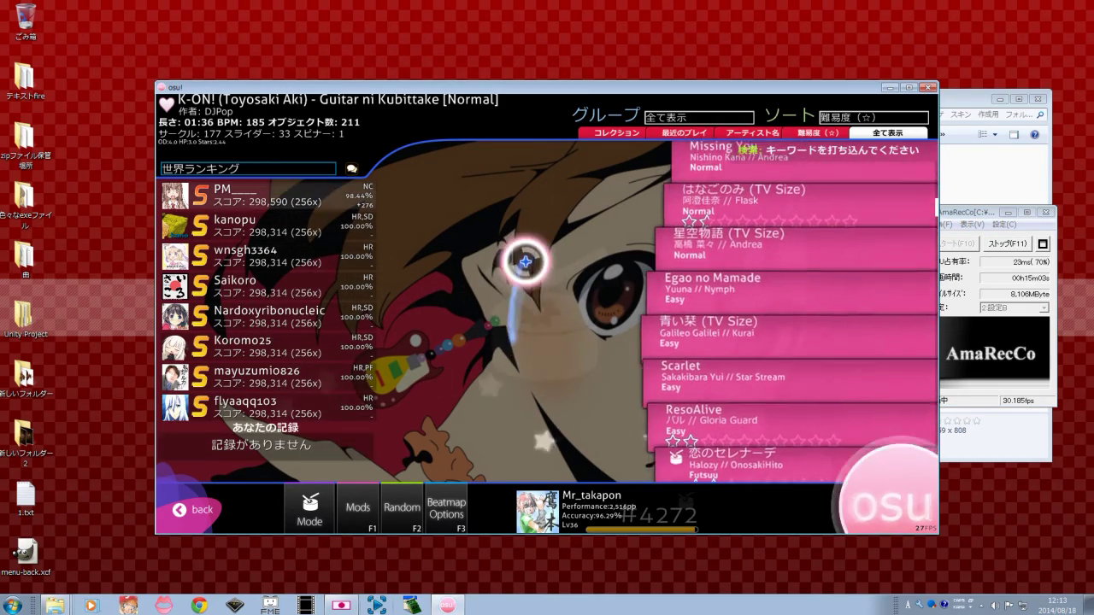
pyautogui.scroll(5, 526, 261)
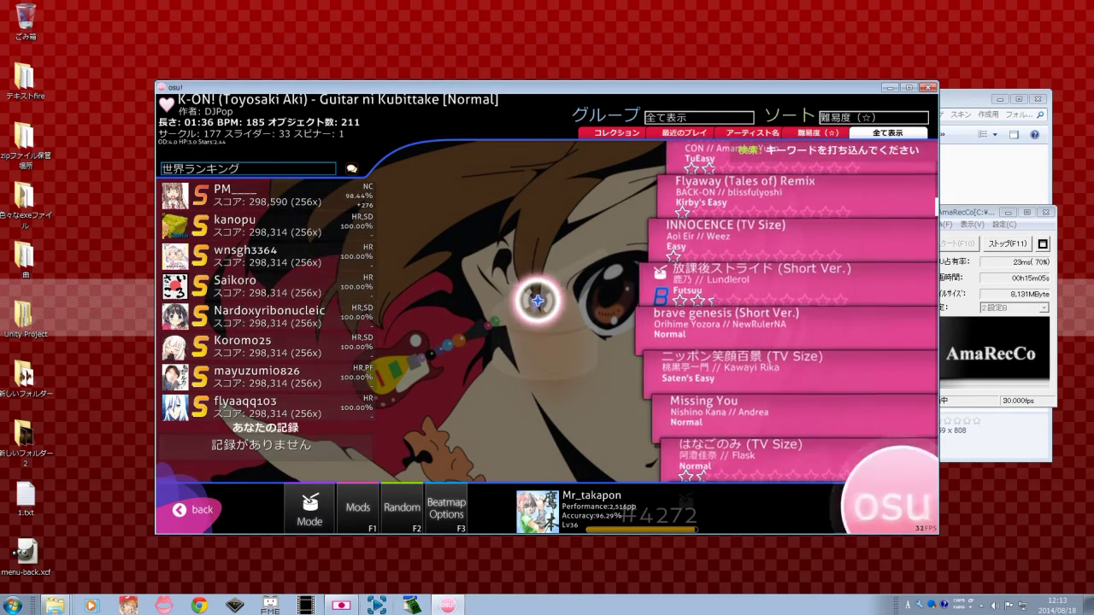
pyautogui.scroll(1, 532, 265)
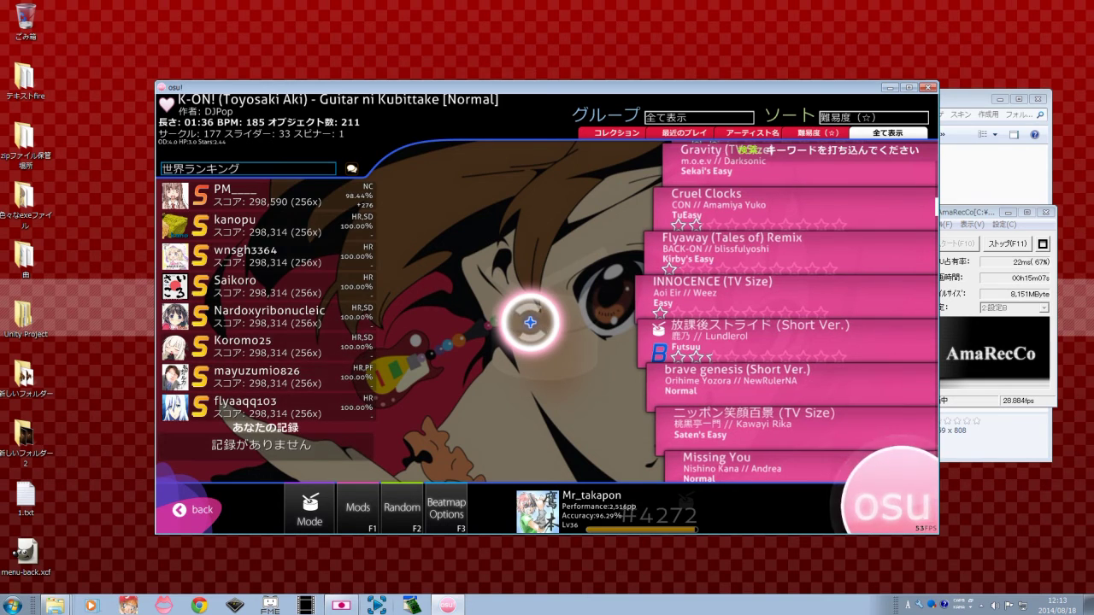